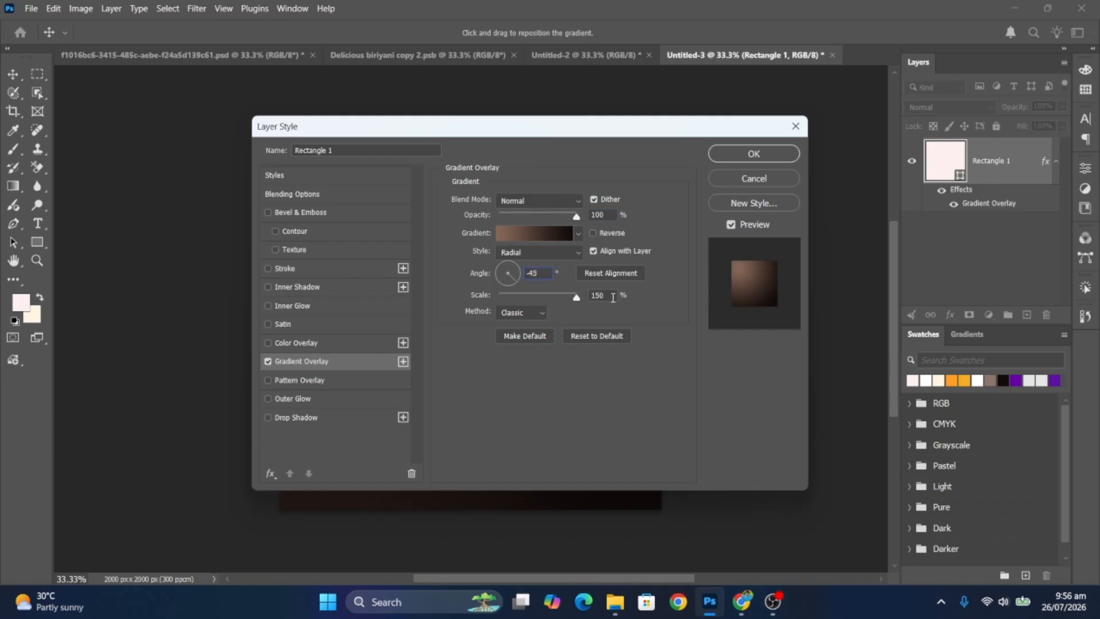
# - Apply a dark brown radial gradient overlay, rename the shape layer 'Background' and lock it
pyautogui.click(745, 157)
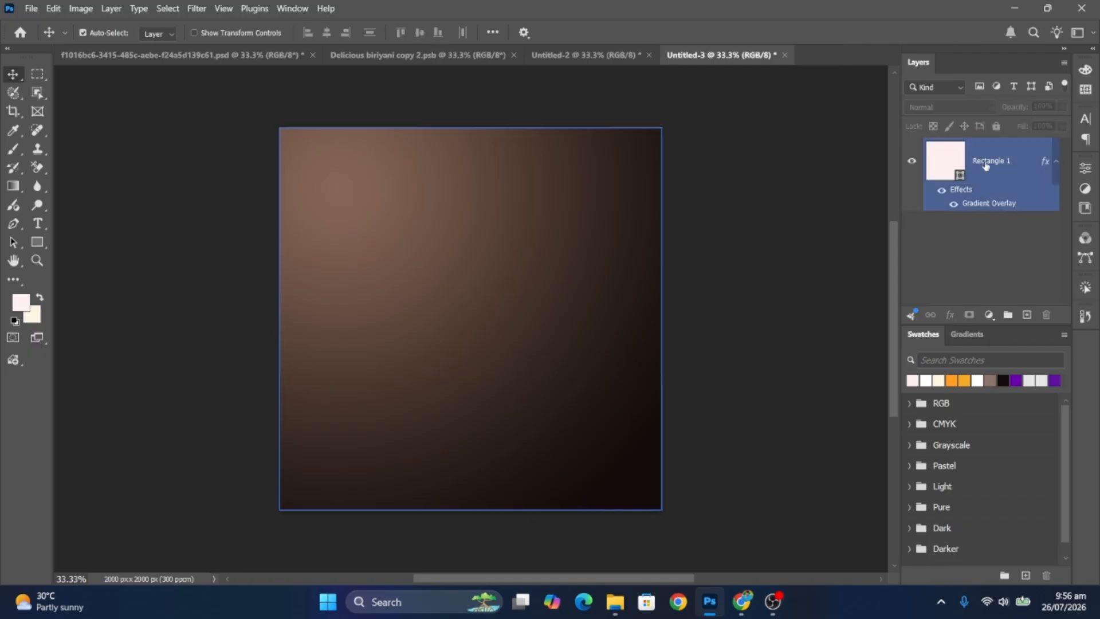
pyautogui.doubleClick(989, 160)
pyautogui.write('Backg')
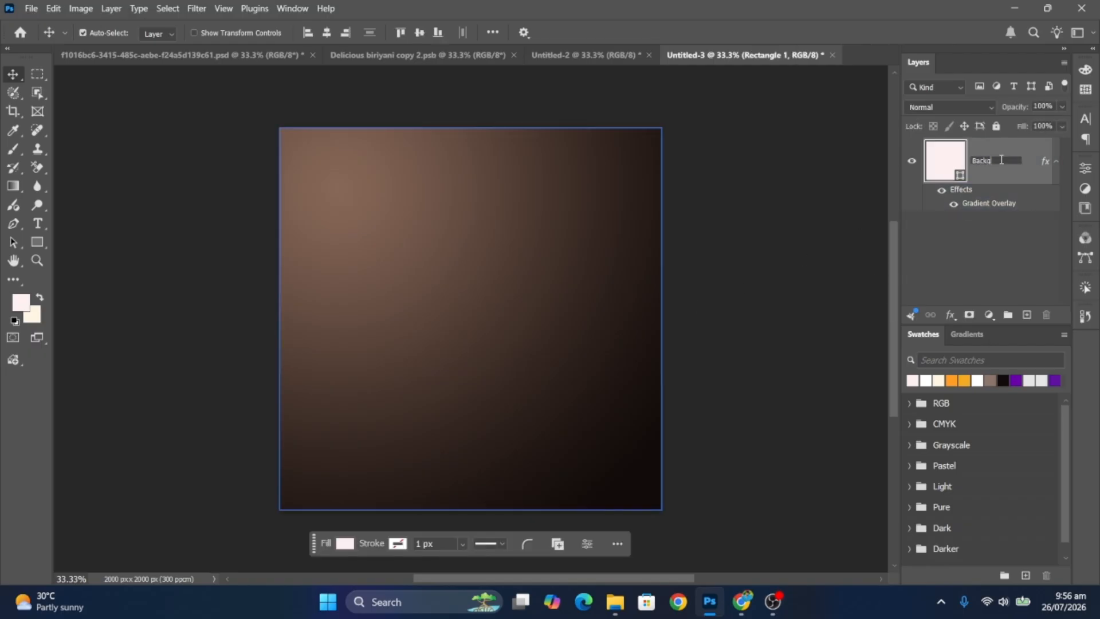
pyautogui.write('round')
pyautogui.press('Return')
pyautogui.click(997, 127)
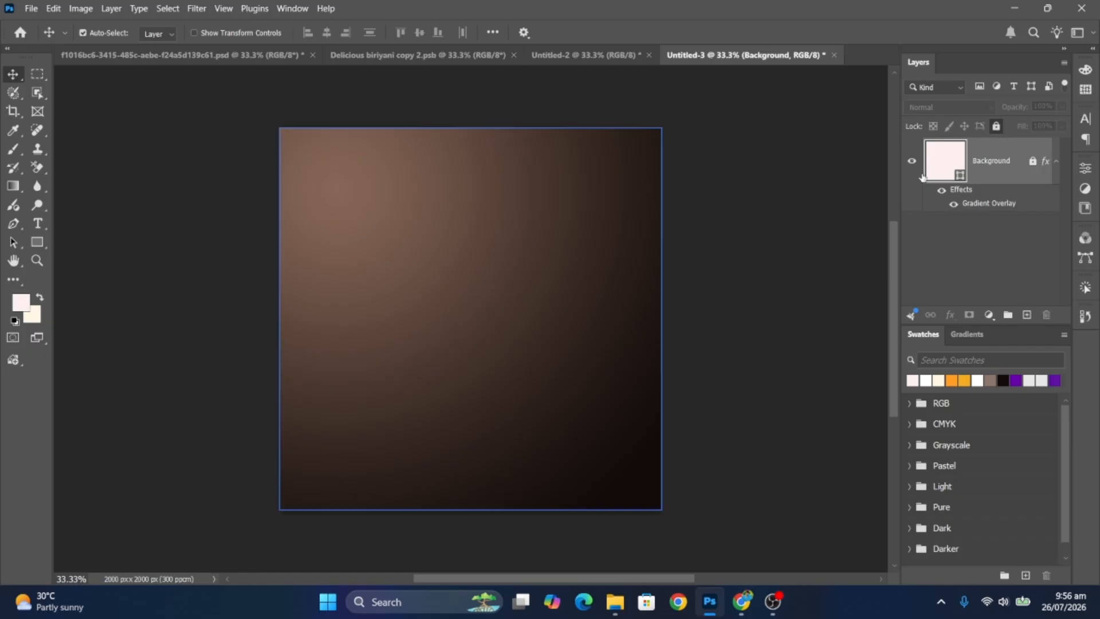
pyautogui.click(260, 272)
pyautogui.click(39, 224)
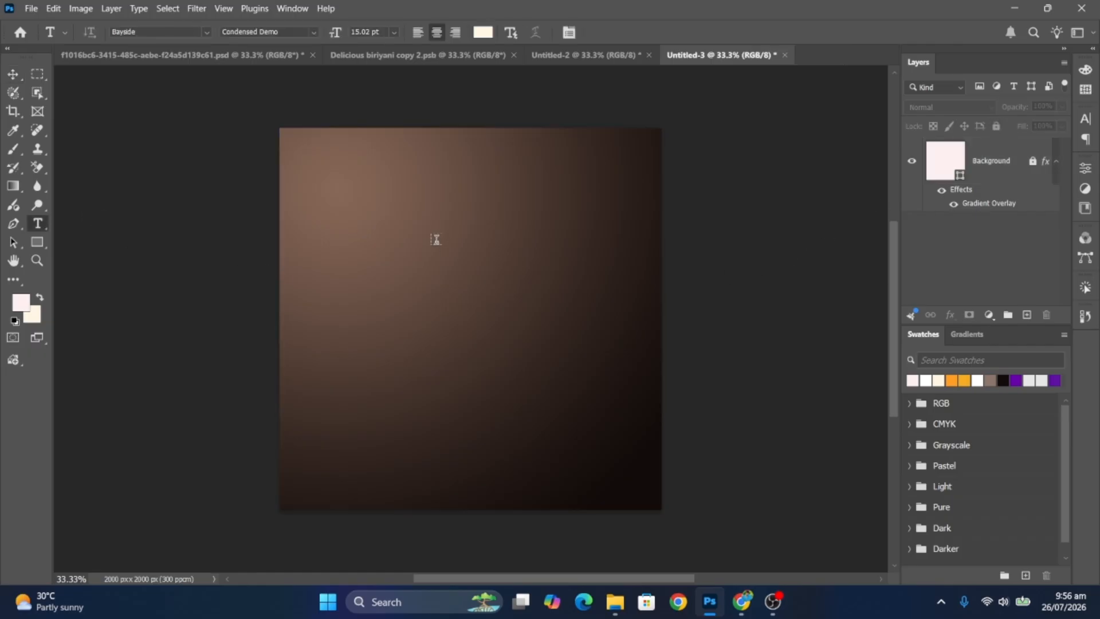
# - Type 'DELICIOUS BIRIYANI' near the top of the canvas and make it faux italic
pyautogui.click(436, 213)
pyautogui.write('DELICIOUS BIRIYANI')
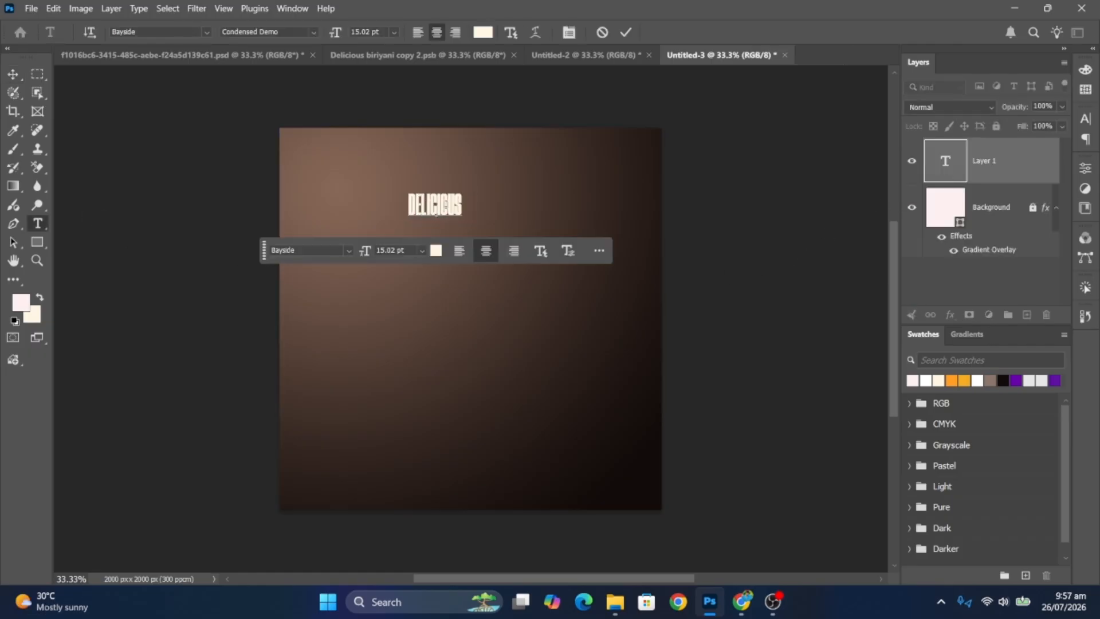
pyautogui.click(575, 252)
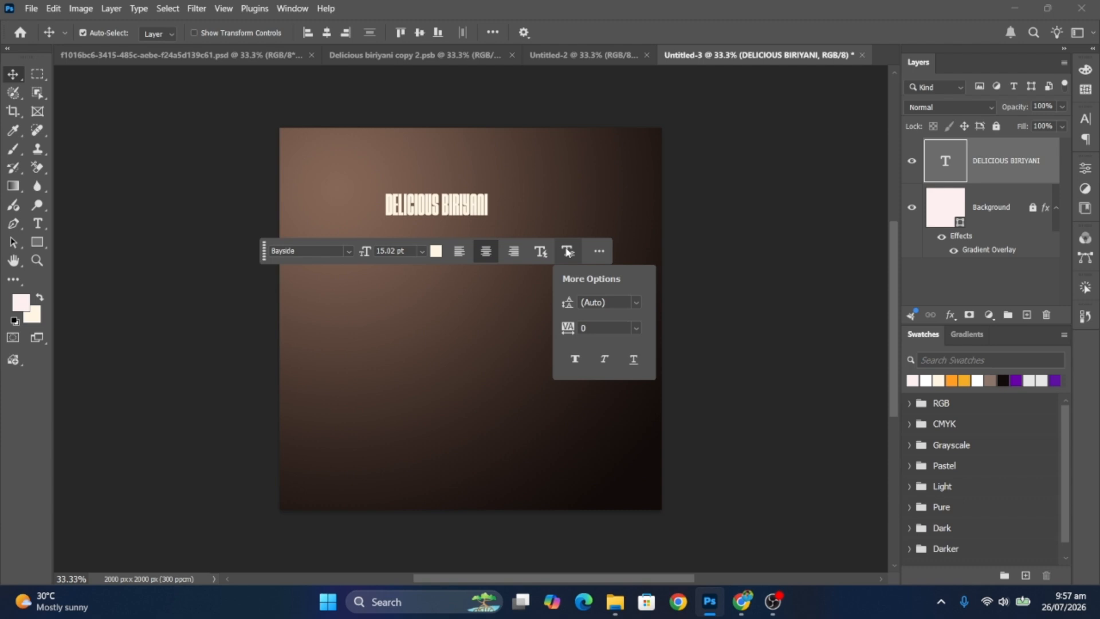
pyautogui.click(606, 360)
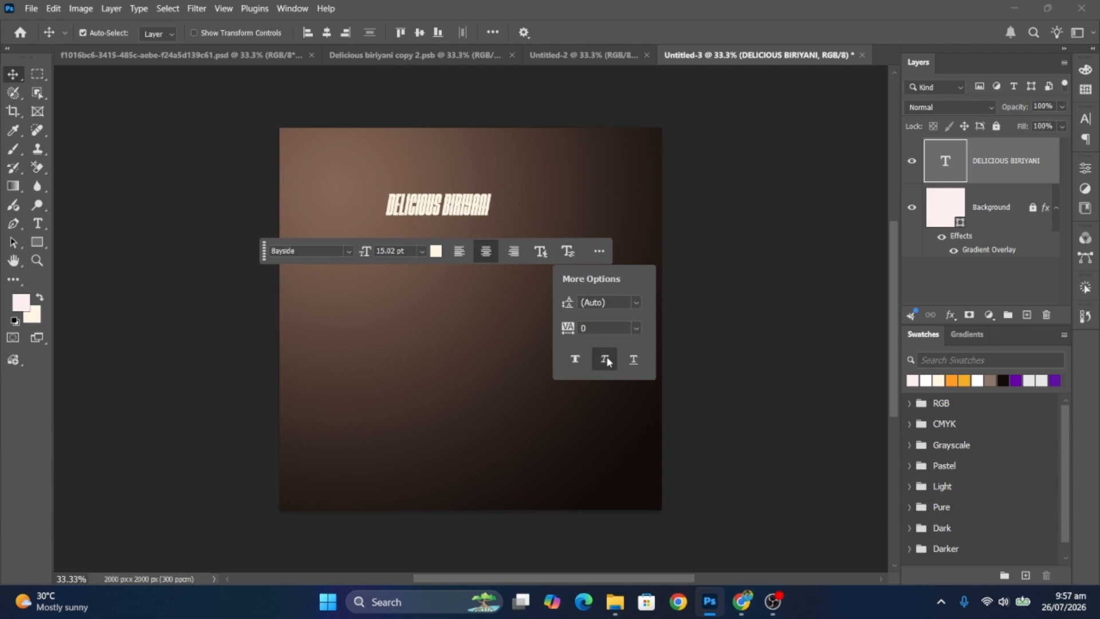
pyautogui.click(584, 262)
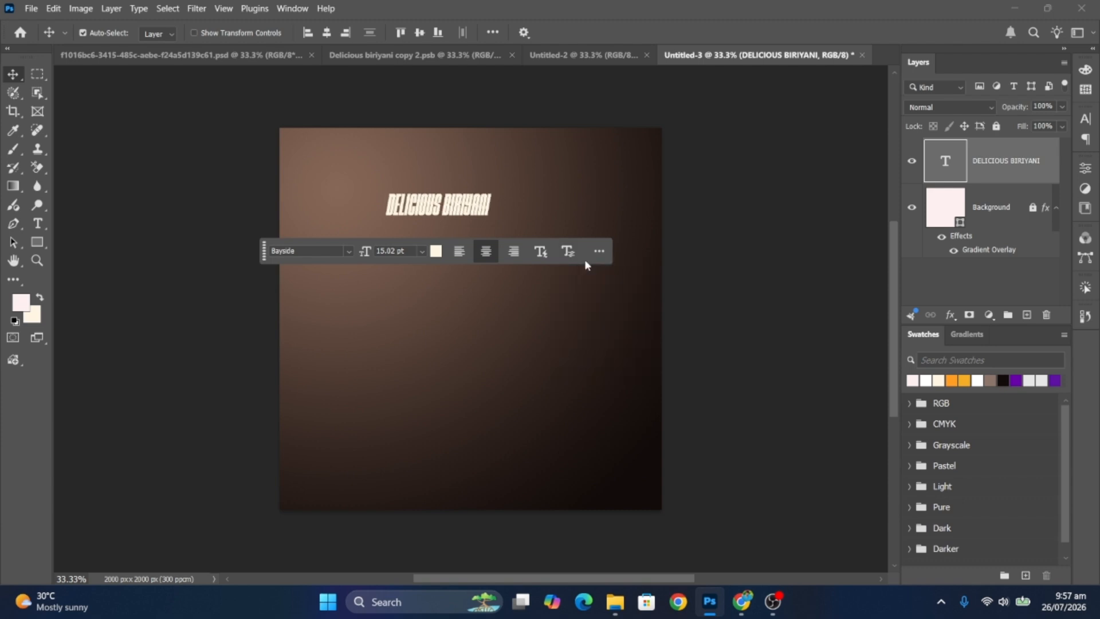
# - Enlarge the lettering to about 285%, shift it right and down, and duplicate it 621 px lower
pyautogui.click(423, 209)
pyautogui.hotkey('ctrl', 't')
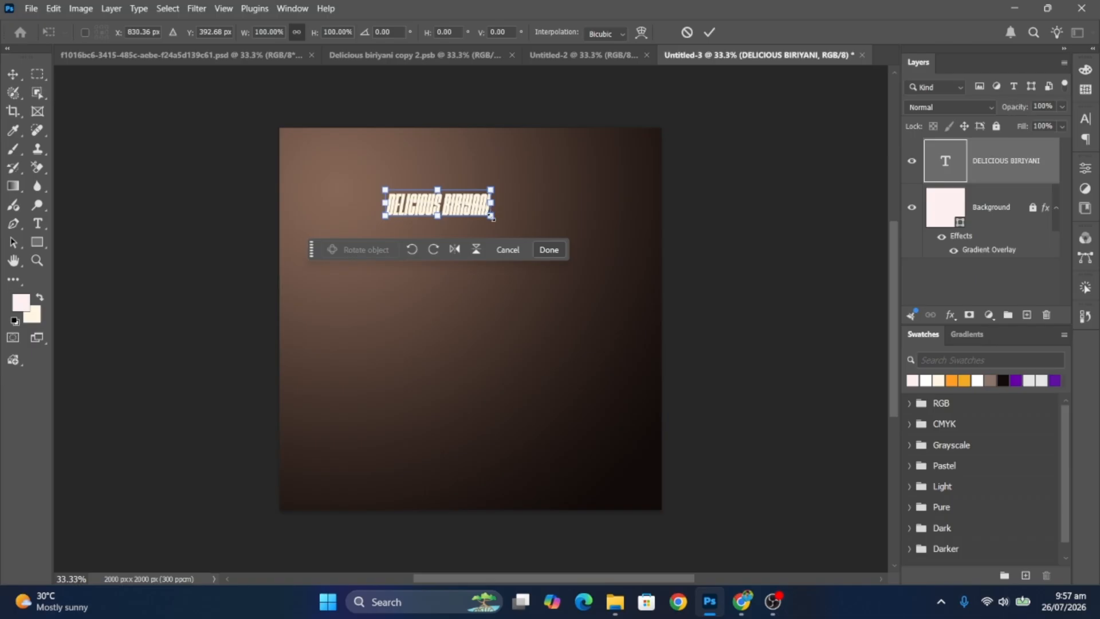
pyautogui.moveTo(493, 218); pyautogui.dragTo(575, 267)
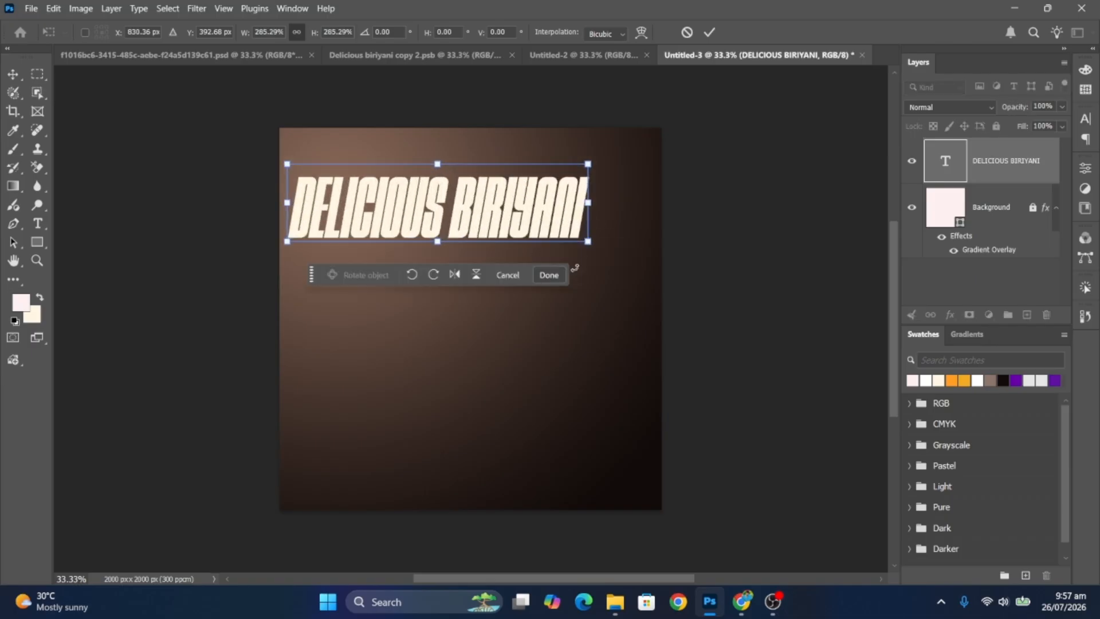
pyautogui.moveTo(533, 223); pyautogui.dragTo(532, 342)
pyautogui.click(926, 379)
pyautogui.moveTo(489, 293); pyautogui.dragTo(488, 422)
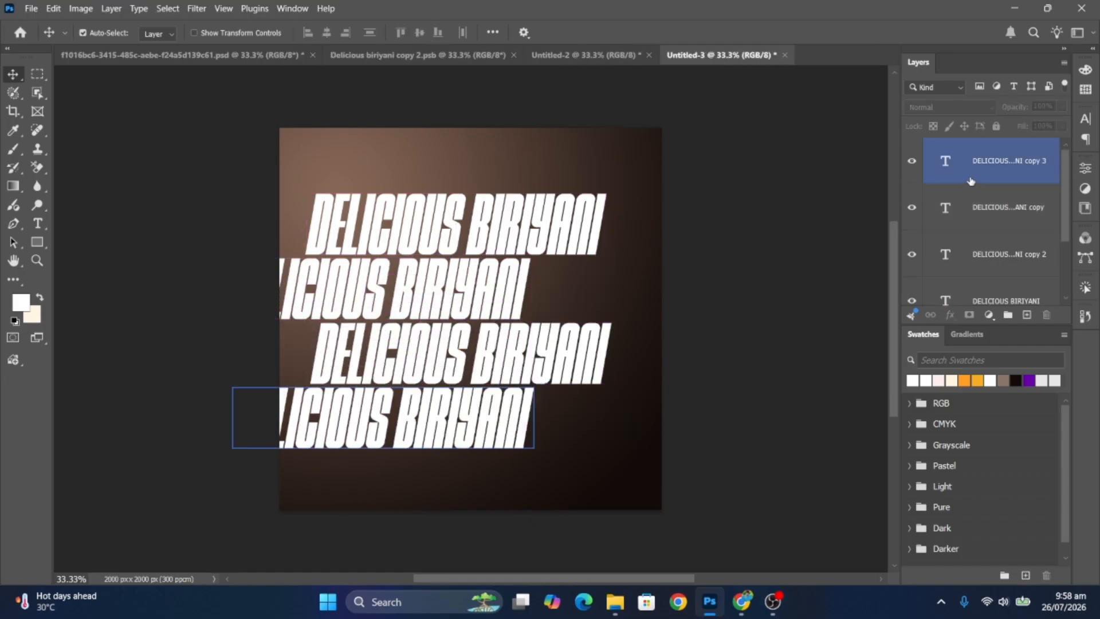
# - Select all four text layers, nudge them right and rotate them 90° counter-clockwise into columns
pyautogui.click(1006, 299)
pyautogui.keyDown('shift'); pyautogui.click(1002, 163); pyautogui.keyUp('shift')
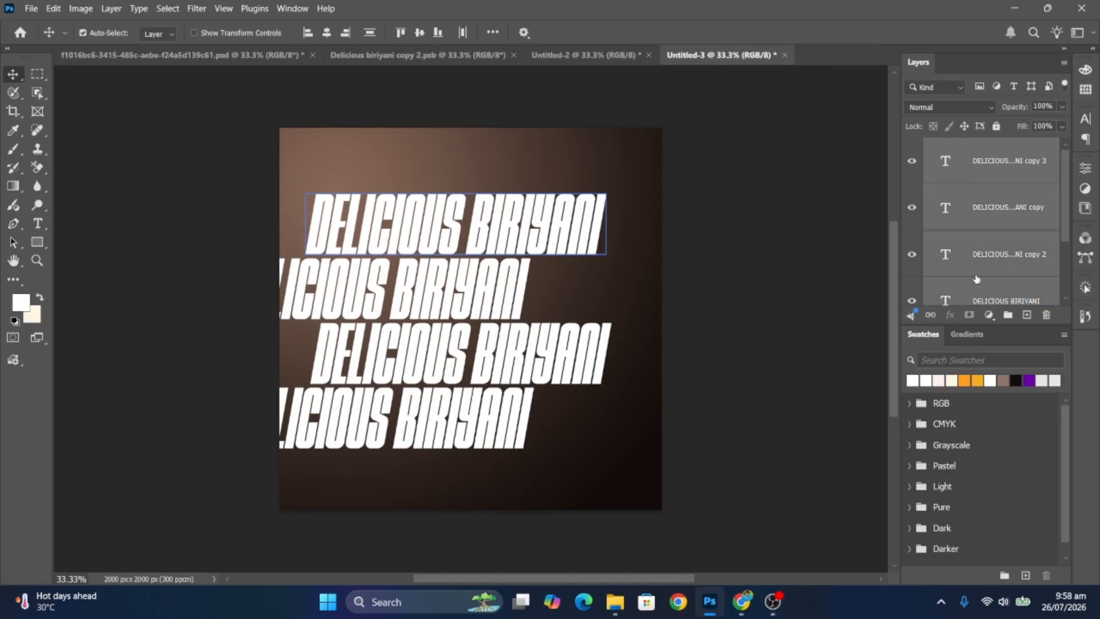
pyautogui.hotkey('ctrl', 't')
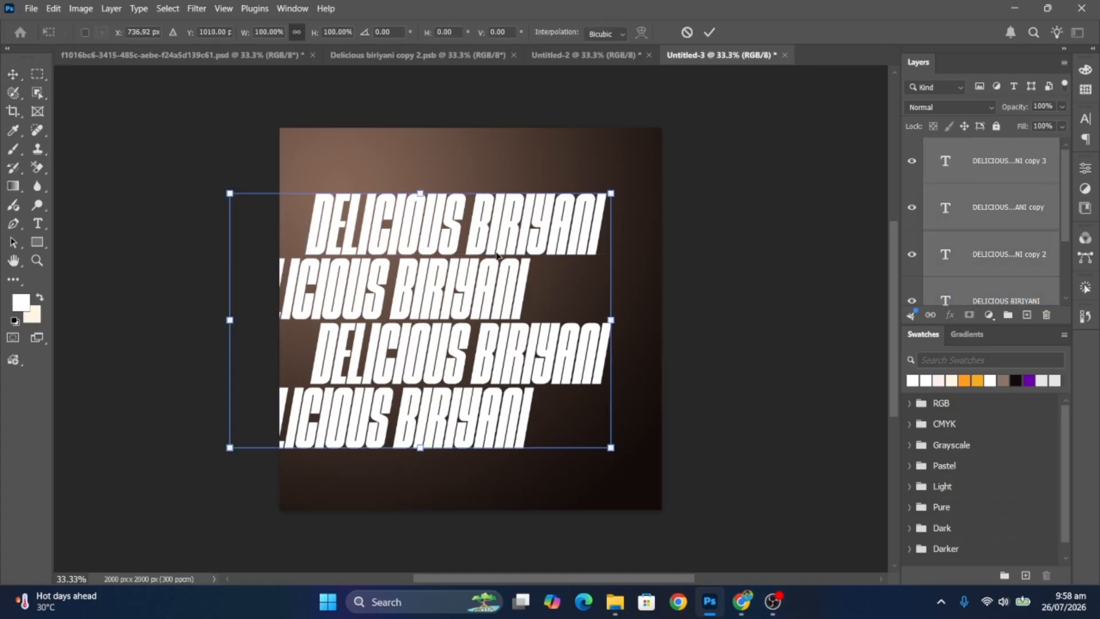
pyautogui.moveTo(499, 257); pyautogui.dragTo(529, 257)
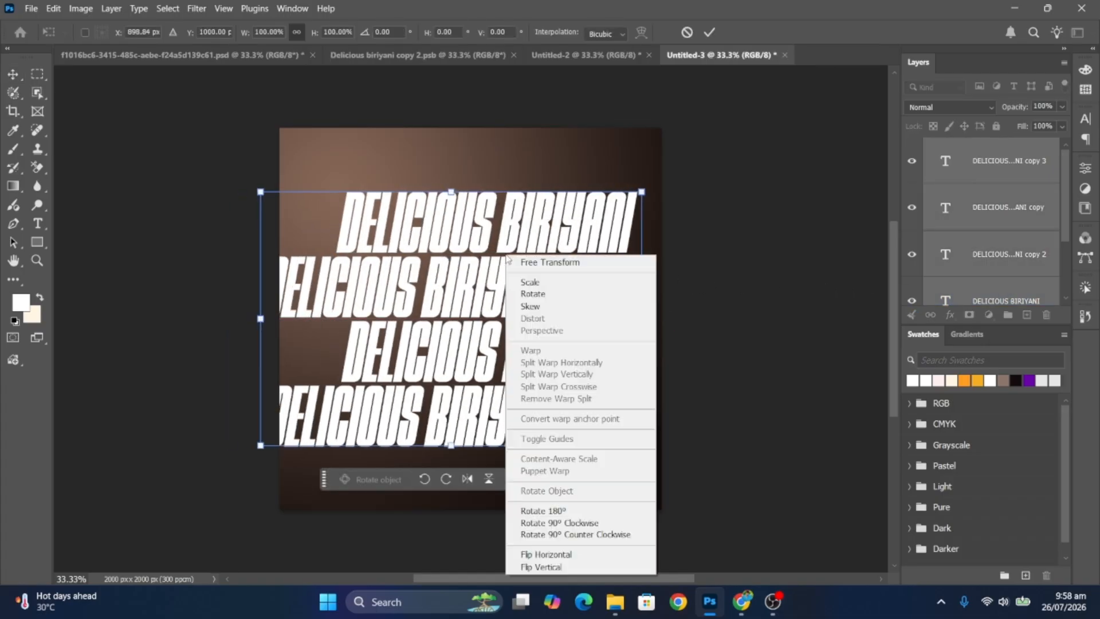
pyautogui.rightClick(506, 255)
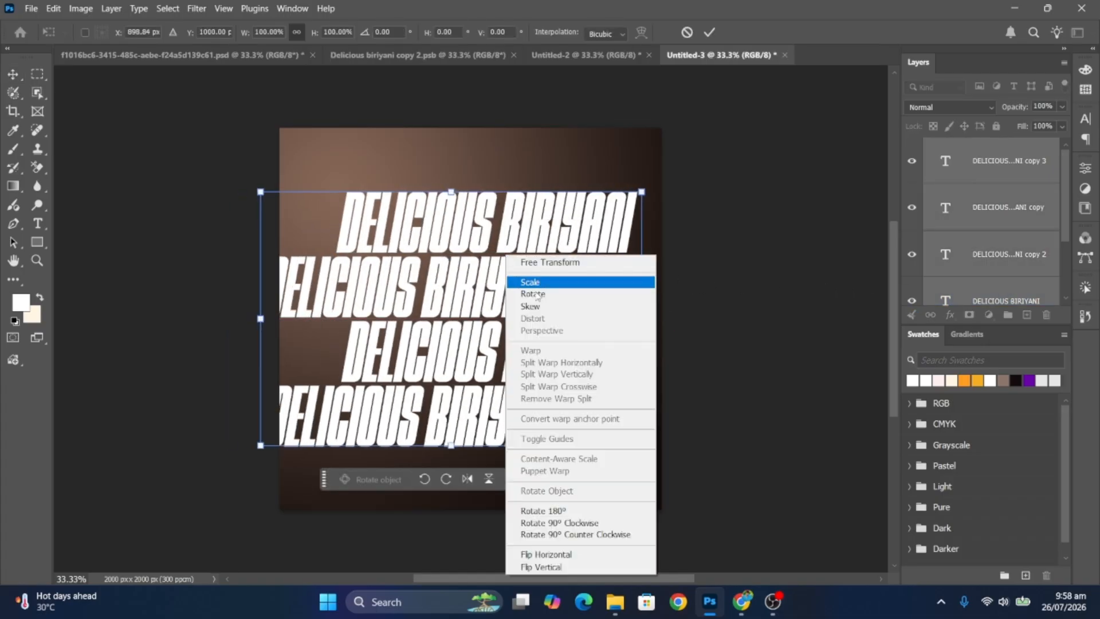
pyautogui.click(587, 534)
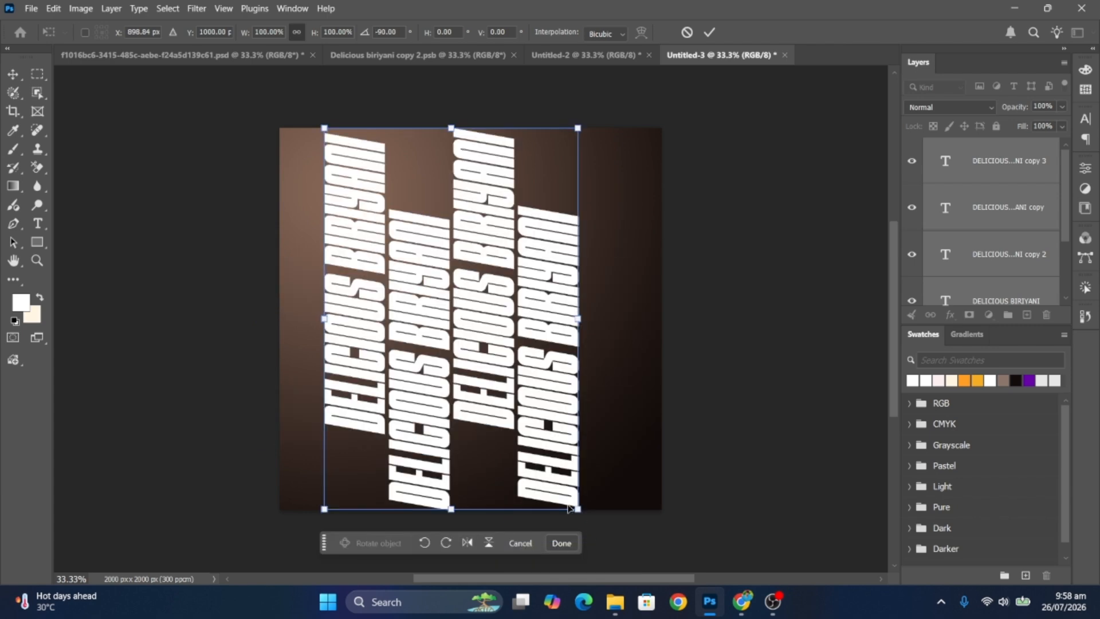
pyautogui.click(13, 79)
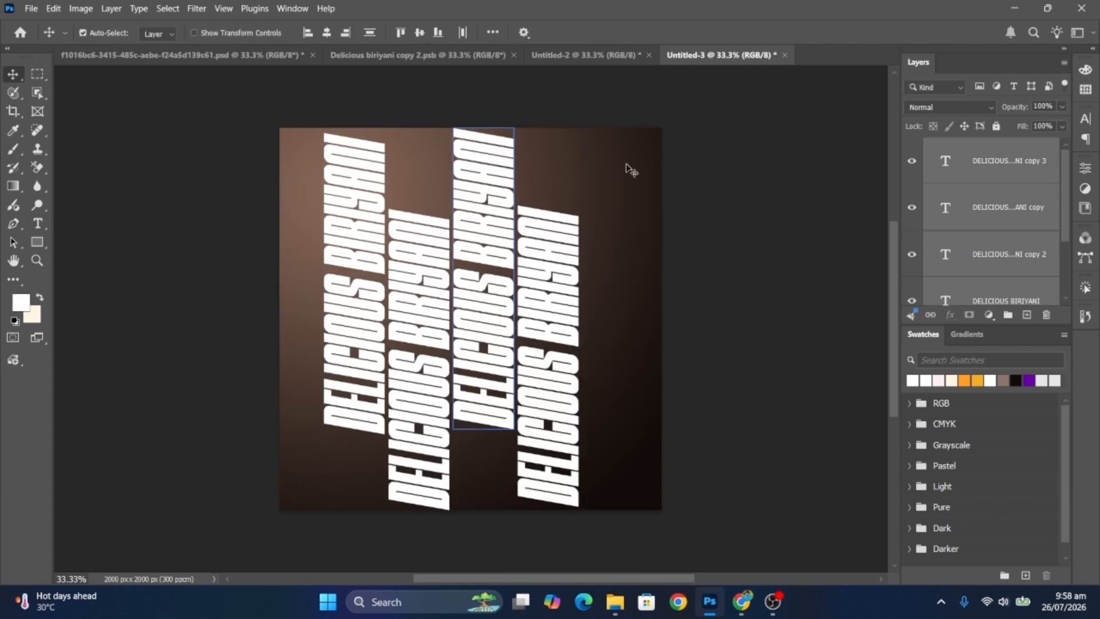
pyautogui.rightClick(1016, 196)
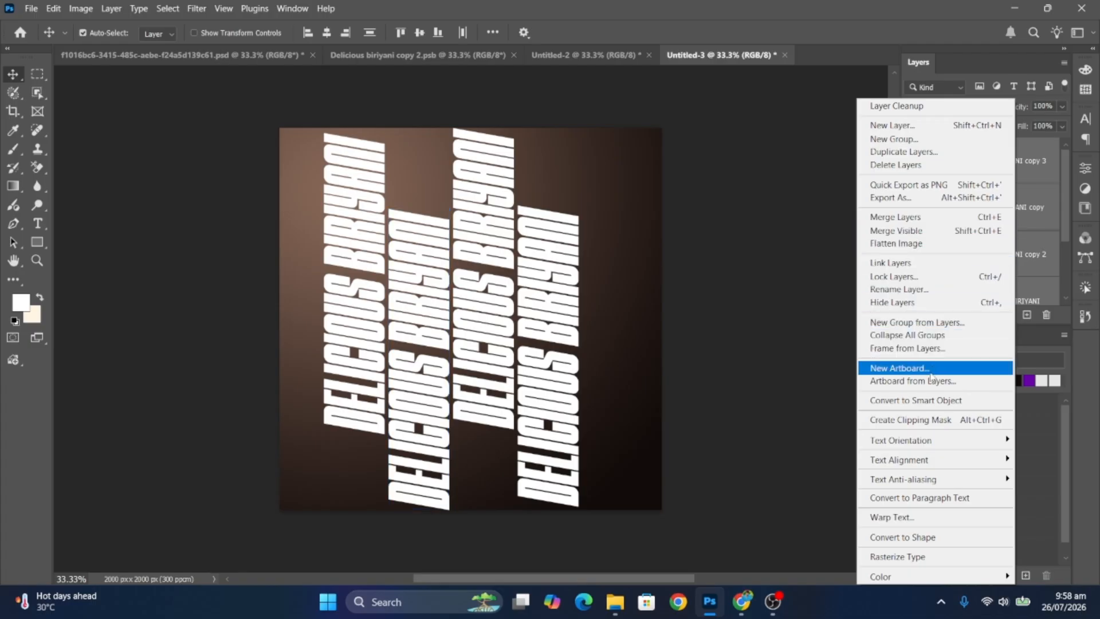
# - Convert the four text layers into one smart object and enlarge it about 192%
pyautogui.click(924, 399)
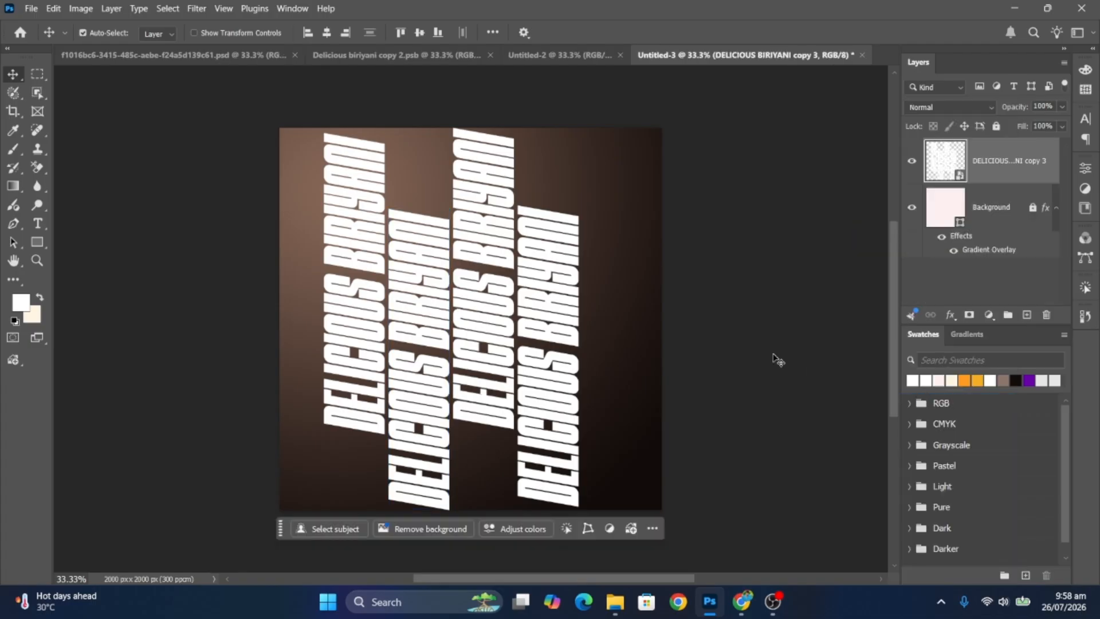
pyautogui.hotkey('ctrl', 't')
pyautogui.moveTo(578, 315); pyautogui.dragTo(760, 301)
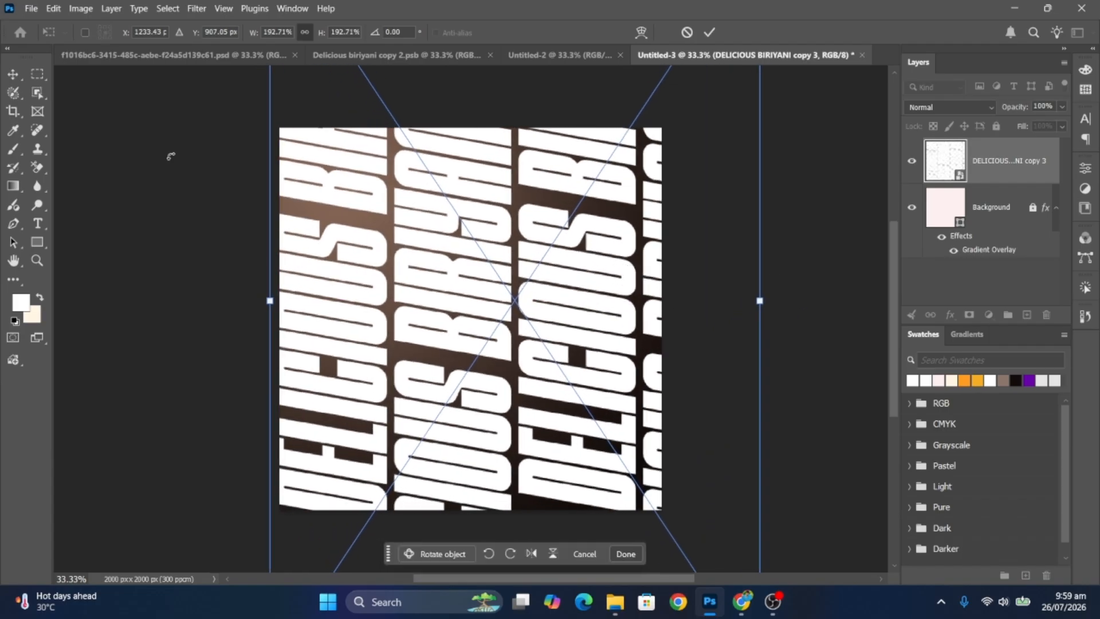
pyautogui.click(19, 75)
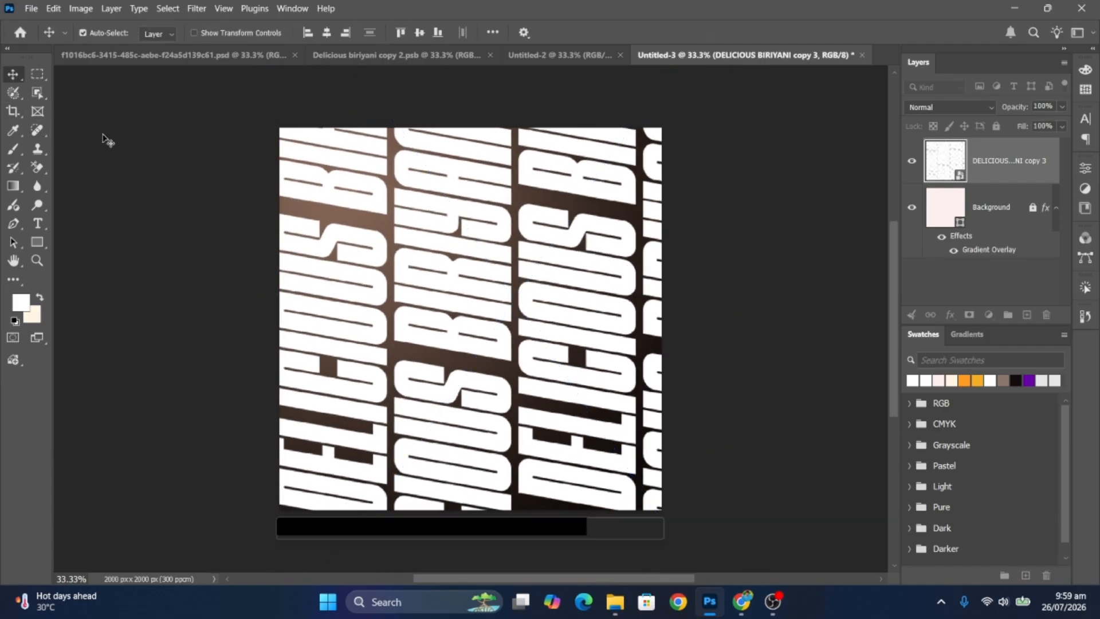
# - Set the lettering layer to Soft Light at 20% opacity and lock it
pyautogui.click(967, 107)
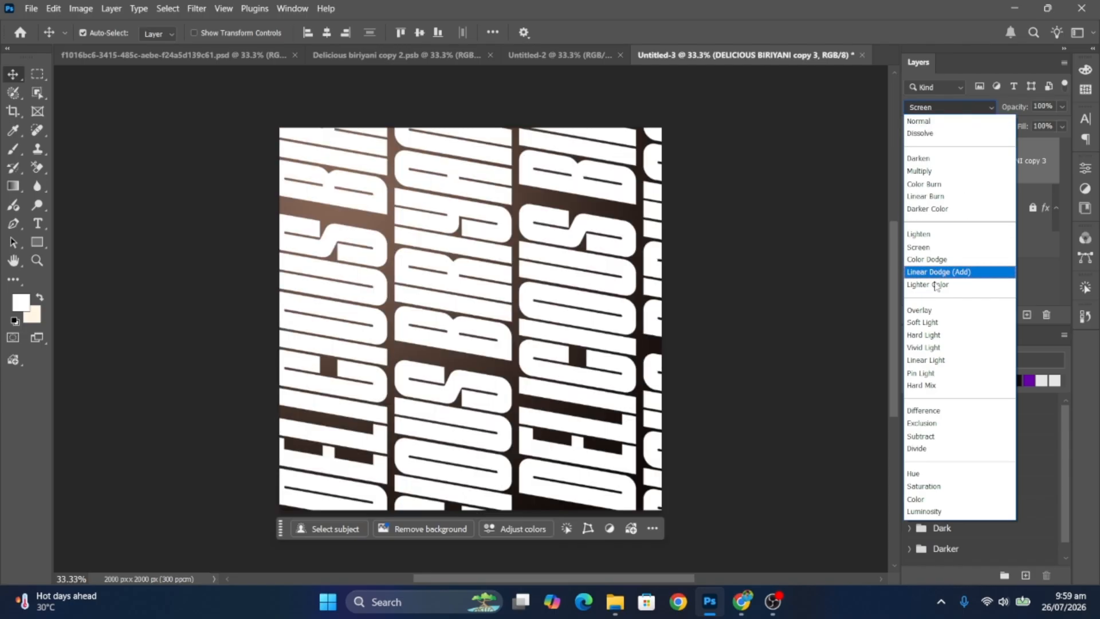
pyautogui.click(925, 322)
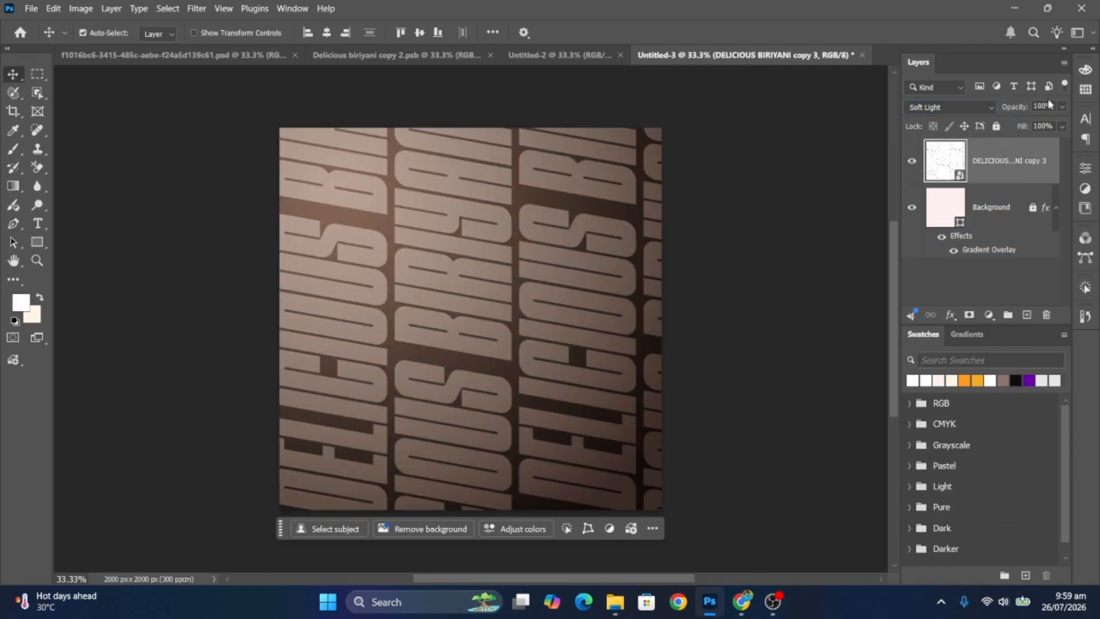
pyautogui.write('20')
pyautogui.click(997, 126)
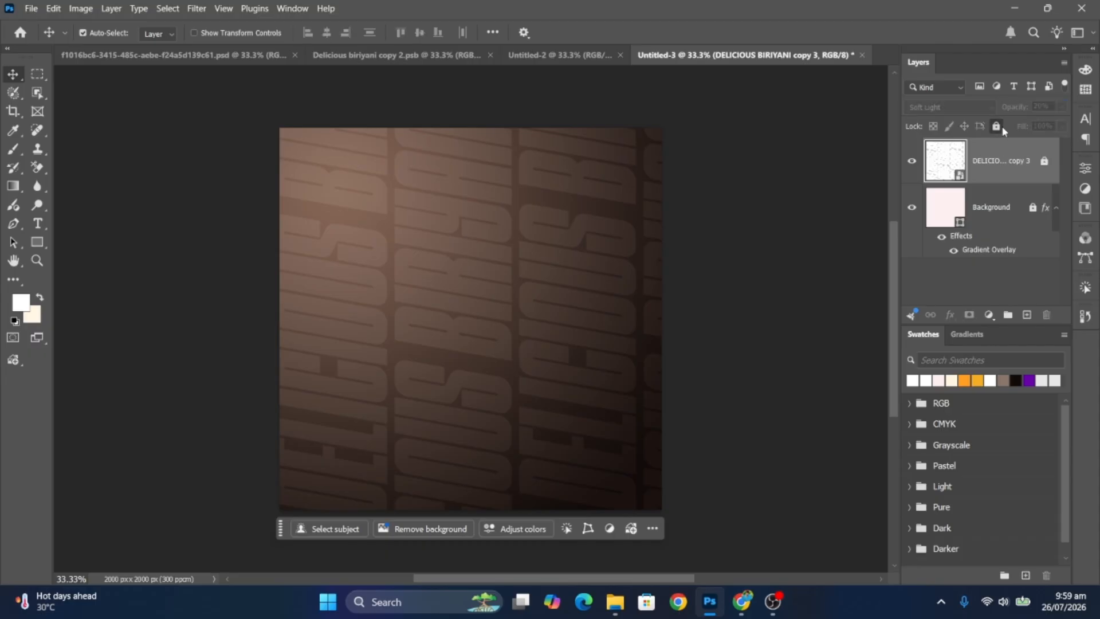
pyautogui.click(133, 235)
pyautogui.click(38, 242)
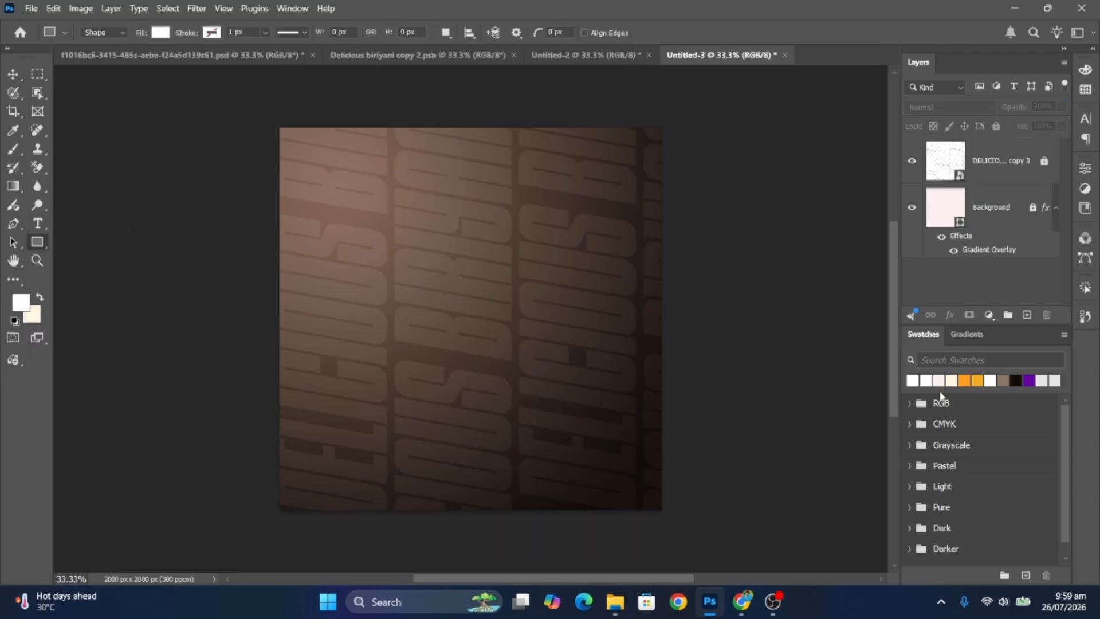
# - Create an orange 2677 × 825 px rectangle
pyautogui.click(976, 380)
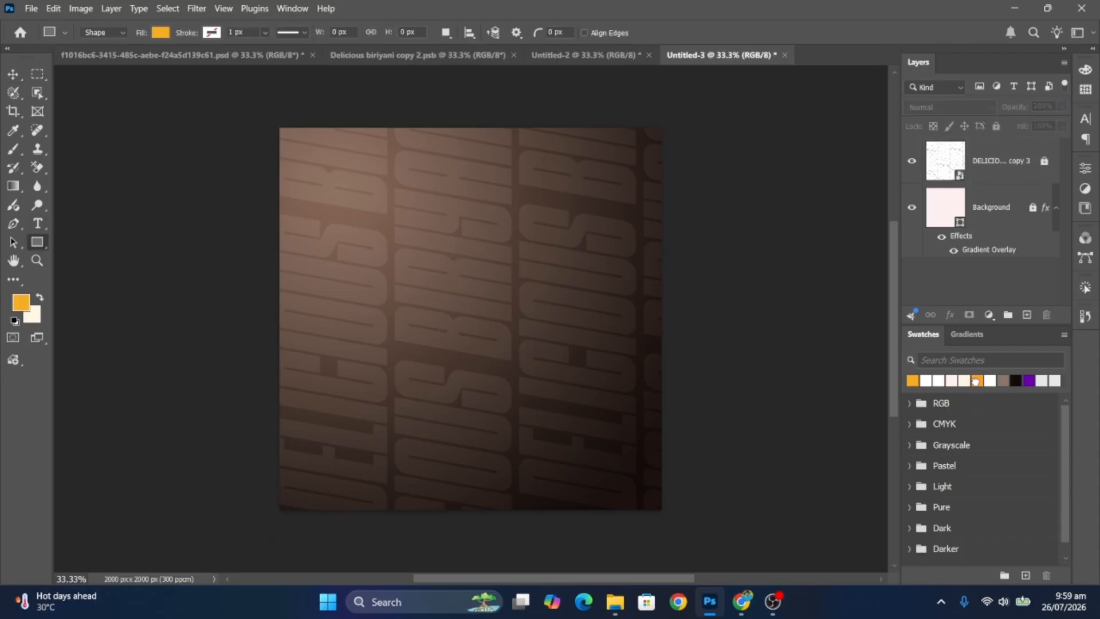
pyautogui.click(468, 297)
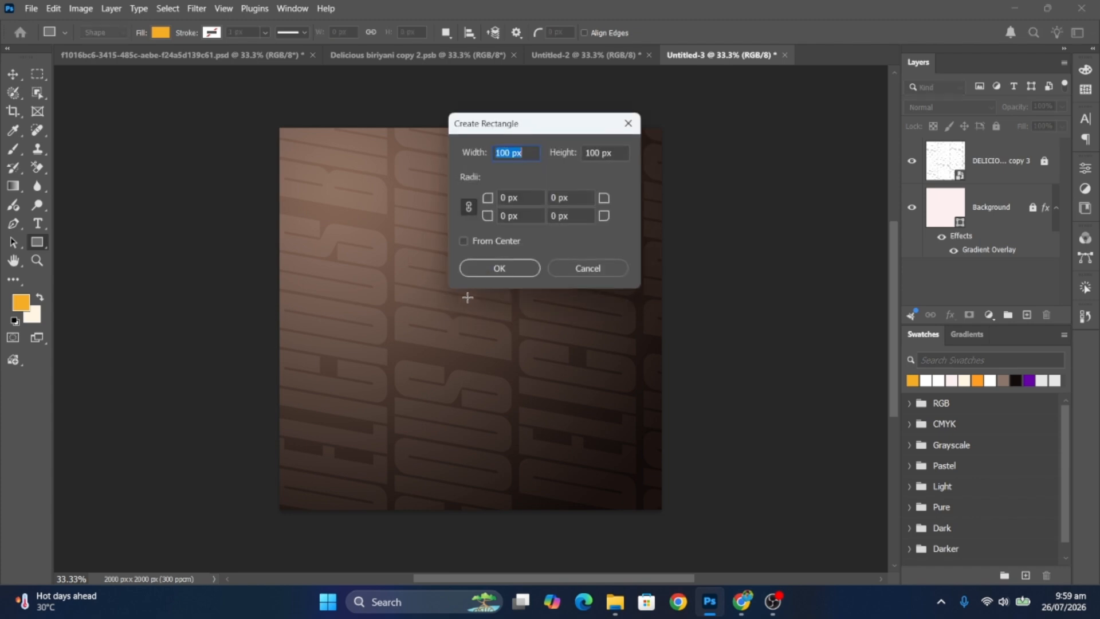
pyautogui.write('2677')
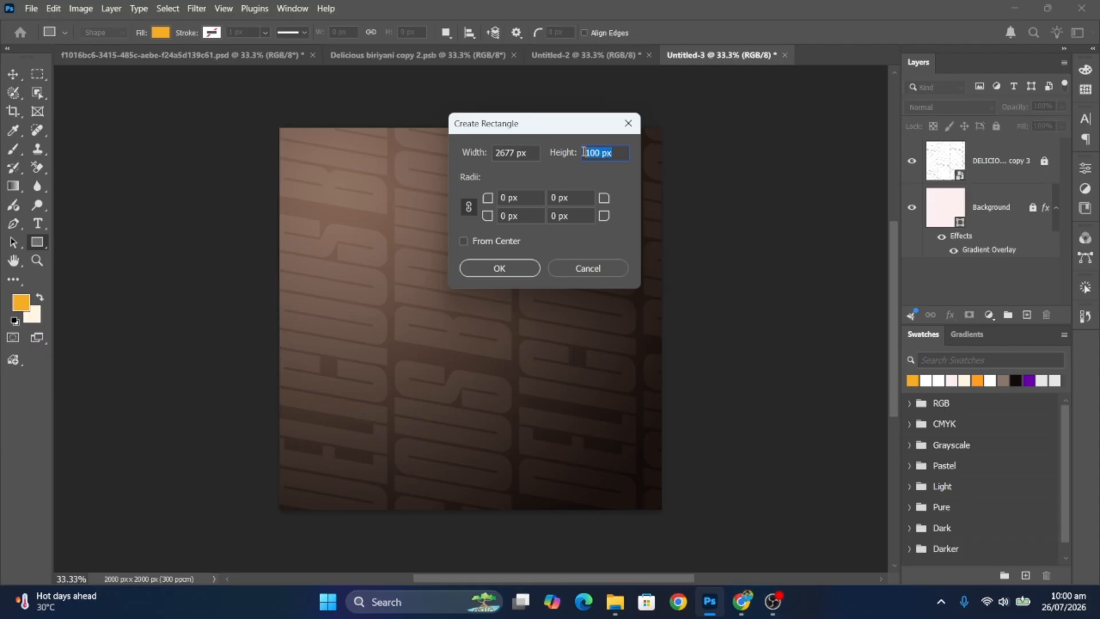
pyautogui.write('825')
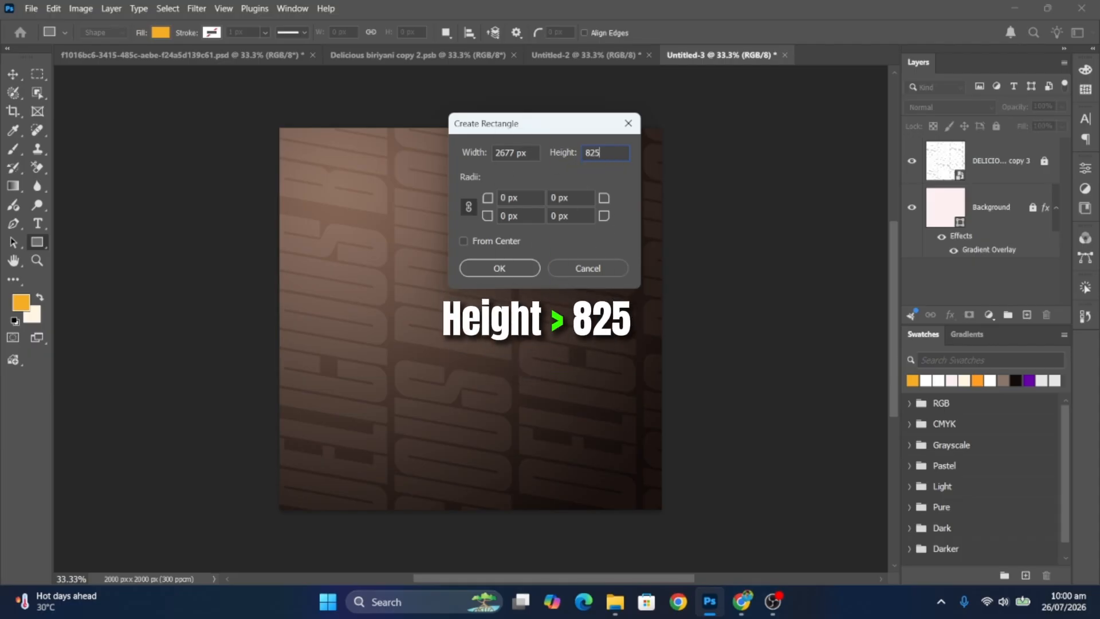
pyautogui.click(492, 264)
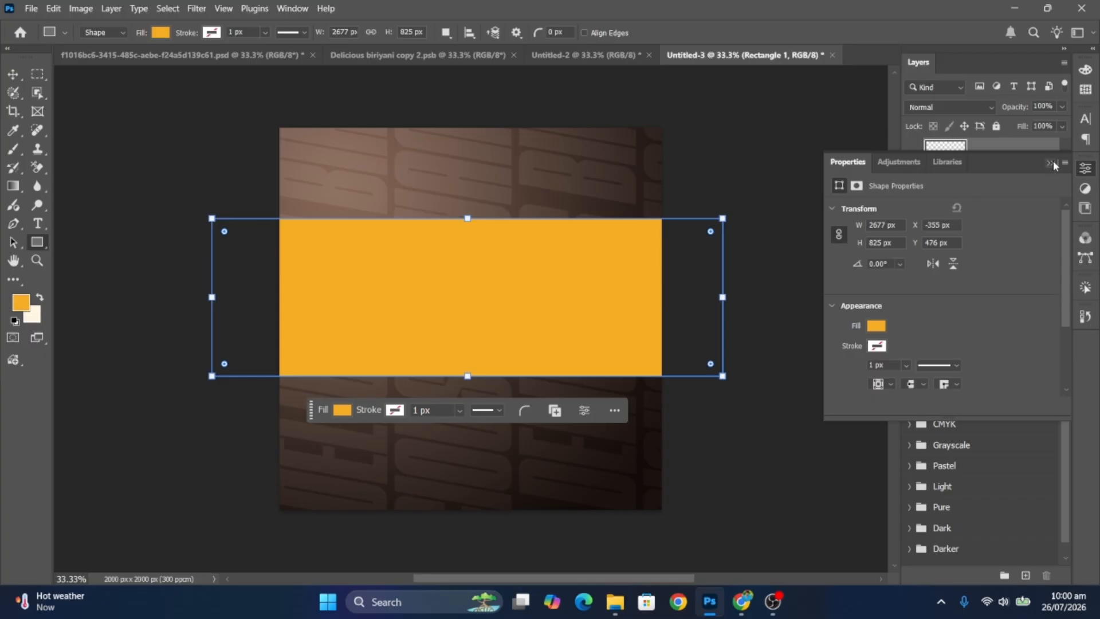
pyautogui.click(1052, 163)
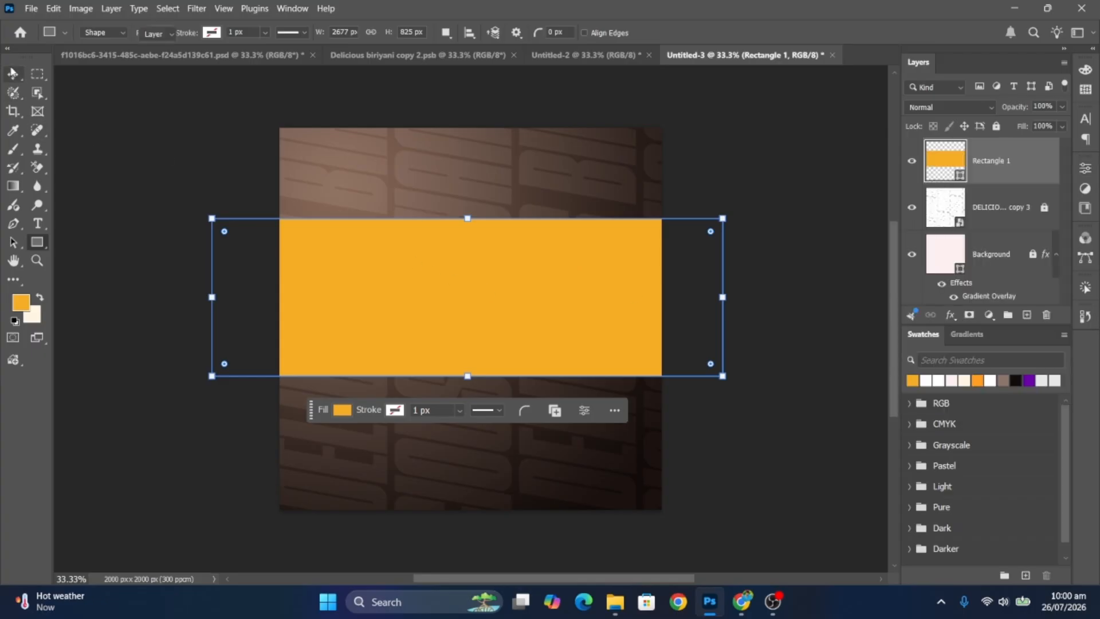
# - Rotate the orange rectangle about 5.31°, move it to the poster bottom and lock it
pyautogui.click(13, 73)
pyautogui.hotkey('ctrl', 't')
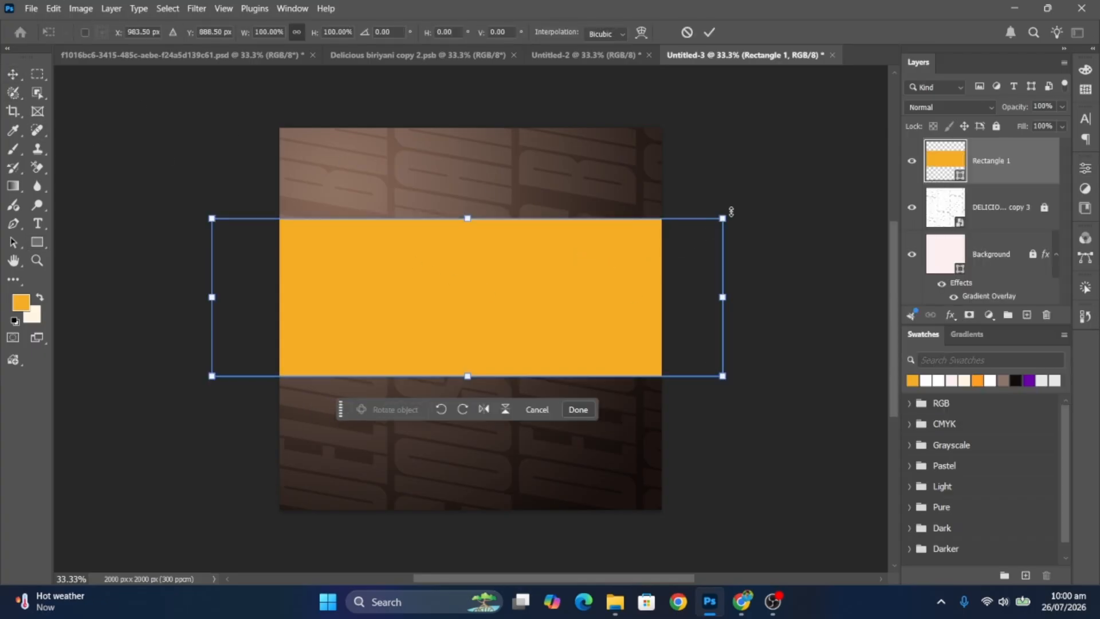
pyautogui.moveTo(731, 212); pyautogui.dragTo(719, 238)
pyautogui.moveTo(501, 320); pyautogui.dragTo(504, 497)
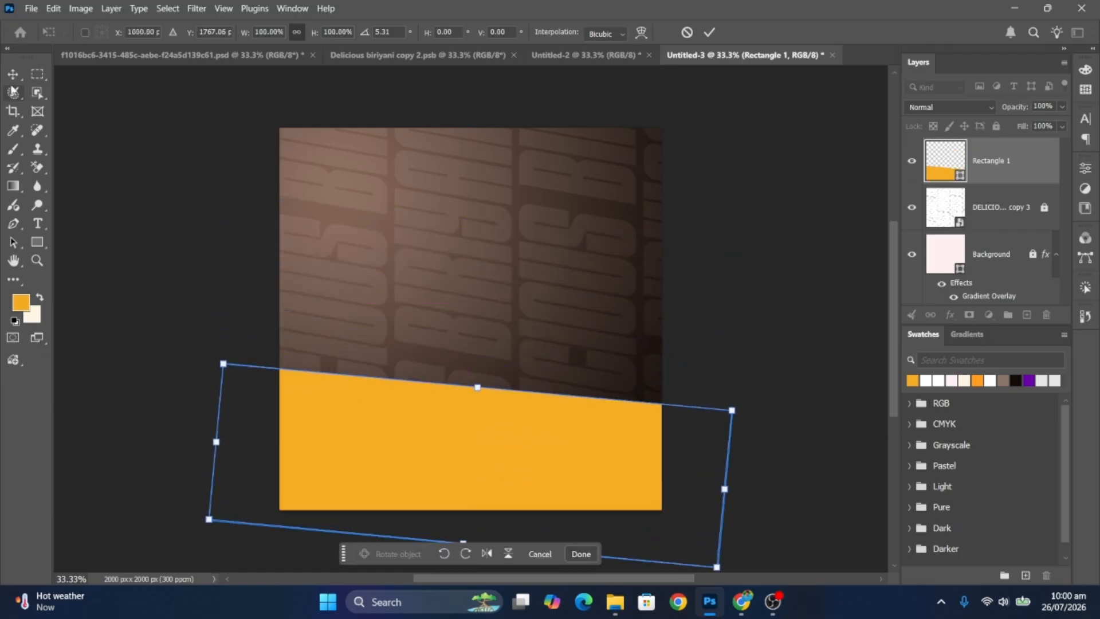
pyautogui.click(12, 74)
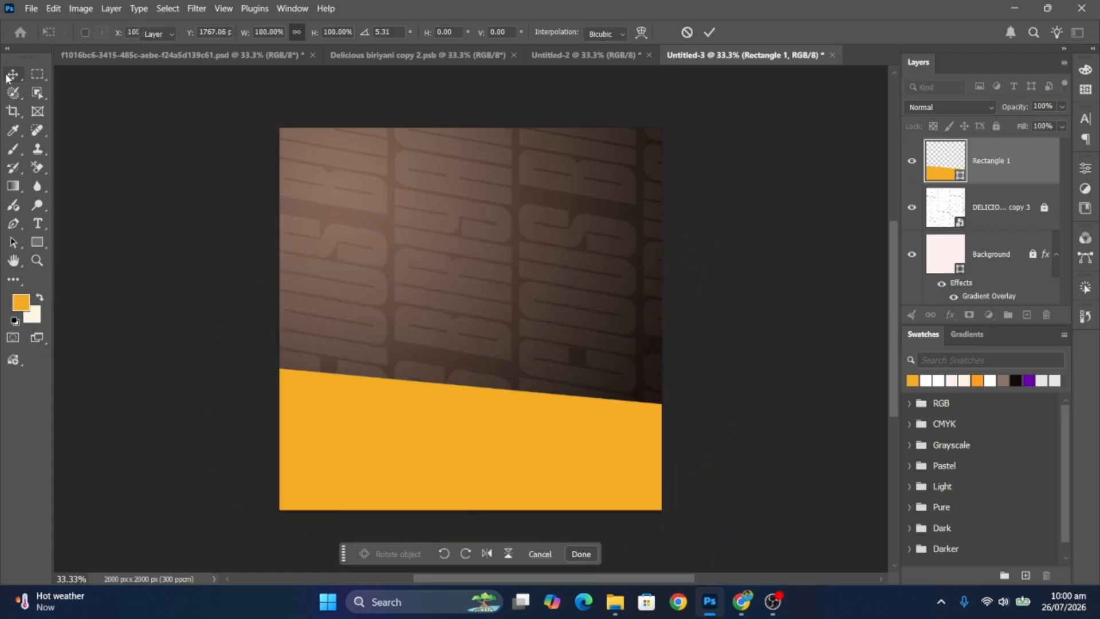
pyautogui.click(996, 128)
# - Duplicate the DELICIOUS BIRIYANI copy 3 pattern and clip the copy to the orange band
pyautogui.click(1038, 210)
pyautogui.click(1043, 208)
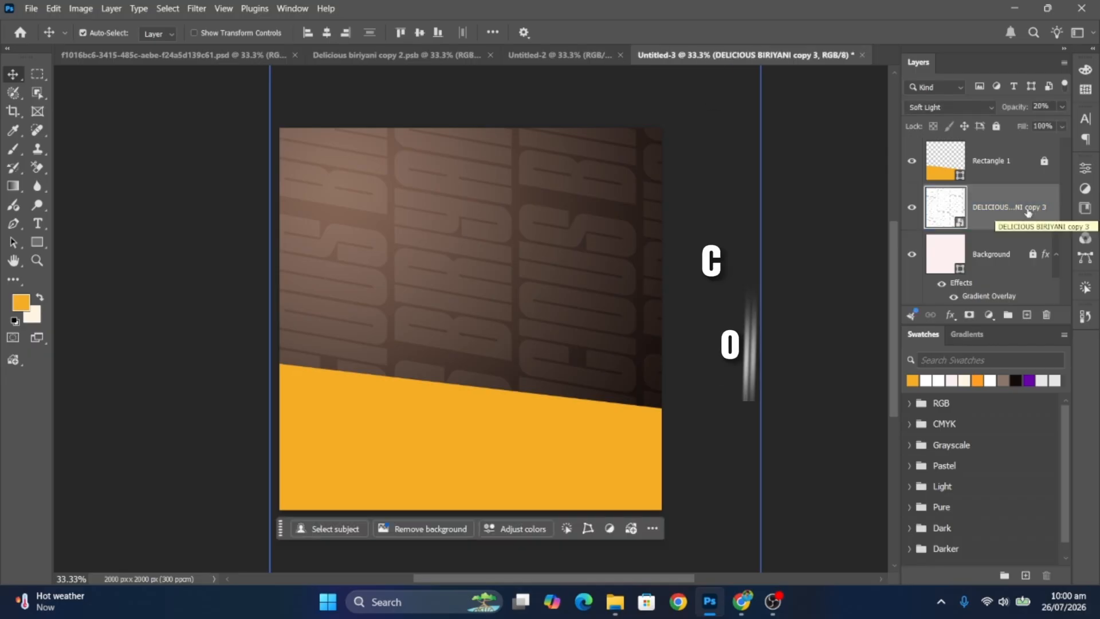
pyautogui.moveTo(1026, 213); pyautogui.dragTo(1029, 315)
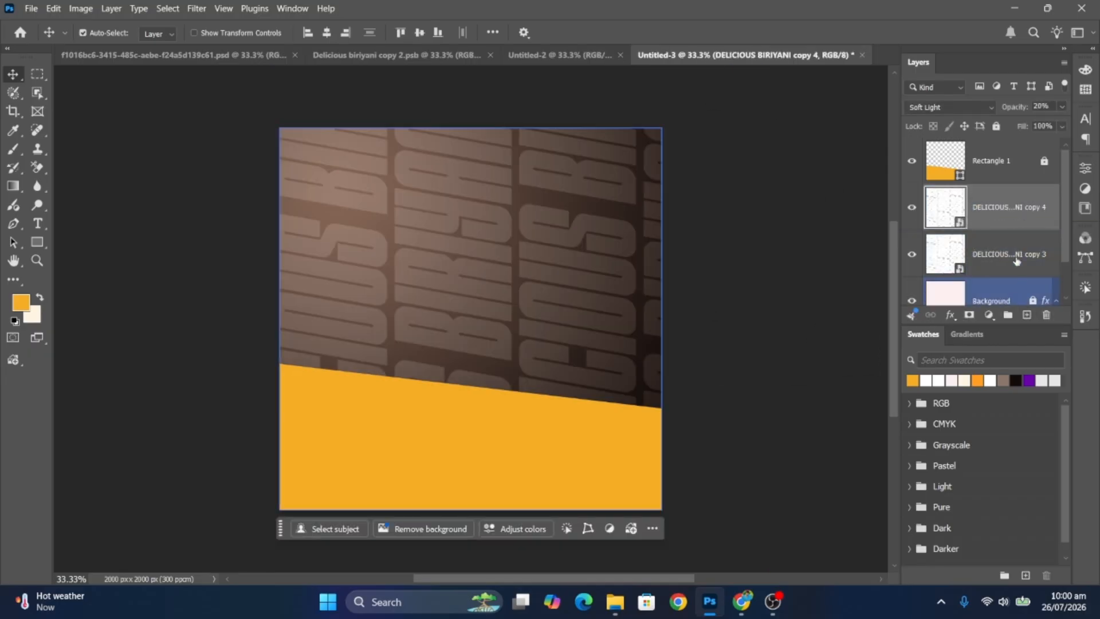
pyautogui.moveTo(1012, 208); pyautogui.dragTo(1001, 150)
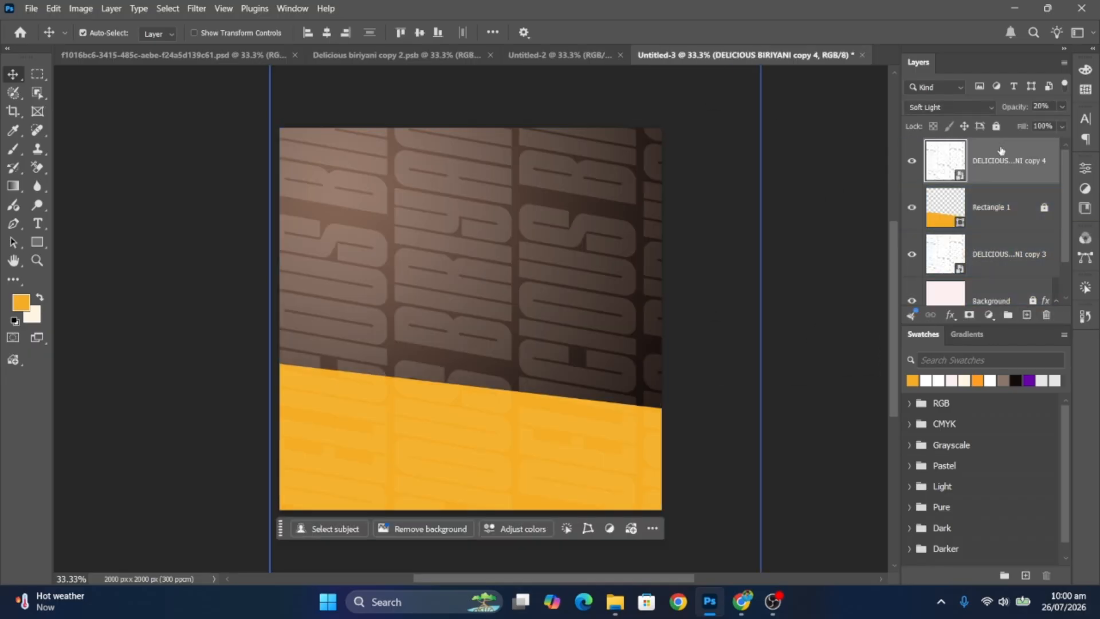
pyautogui.rightClick(1003, 163)
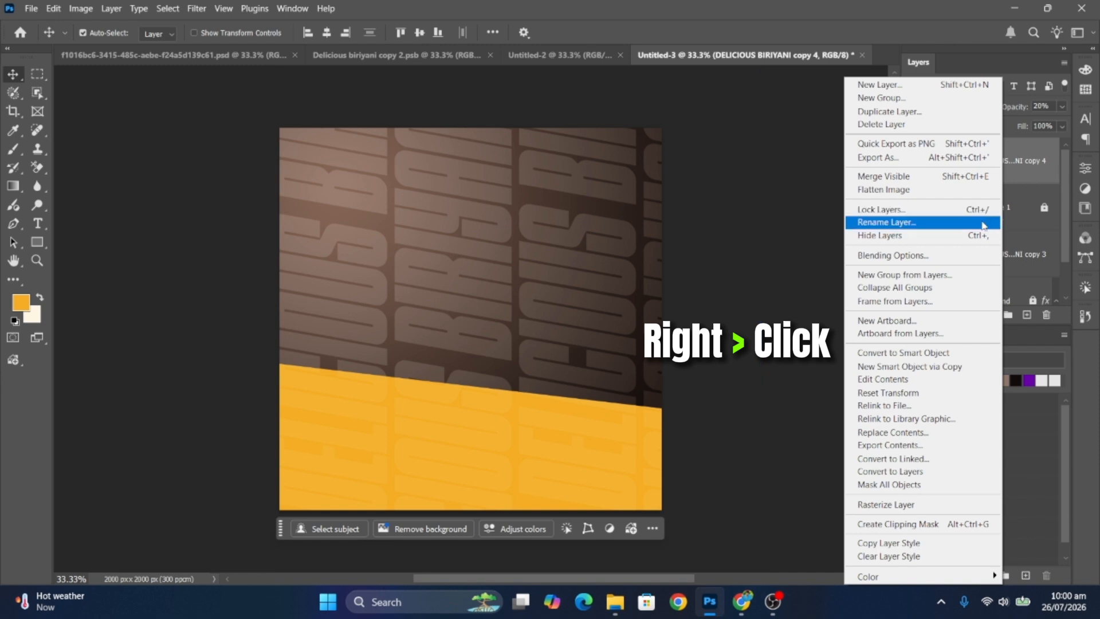
pyautogui.click(929, 524)
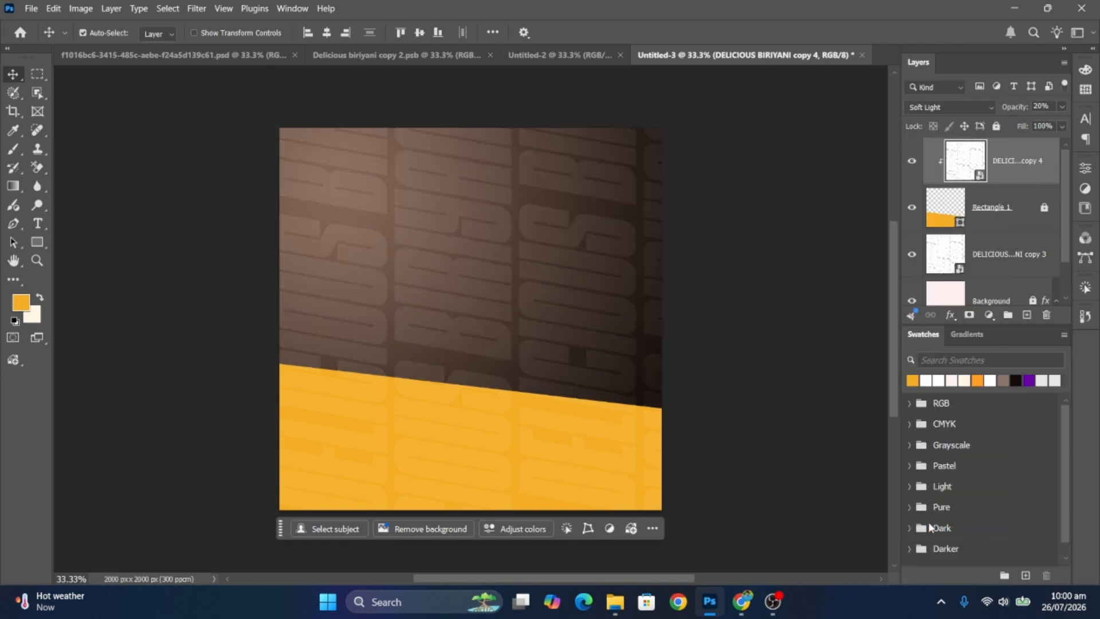
# - Lock the copy 4 and copy 3 pattern layers and add a new empty layer on top
pyautogui.click(836, 323)
pyautogui.click(1008, 158)
pyautogui.click(996, 127)
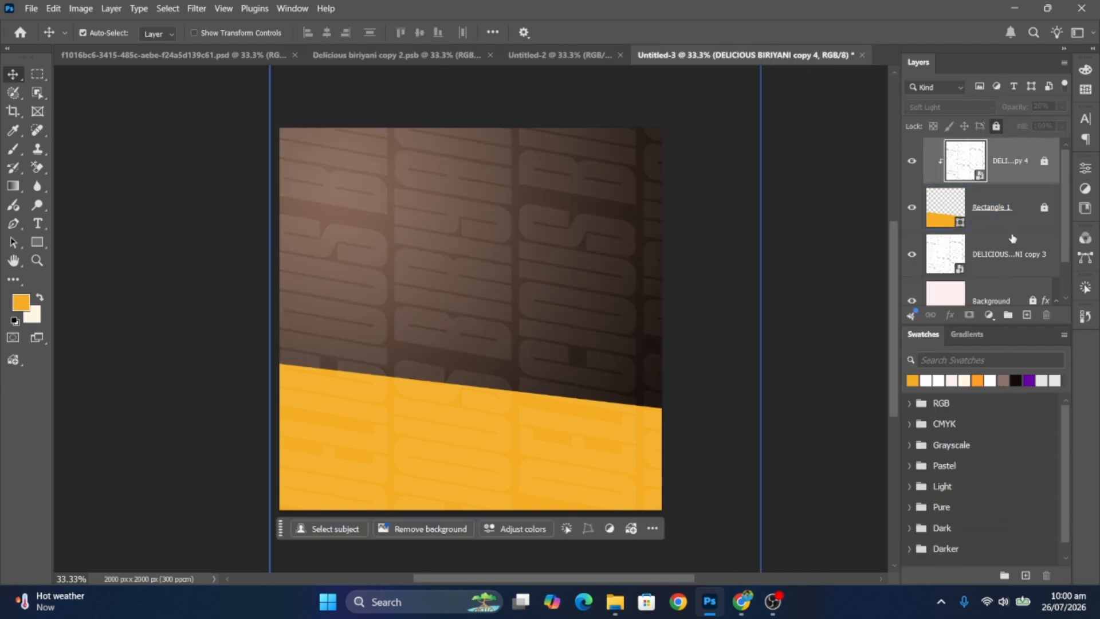
pyautogui.click(1011, 243)
pyautogui.click(996, 126)
pyautogui.click(816, 211)
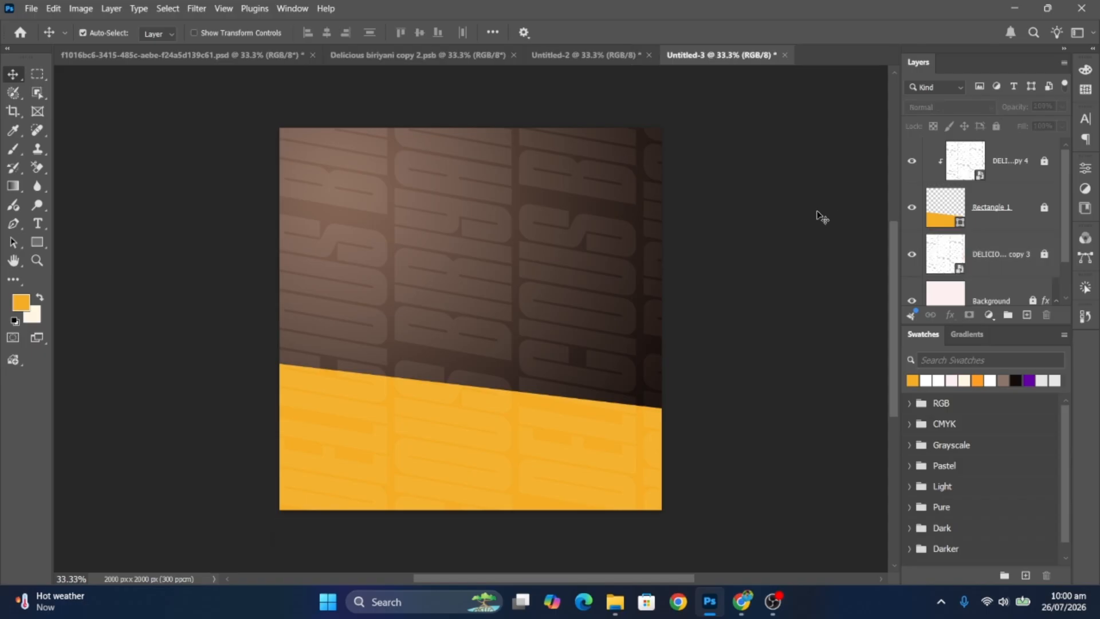
pyautogui.click(1027, 315)
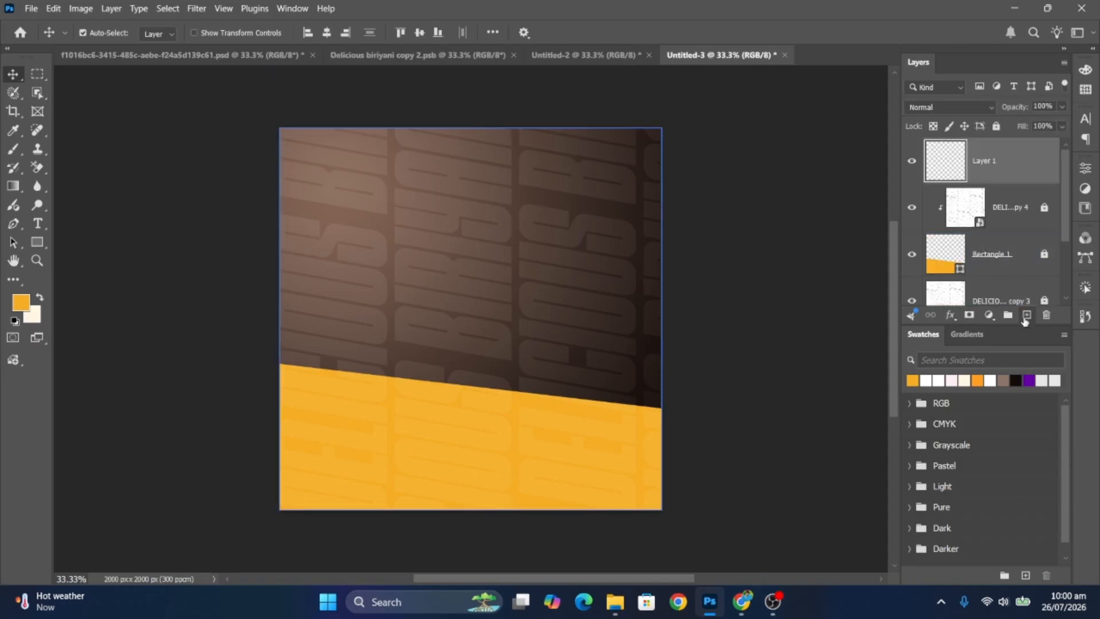
pyautogui.click(14, 150)
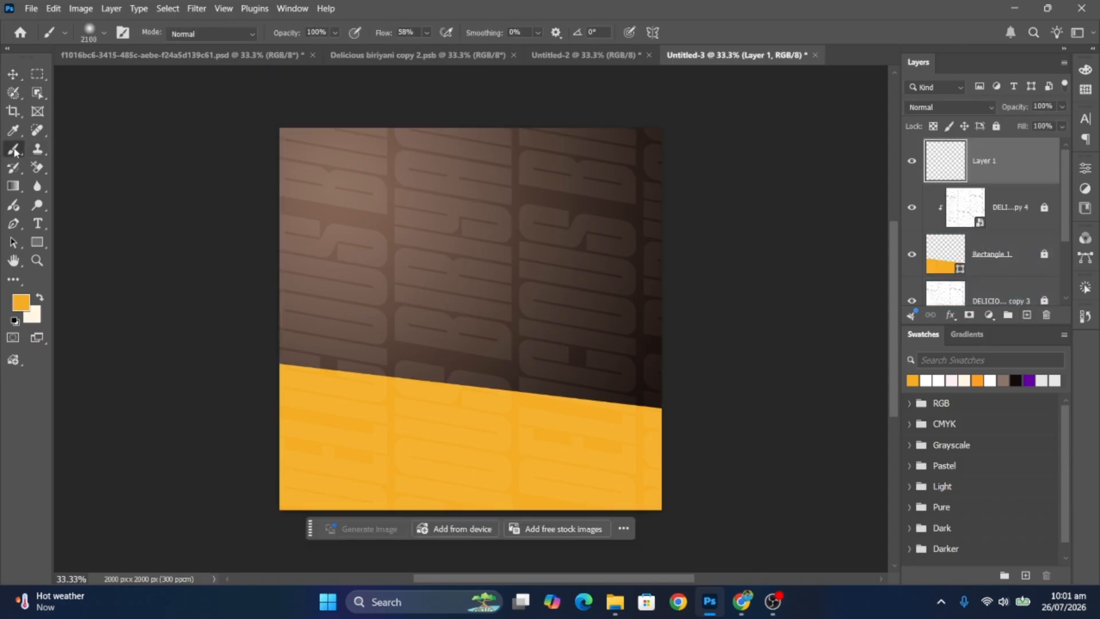
# - Paint a soft brown glow over the upper left with a low-hardness 2200 px brush
pyautogui.click(87, 35)
pyautogui.click(87, 107)
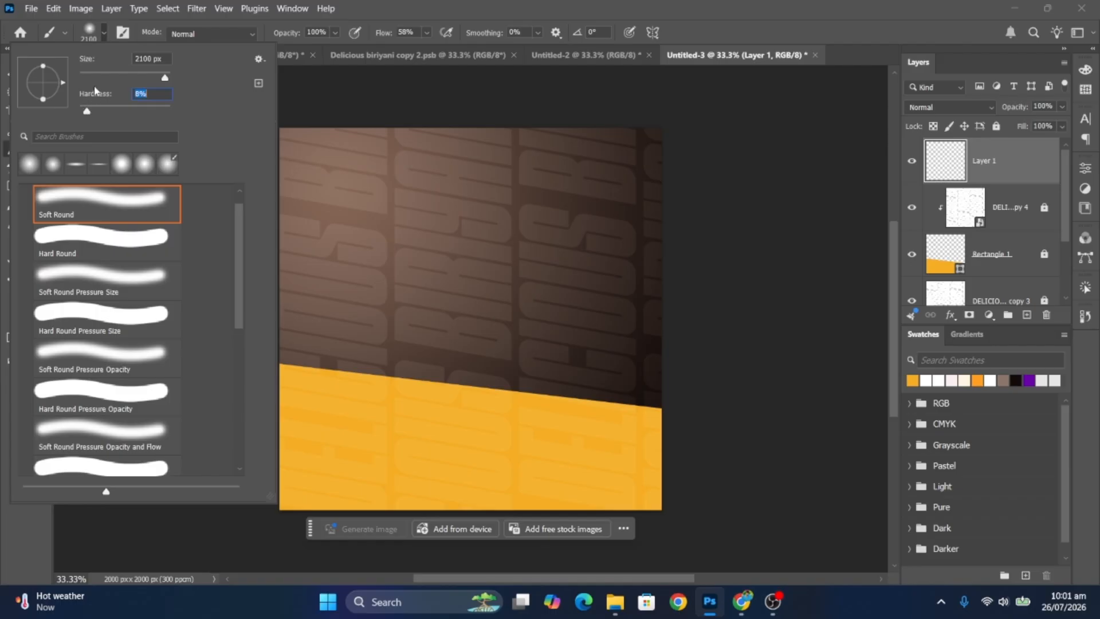
pyautogui.click(98, 37)
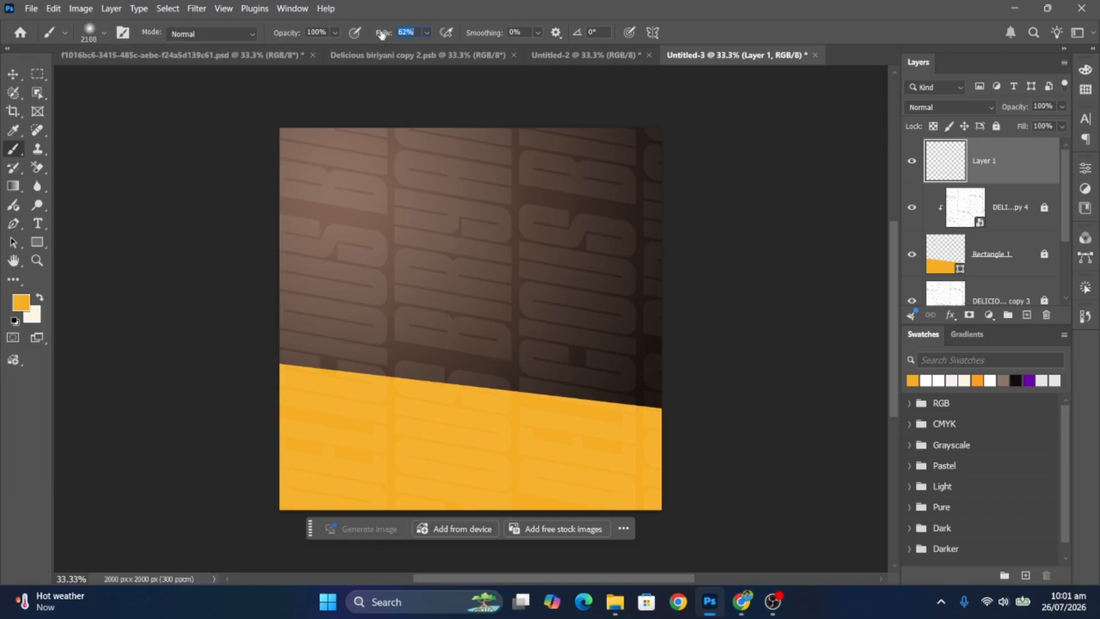
pyautogui.press(']')
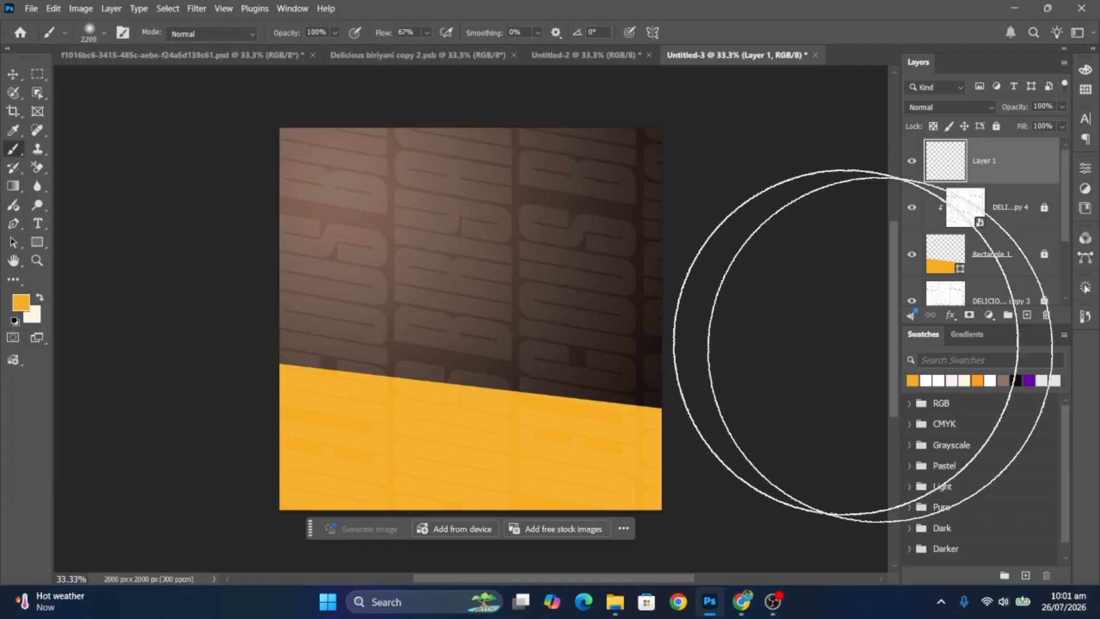
pyautogui.click(1003, 381)
pyautogui.moveTo(307, 191); pyautogui.dragTo(172, 166)
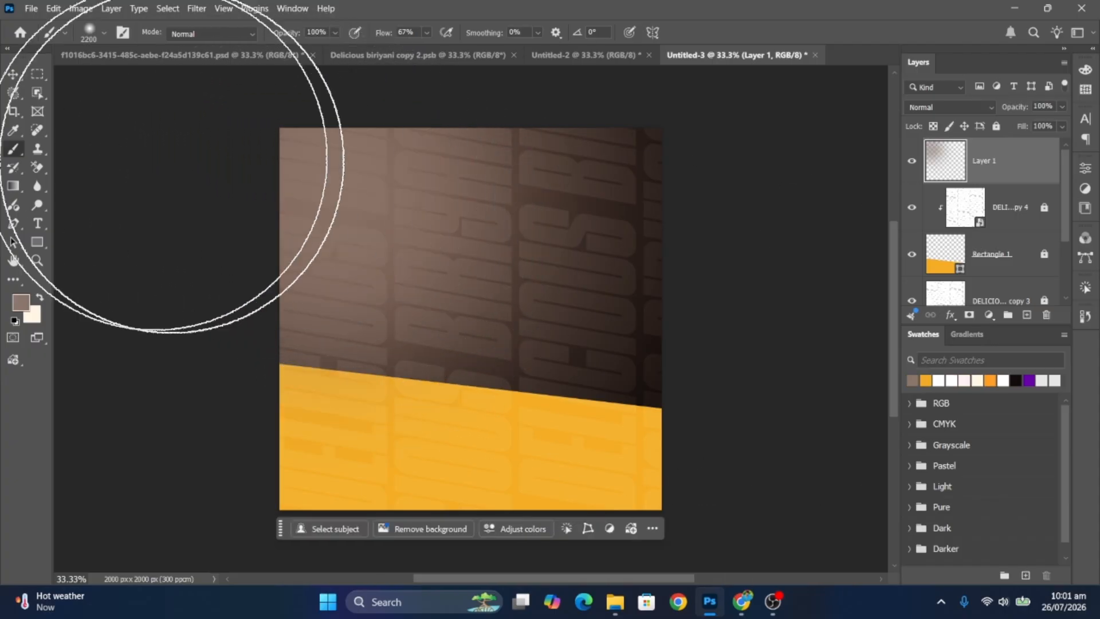
# - Set Layer 1 to Linear Light blend mode at 40% opacity
pyautogui.click(14, 75)
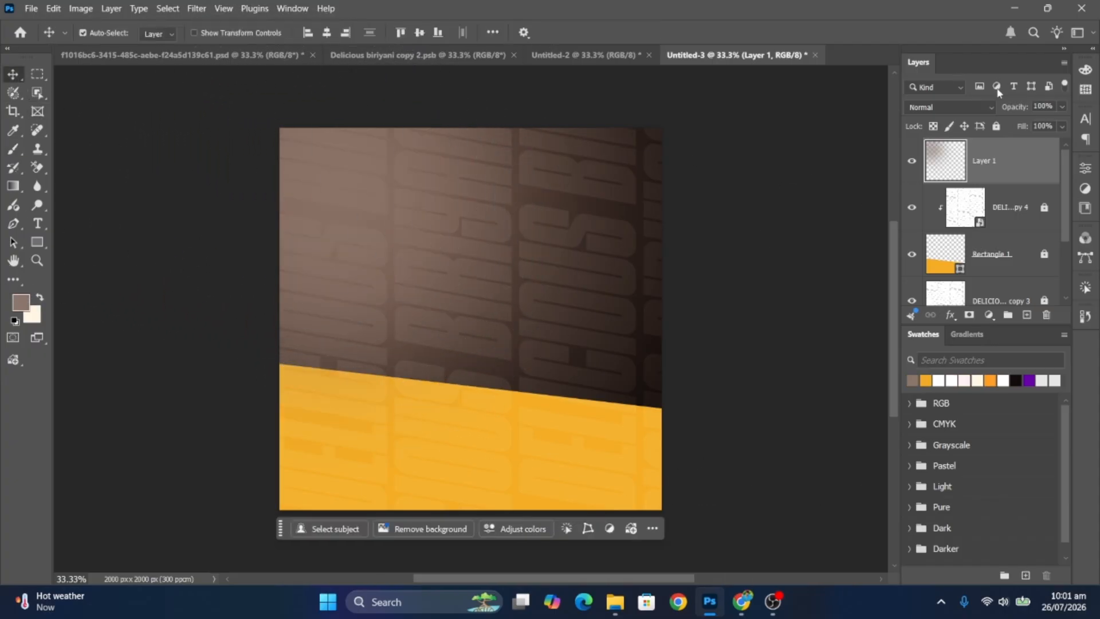
pyautogui.click(969, 108)
pyautogui.click(928, 348)
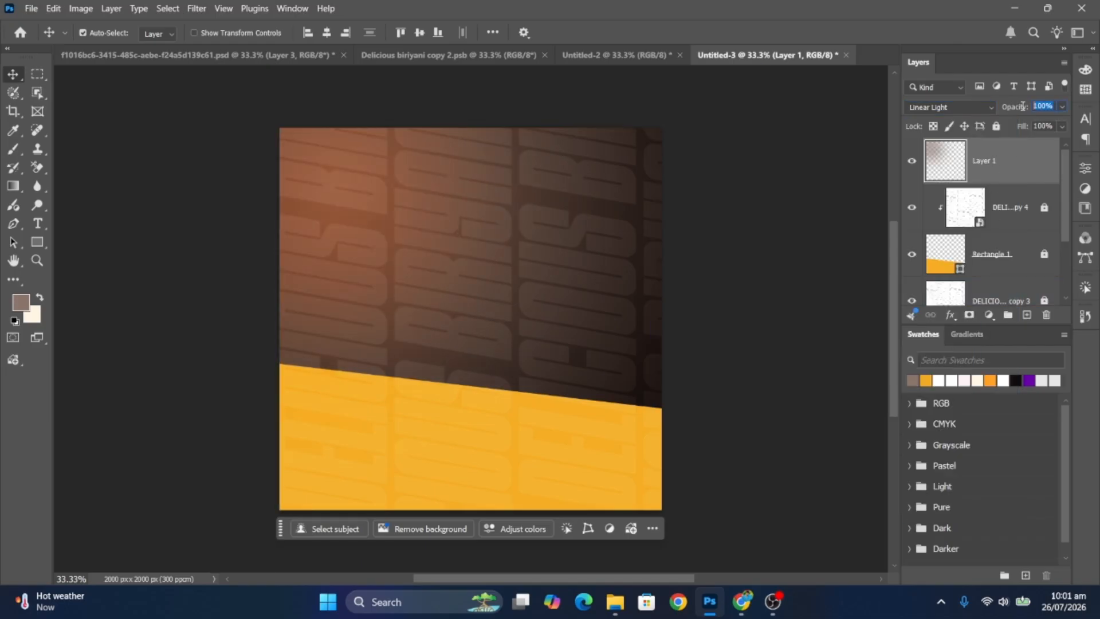
pyautogui.write('40')
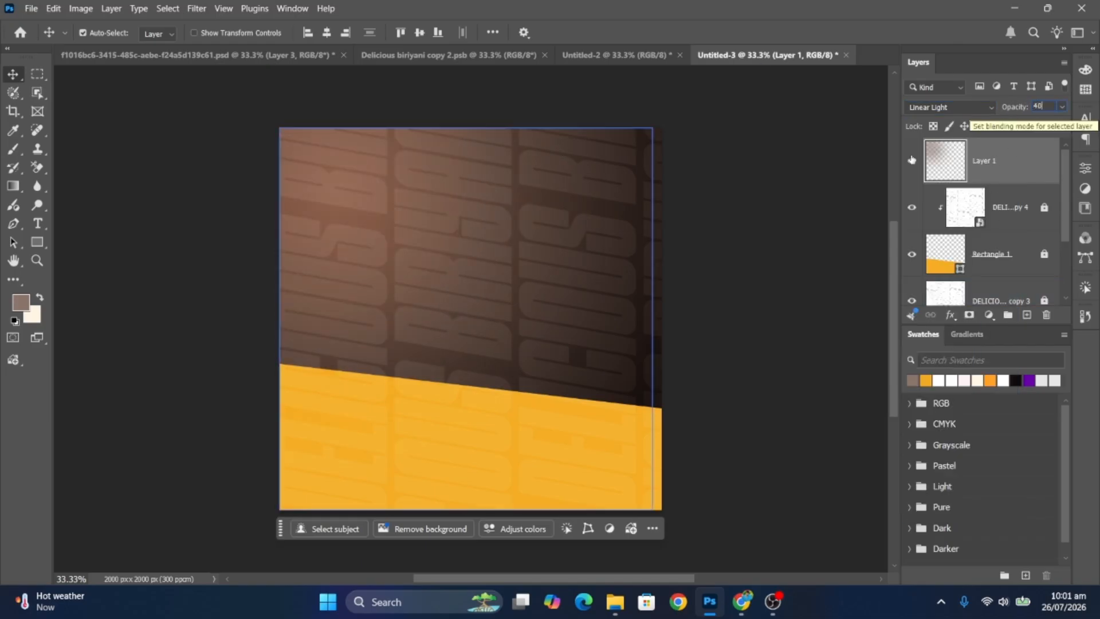
pyautogui.click(630, 173)
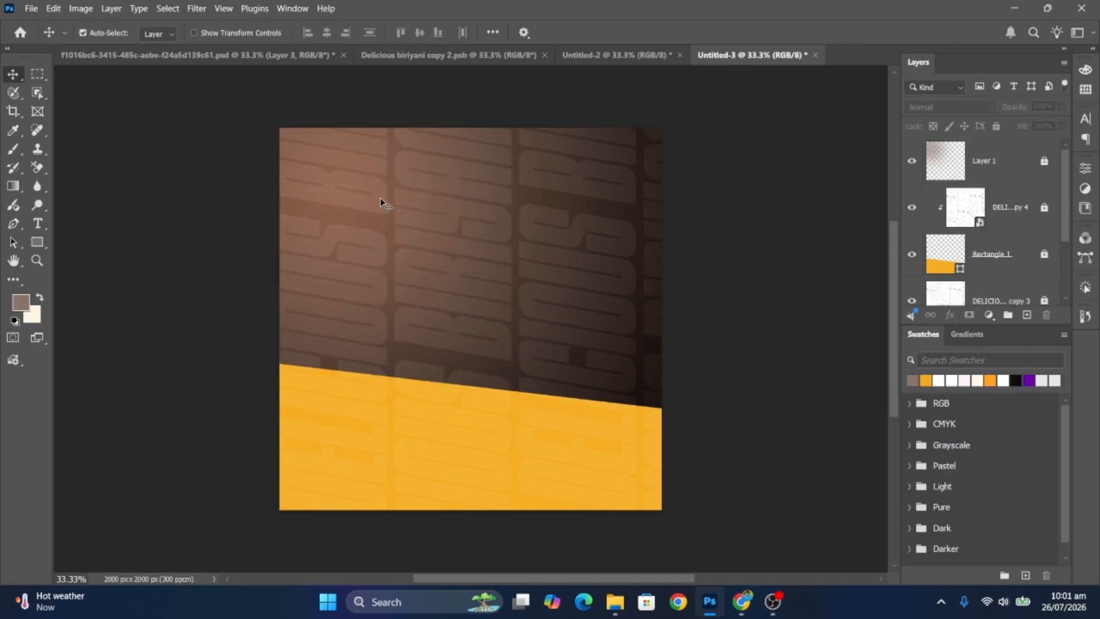
# - Place the Star texture image embedded and enlarge it to cover the poster
pyautogui.click(31, 8)
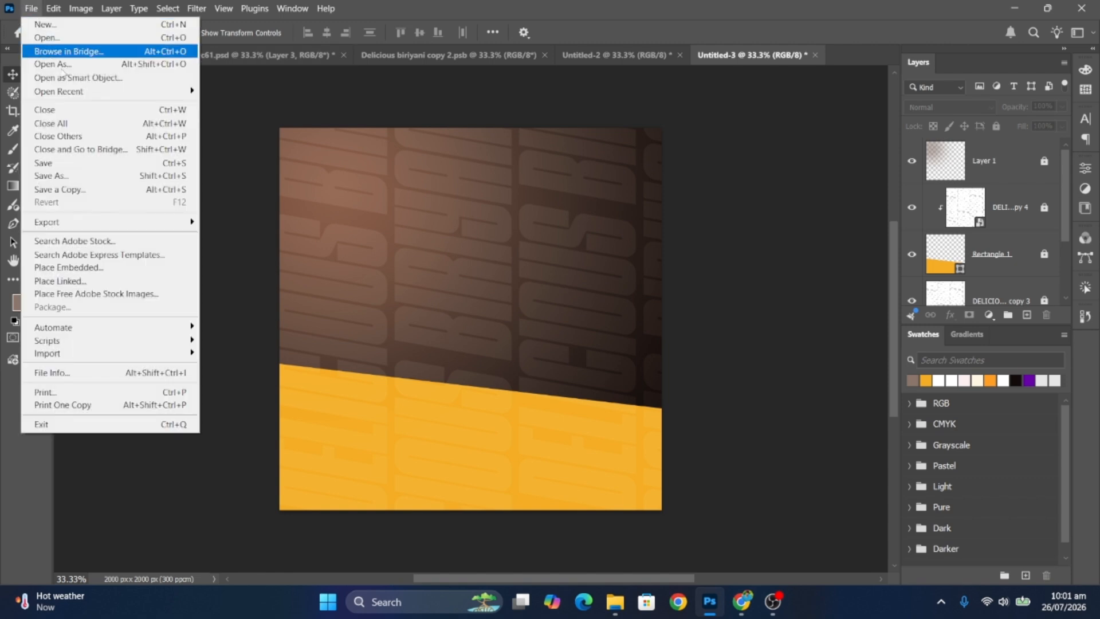
pyautogui.click(125, 268)
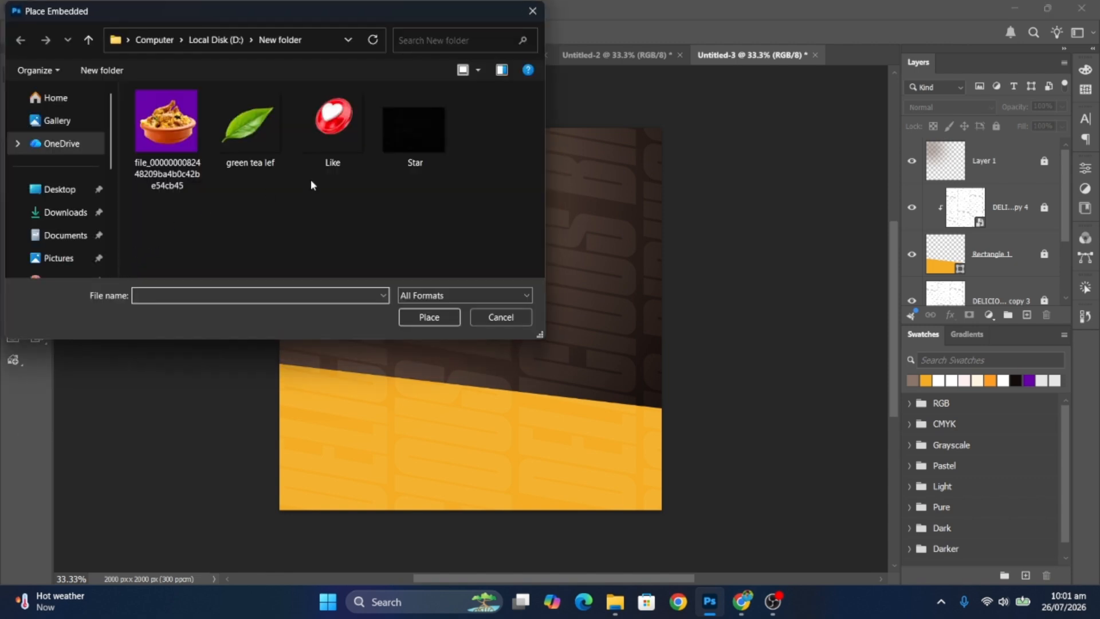
pyautogui.click(413, 130)
pyautogui.click(429, 317)
pyautogui.moveTo(663, 318); pyautogui.dragTo(761, 319)
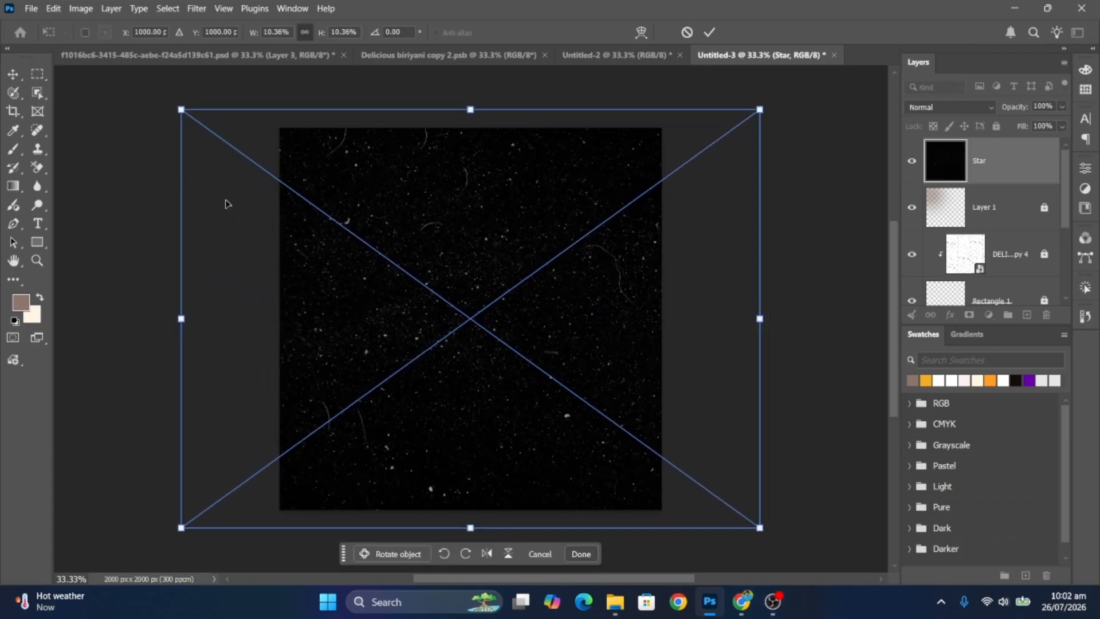
pyautogui.click(7, 73)
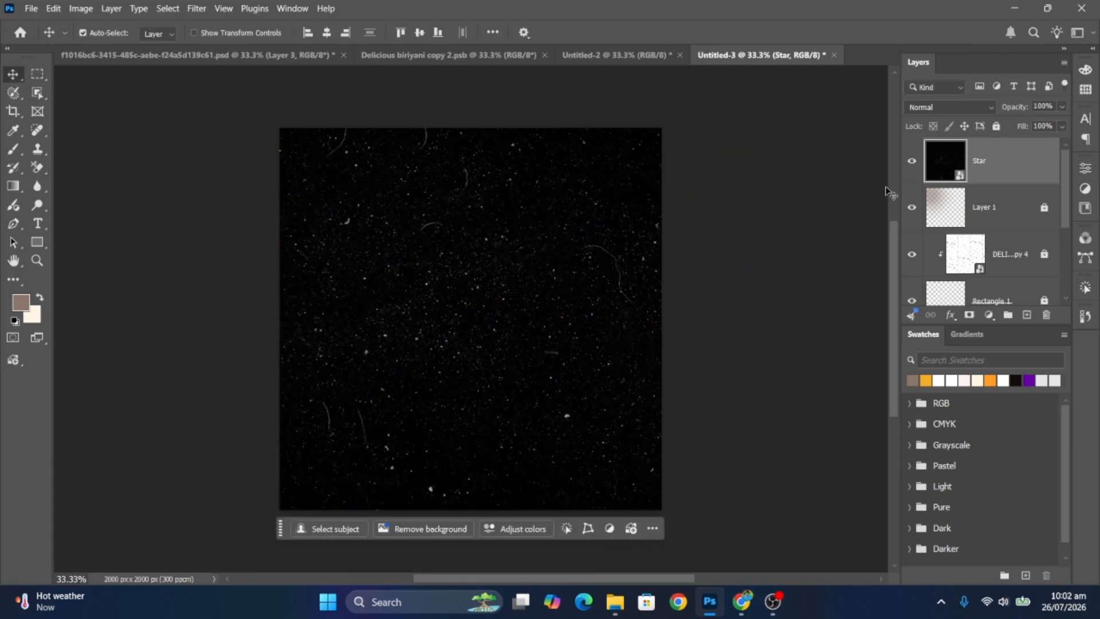
# - Blend the Star layer in Color Dodge at 50% opacity and lock it
pyautogui.click(961, 109)
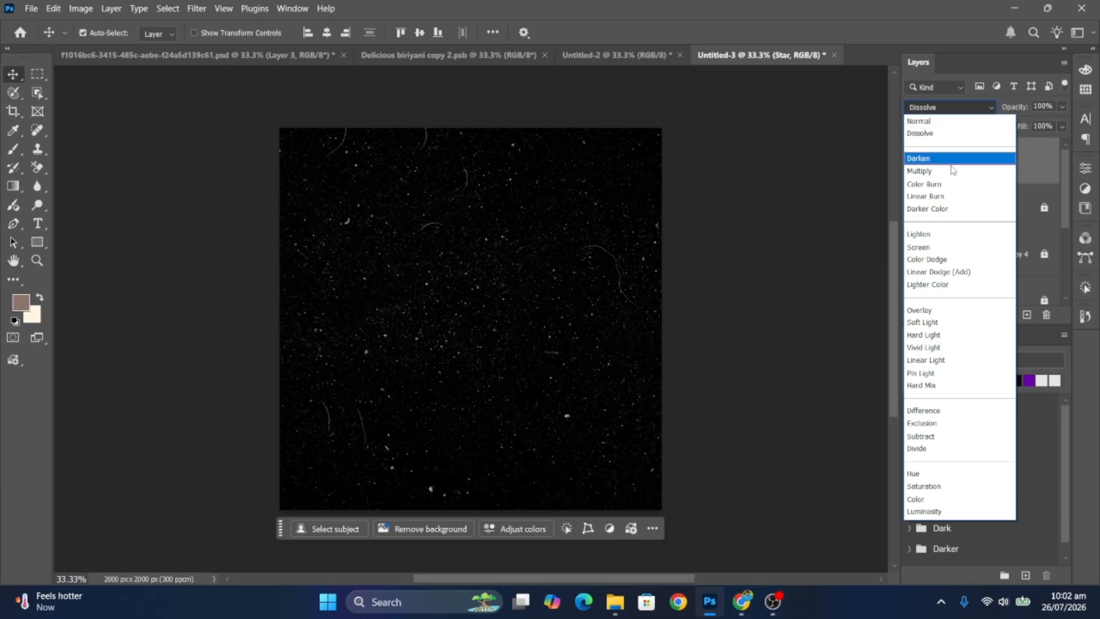
pyautogui.click(943, 259)
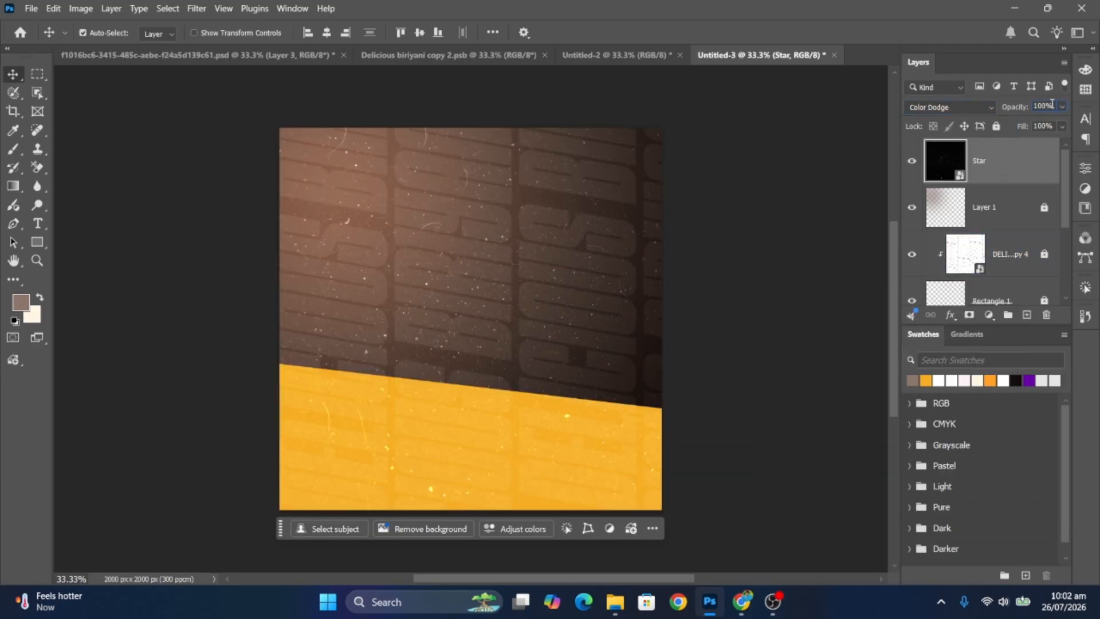
pyautogui.write('50')
pyautogui.press('Return')
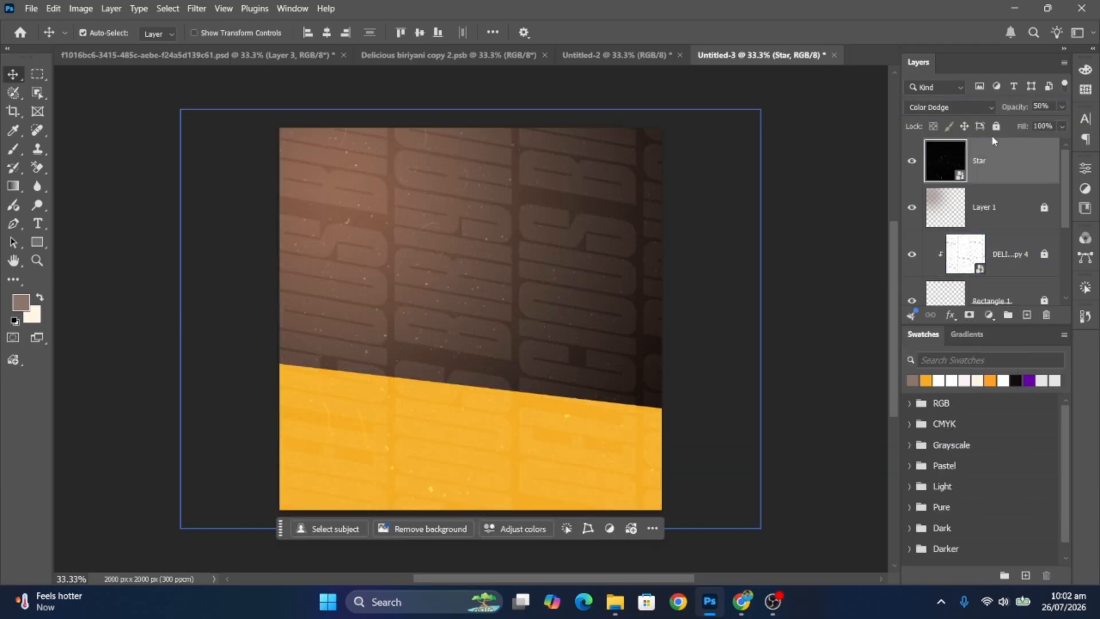
pyautogui.click(995, 128)
# - Place the biryani bowl image embedded into the poster, shrinking it slightly
pyautogui.click(788, 329)
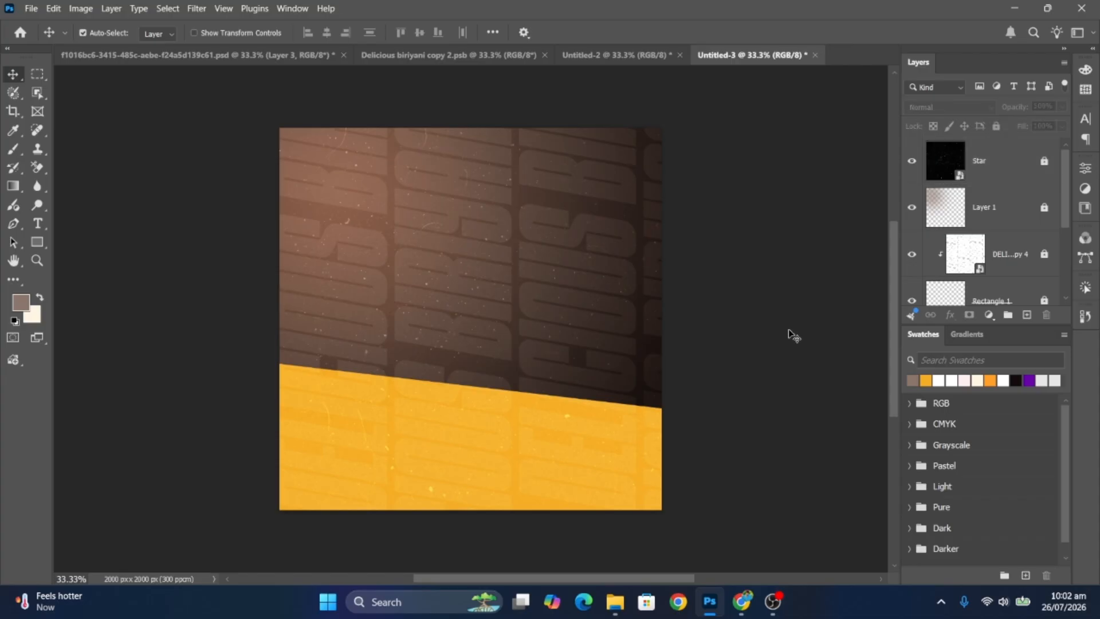
pyautogui.click(31, 8)
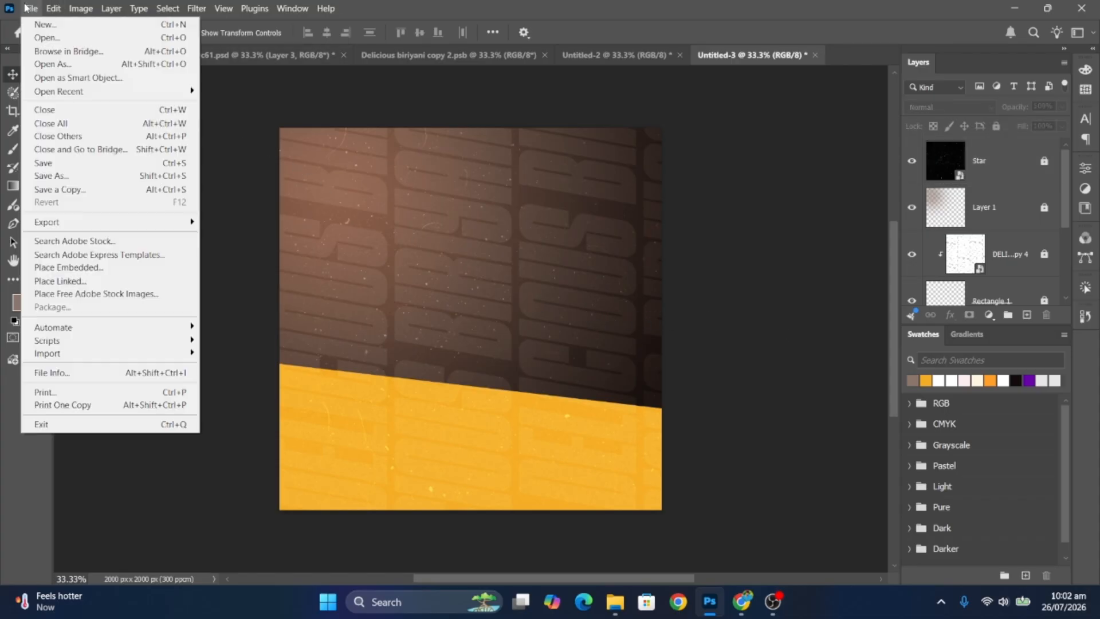
pyautogui.click(124, 269)
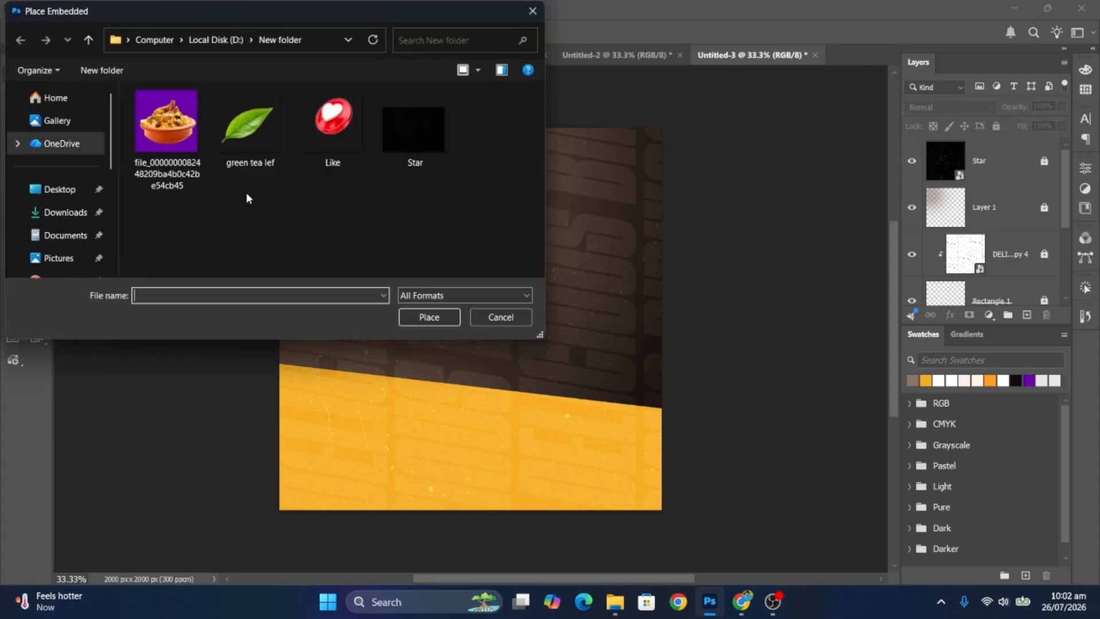
pyautogui.click(202, 155)
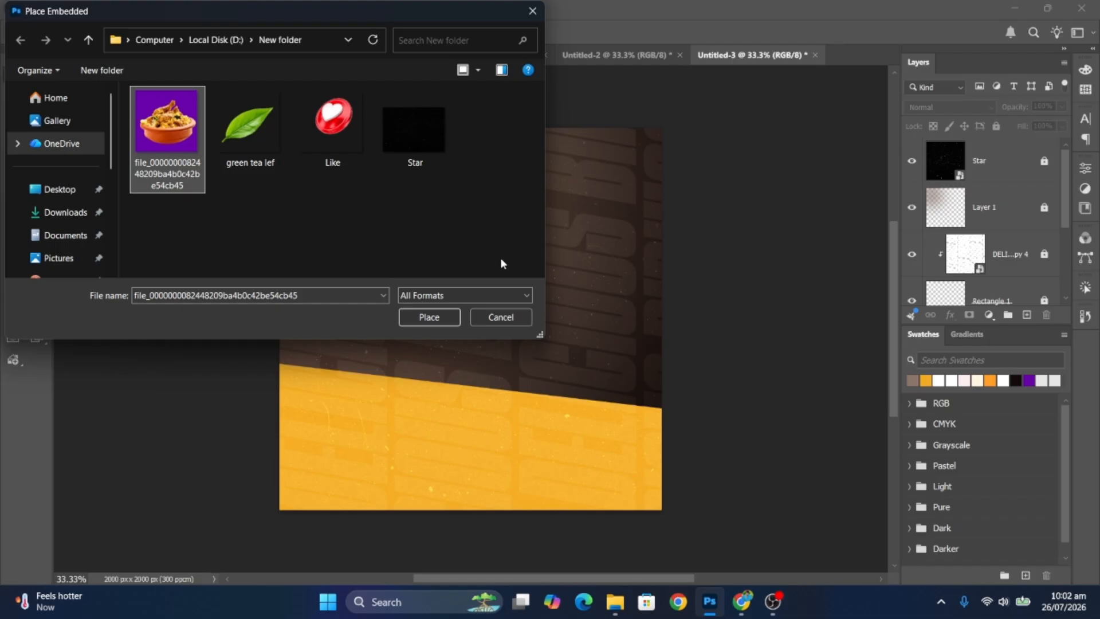
pyautogui.click(457, 317)
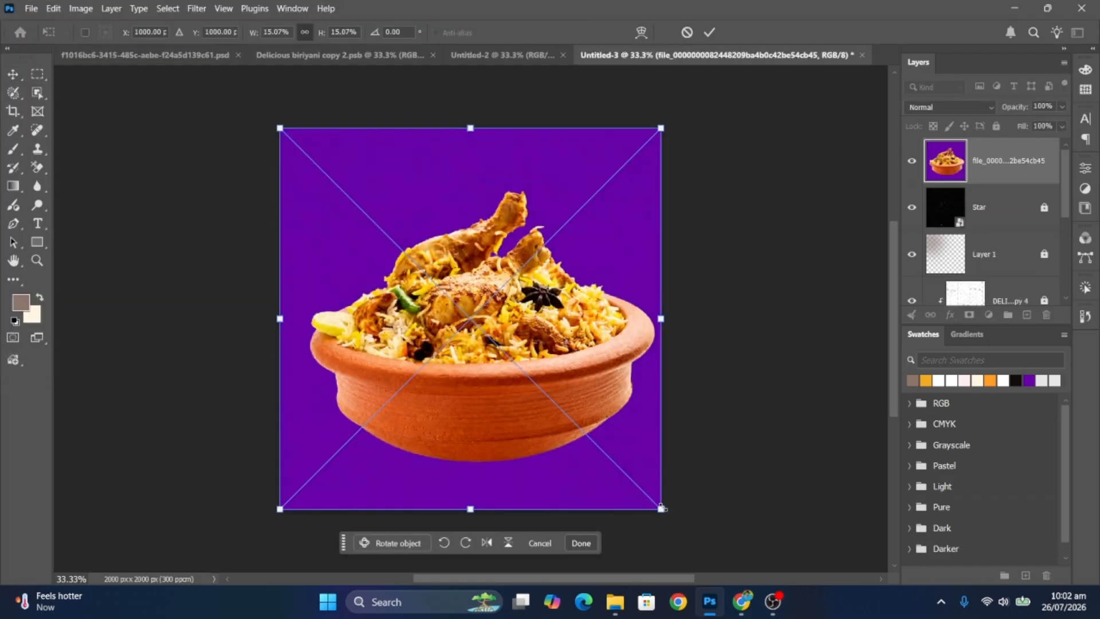
pyautogui.moveTo(661, 507); pyautogui.dragTo(650, 497)
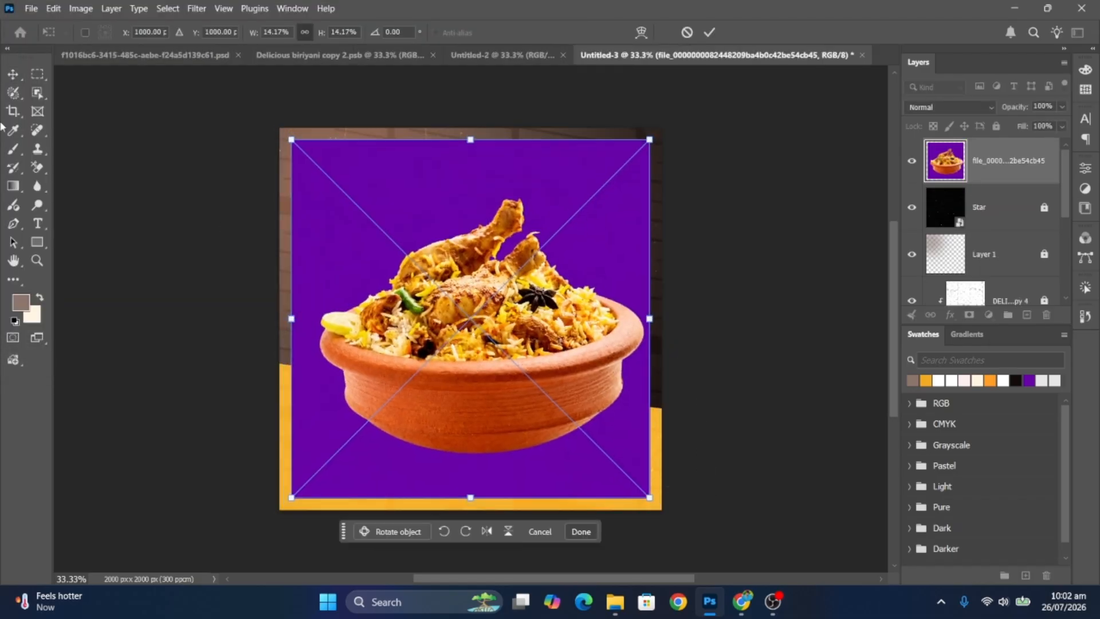
pyautogui.click(14, 72)
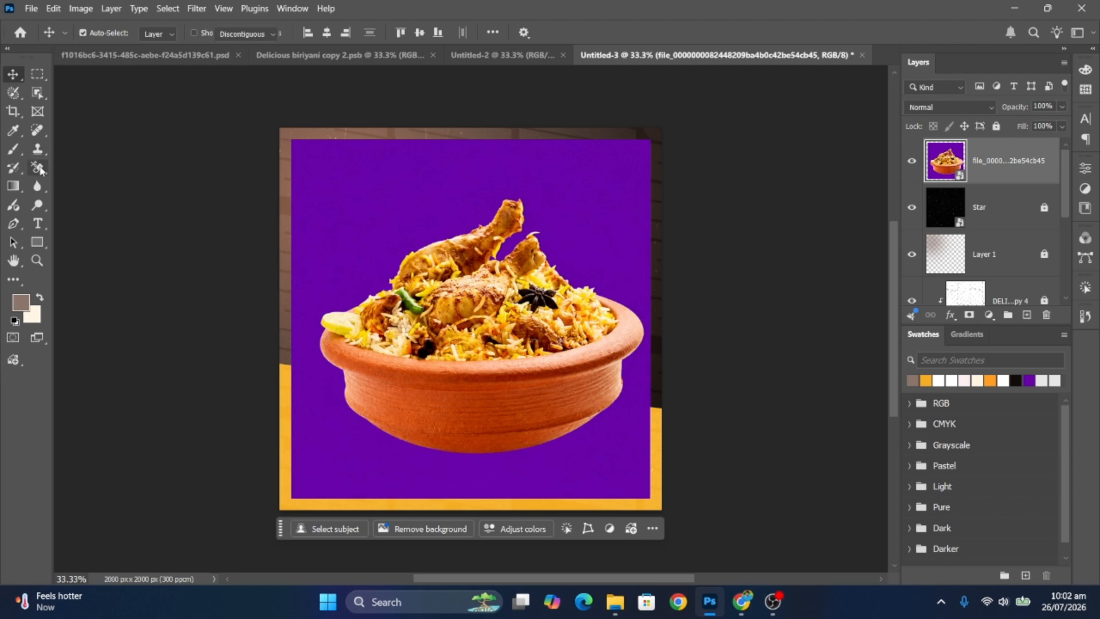
# - Erase the purple background around the bowl with the Background Eraser set to Discontiguous
pyautogui.click(40, 170)
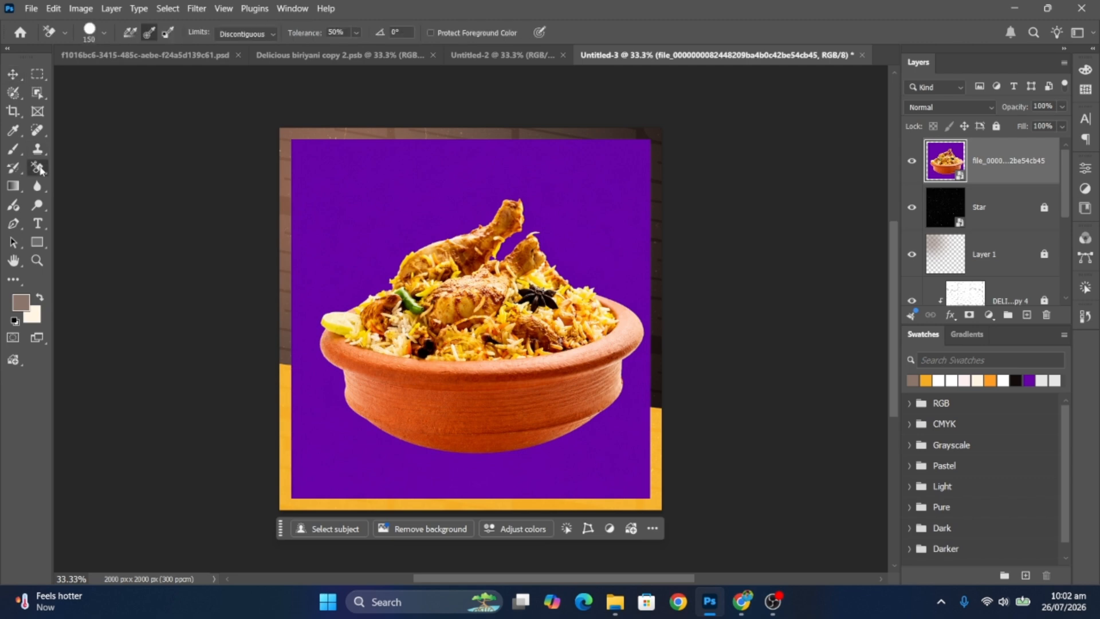
pyautogui.click(237, 35)
pyautogui.click(246, 43)
pyautogui.click(366, 163)
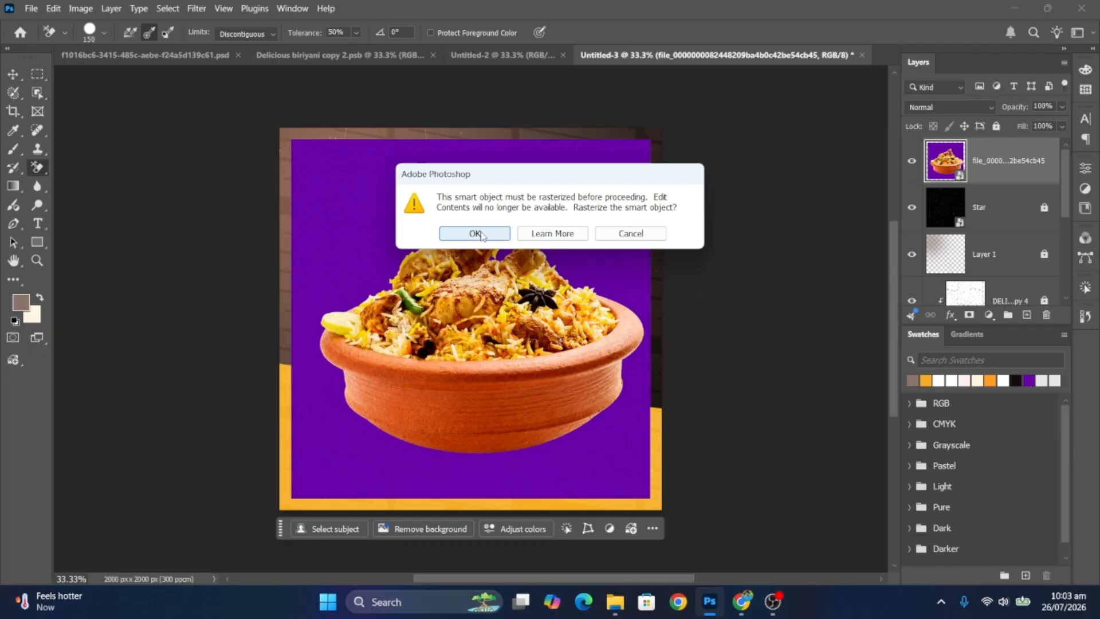
pyautogui.click(479, 231)
pyautogui.keyDown('alt'); pyautogui.click(395, 171); pyautogui.keyUp('alt')
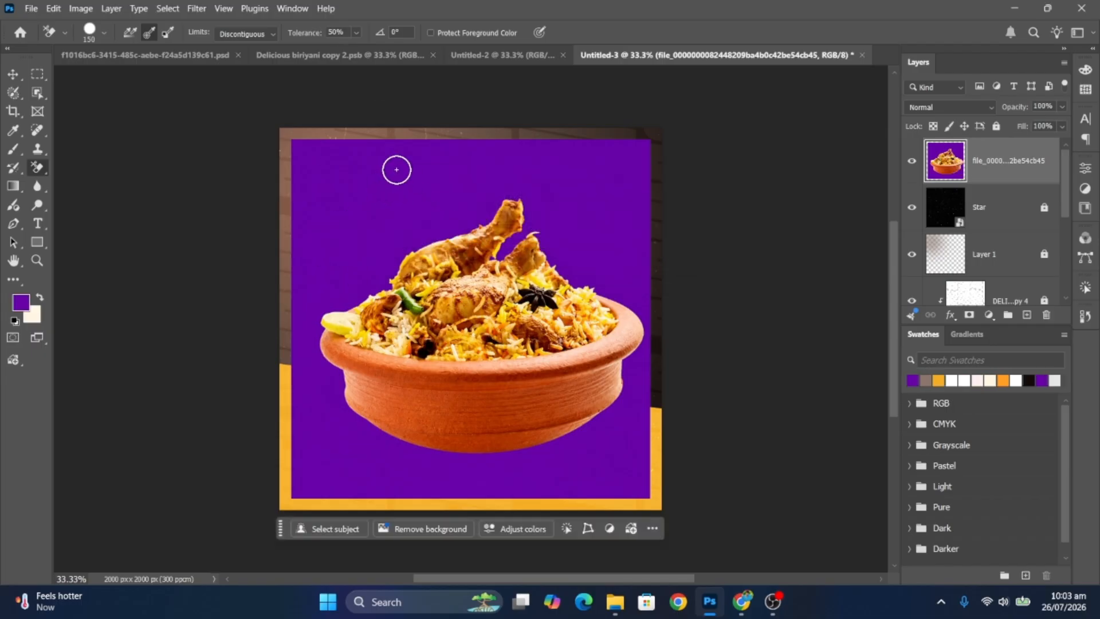
pyautogui.press(']')
pyautogui.press(']')
pyautogui.press(']')
pyautogui.press(']')
pyautogui.press(']')
pyautogui.press(']')
pyautogui.press(']')
pyautogui.press(']')
pyautogui.press(']')
pyautogui.moveTo(332, 165)
pyautogui.mouseDown()
pyautogui.moveTo(675, 172)
pyautogui.moveTo(634, 338)
pyautogui.moveTo(675, 434)
pyautogui.mouseUp()
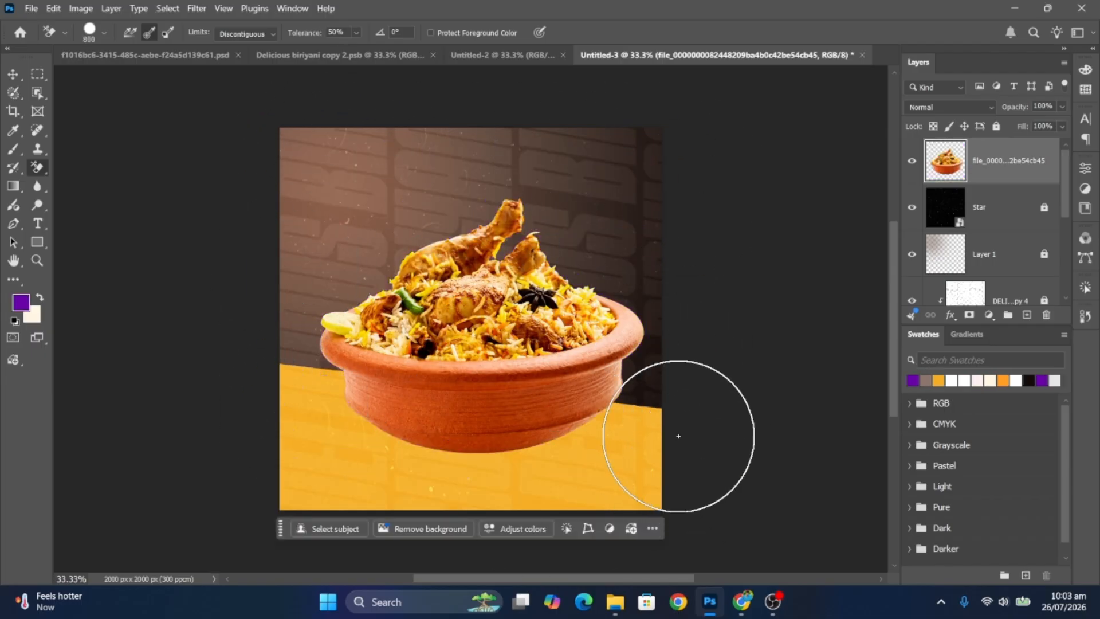
# - Scale the bowl to about 73% and centre it over the band
pyautogui.click(14, 75)
pyautogui.hotkey('ctrl', 't')
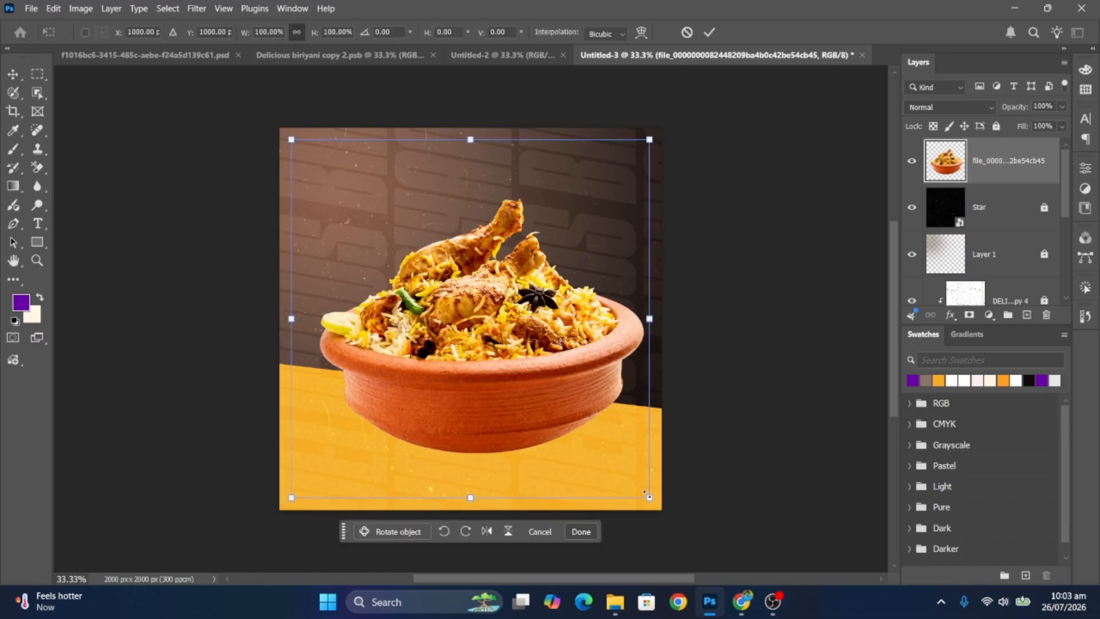
pyautogui.moveTo(651, 498); pyautogui.dragTo(617, 466)
pyautogui.moveTo(516, 383); pyautogui.dragTo(503, 399)
pyautogui.moveTo(604, 482); pyautogui.dragTo(588, 465)
pyautogui.moveTo(506, 377)
pyautogui.mouseDown()
pyautogui.moveTo(502, 398)
pyautogui.moveTo(513, 396)
pyautogui.mouseUp()
pyautogui.moveTo(595, 487); pyautogui.dragTo(586, 483)
pyautogui.hotkey('ctrl', 'z')
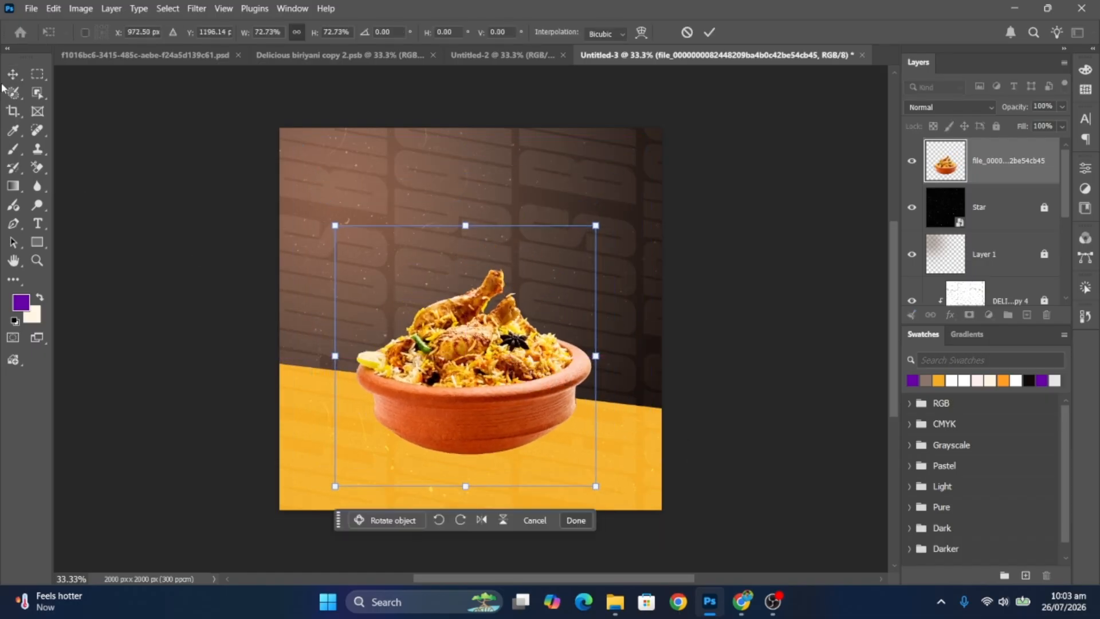
pyautogui.press('Return')
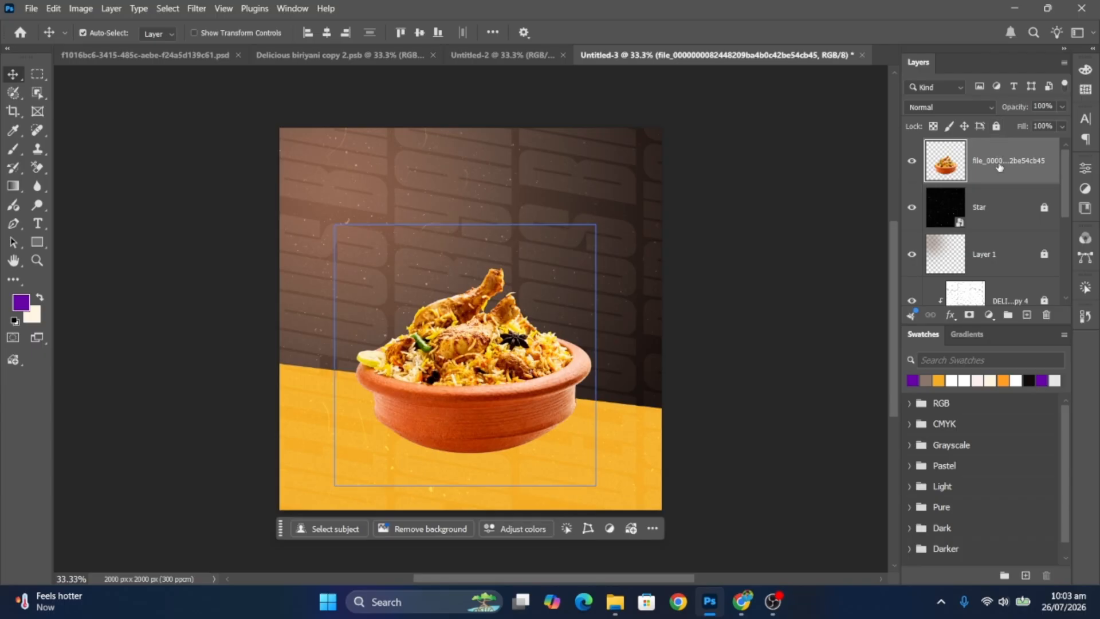
# - Rename the bowl layer 'Biryani PNG'
pyautogui.doubleClick(997, 160)
pyautogui.write('Biryani PNG')
pyautogui.press('Return')
# - Lock the Biryani PNG layer and type 'BIRIYANI' at 24 pt above the bowl
pyautogui.click(997, 126)
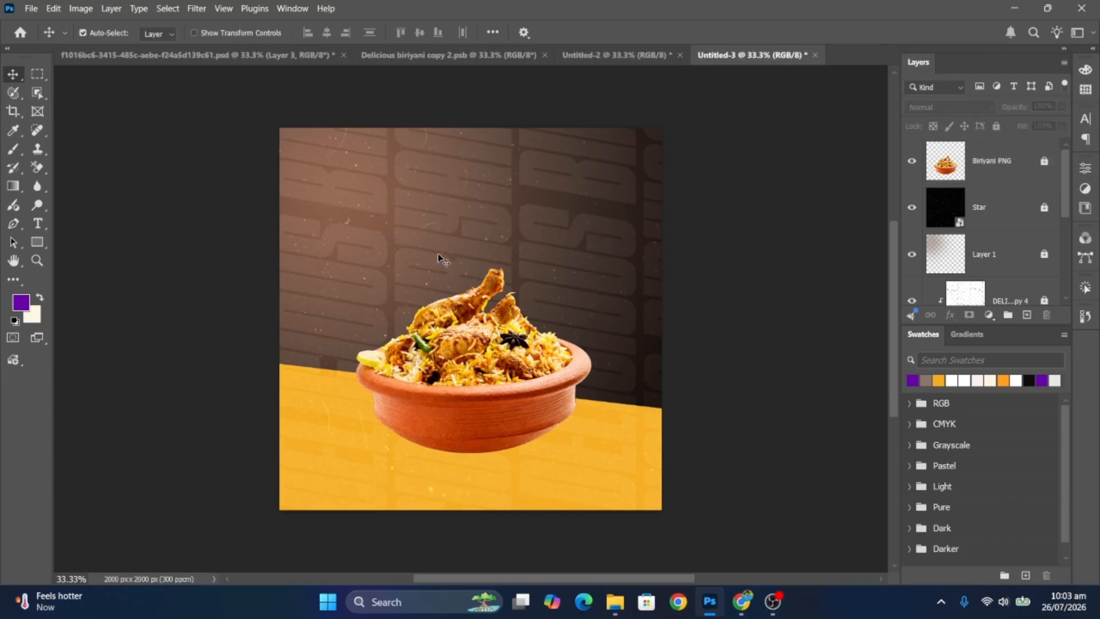
pyautogui.click(41, 224)
pyautogui.click(461, 200)
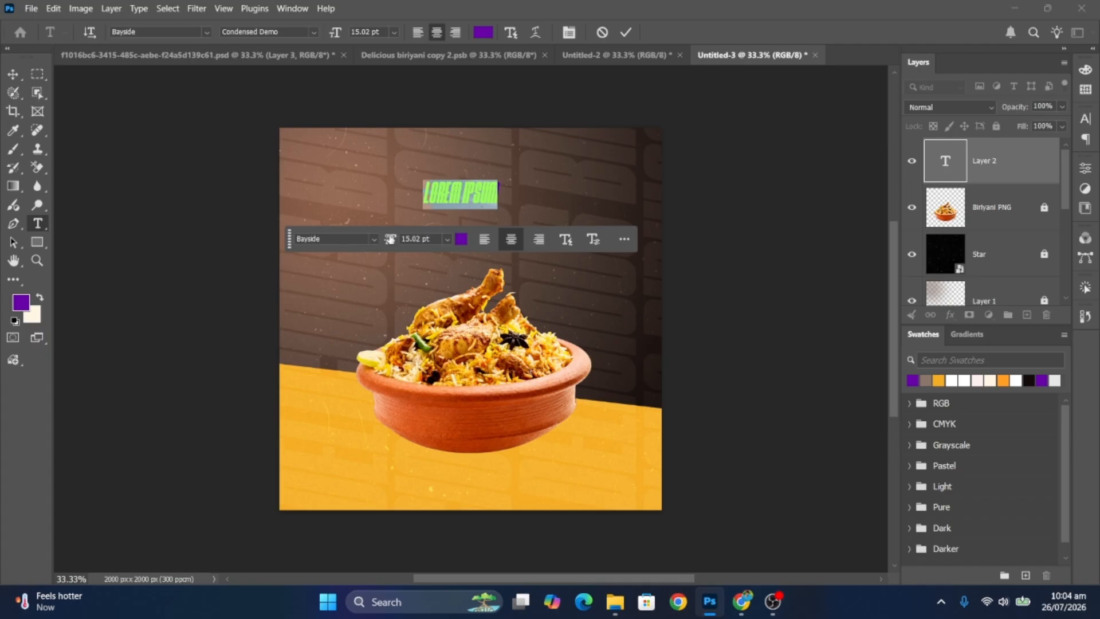
pyautogui.moveTo(389, 239); pyautogui.dragTo(407, 239)
pyautogui.click(594, 240)
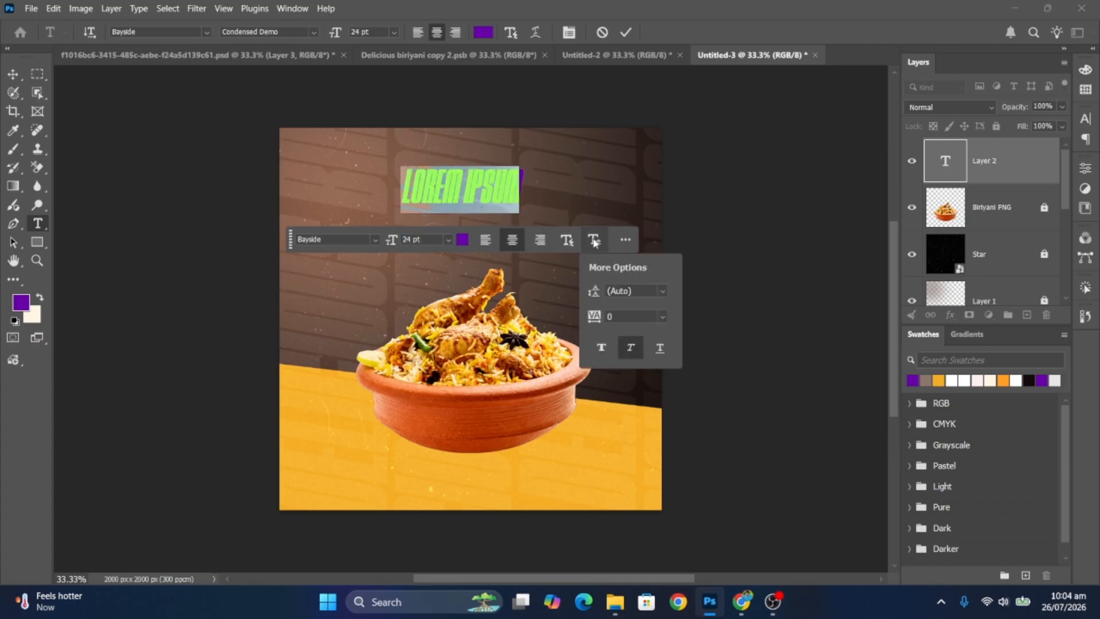
pyautogui.click(596, 239)
pyautogui.write('BIRIYANI')
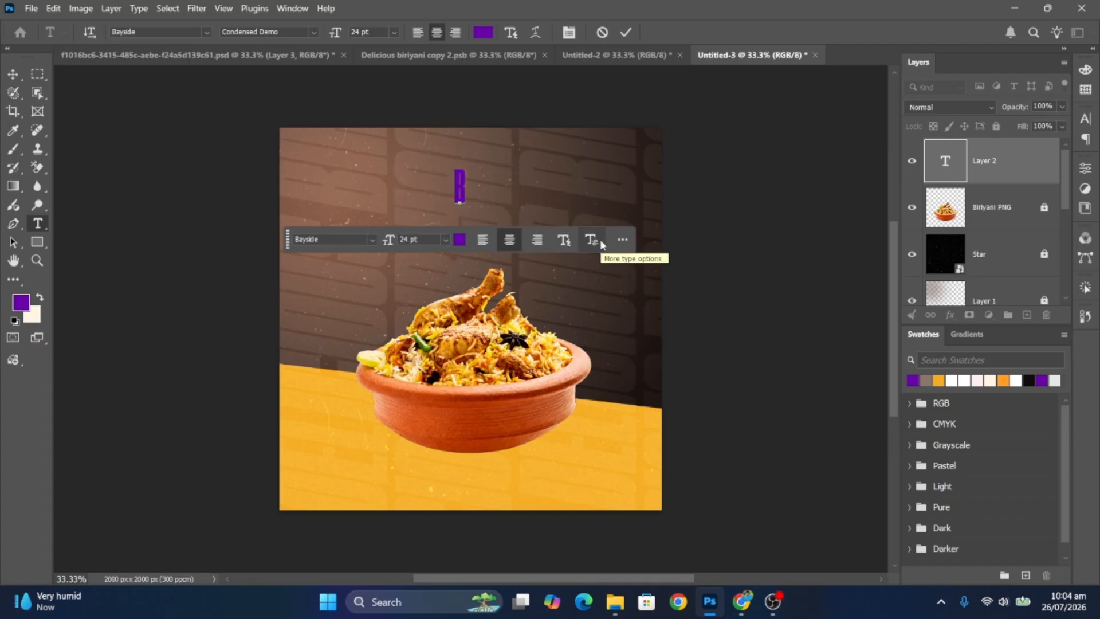
pyautogui.hotkey('ctrl', 'Return')
# - Make BIRIYANI white, enlarge it about 263%, centre it and move it behind the bowl layer
pyautogui.press('v')
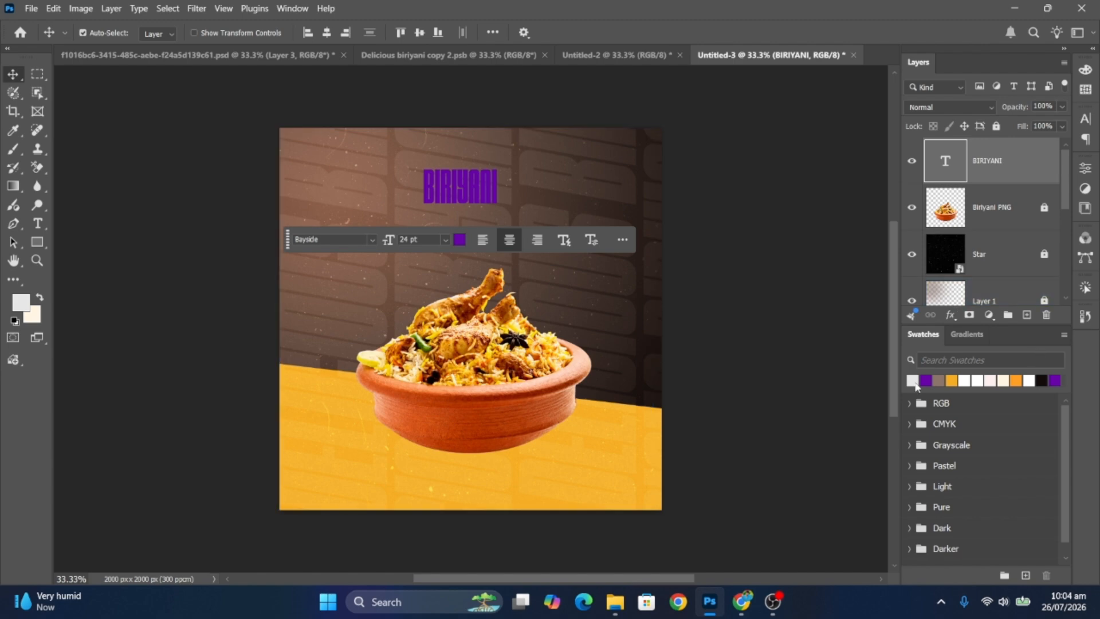
pyautogui.click(913, 380)
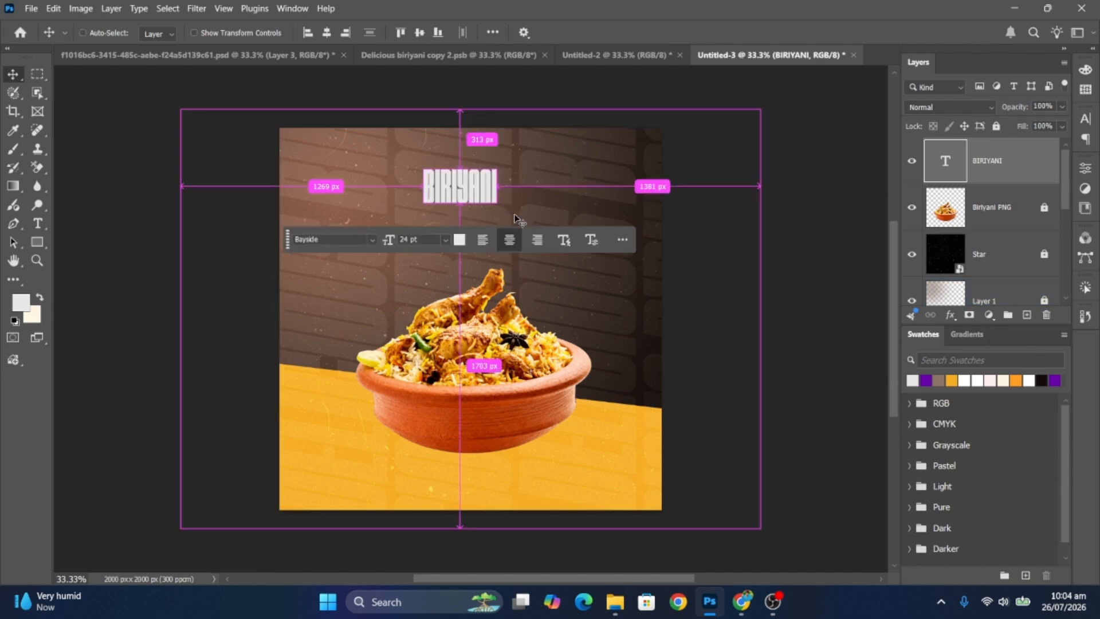
pyautogui.hotkey('ctrl', 't')
pyautogui.moveTo(497, 204); pyautogui.dragTo(554, 256)
pyautogui.moveTo(509, 213); pyautogui.dragTo(518, 250)
pyautogui.press('Return')
pyautogui.moveTo(1017, 165); pyautogui.dragTo(1011, 213)
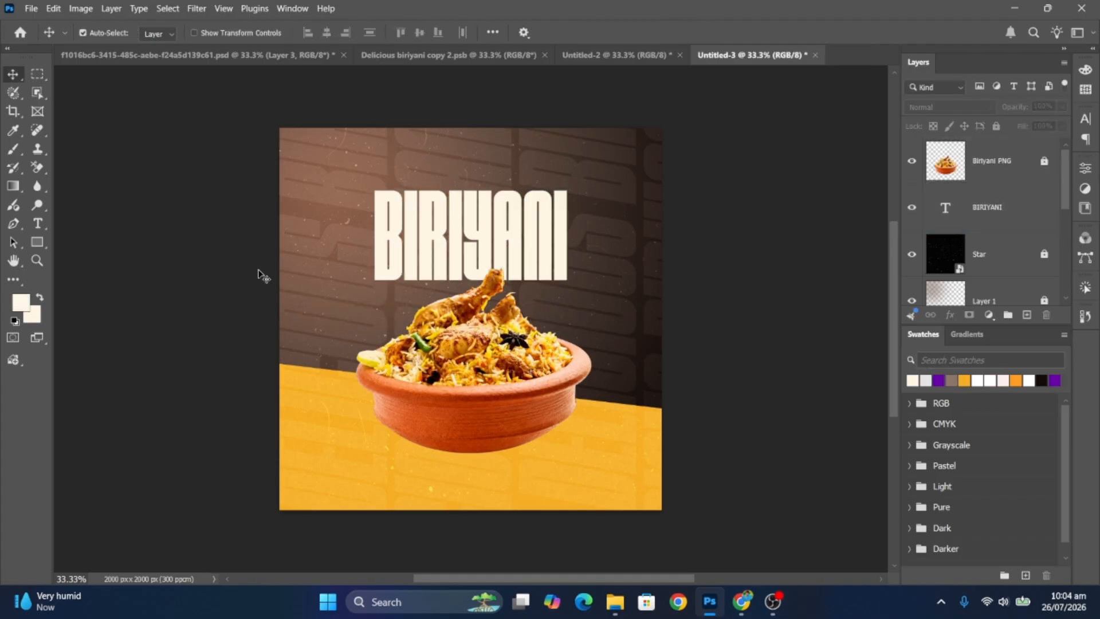
# - Type 'Special Testy' in the Roselinda Alyamore script font near the poster top
pyautogui.click(45, 226)
pyautogui.click(466, 166)
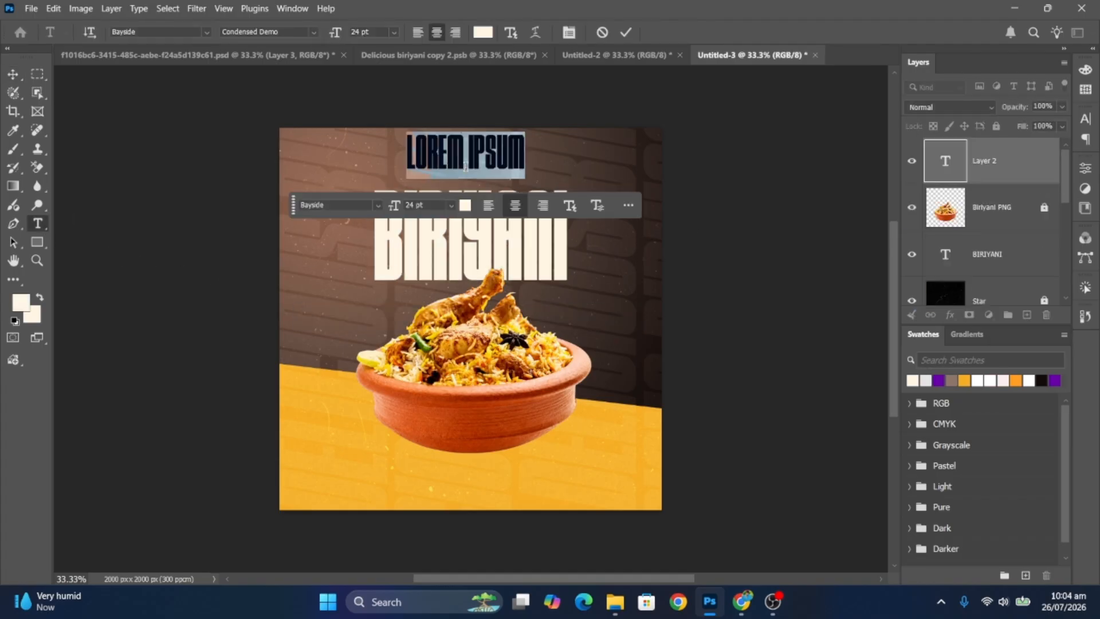
pyautogui.click(208, 32)
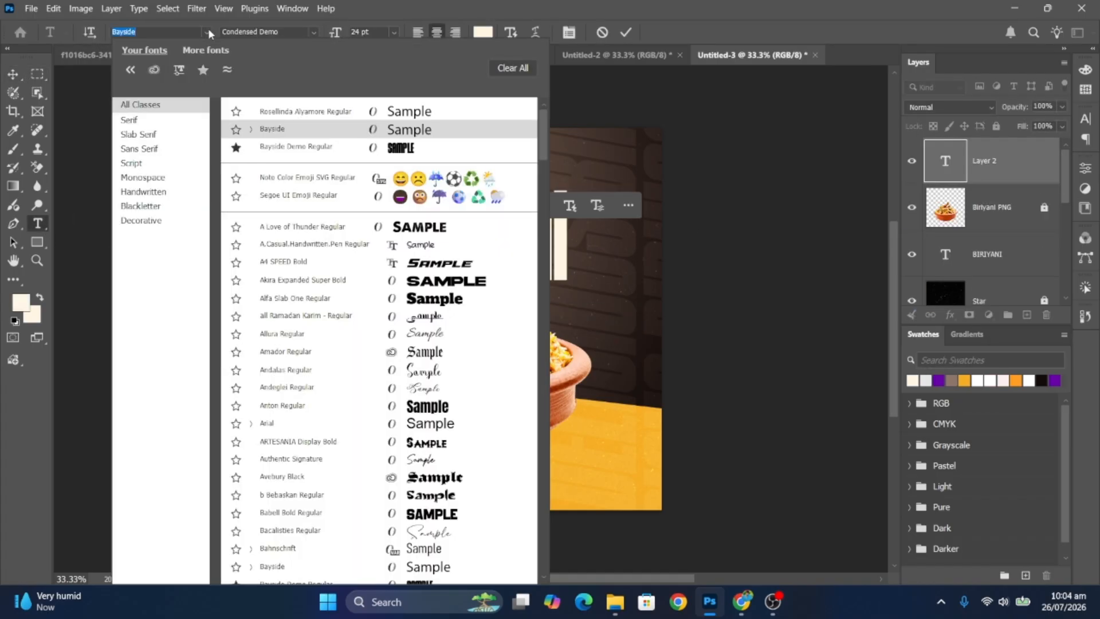
pyautogui.click(284, 107)
pyautogui.write('Special Testy')
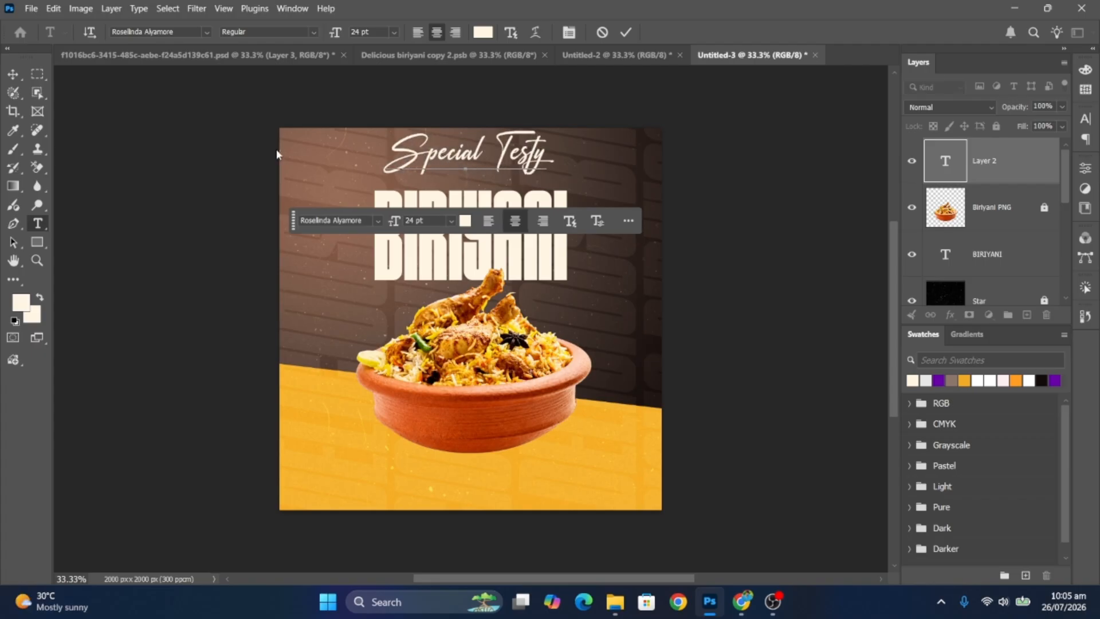
pyautogui.click(13, 74)
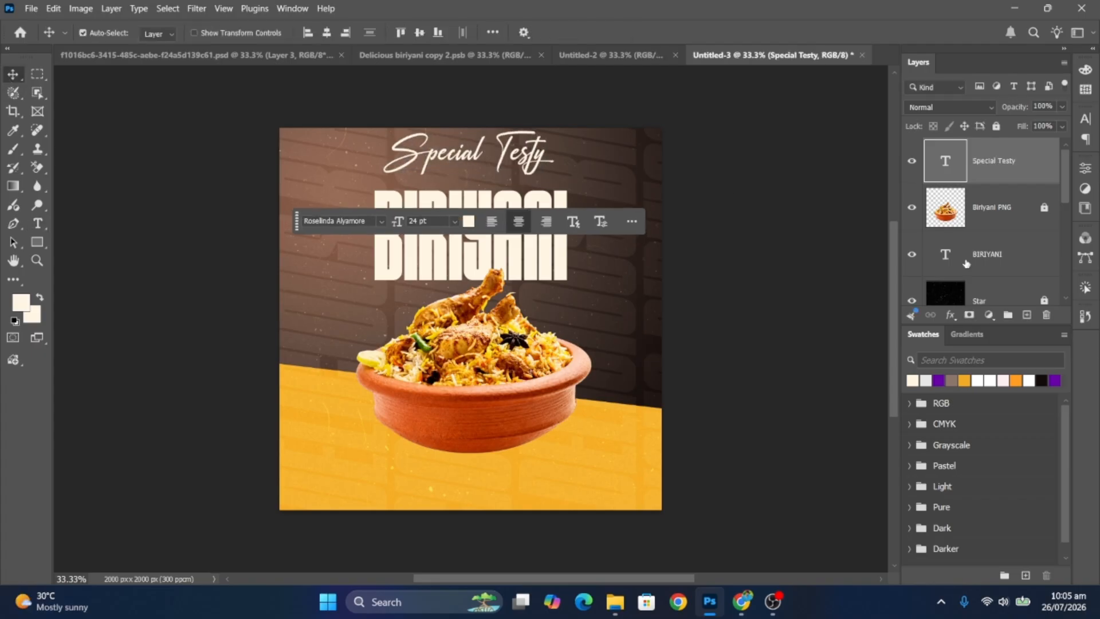
# - Colour 'Special Testy' orange and move it down over the top of the BIRIYANI headline
pyautogui.click(1017, 381)
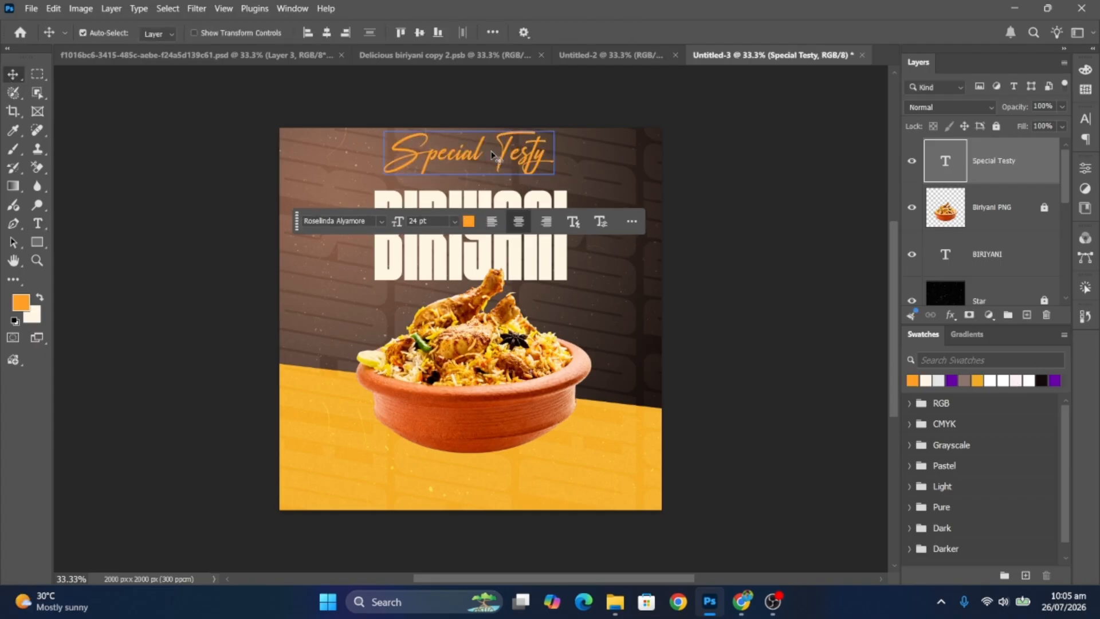
pyautogui.moveTo(490, 160); pyautogui.dragTo(494, 191)
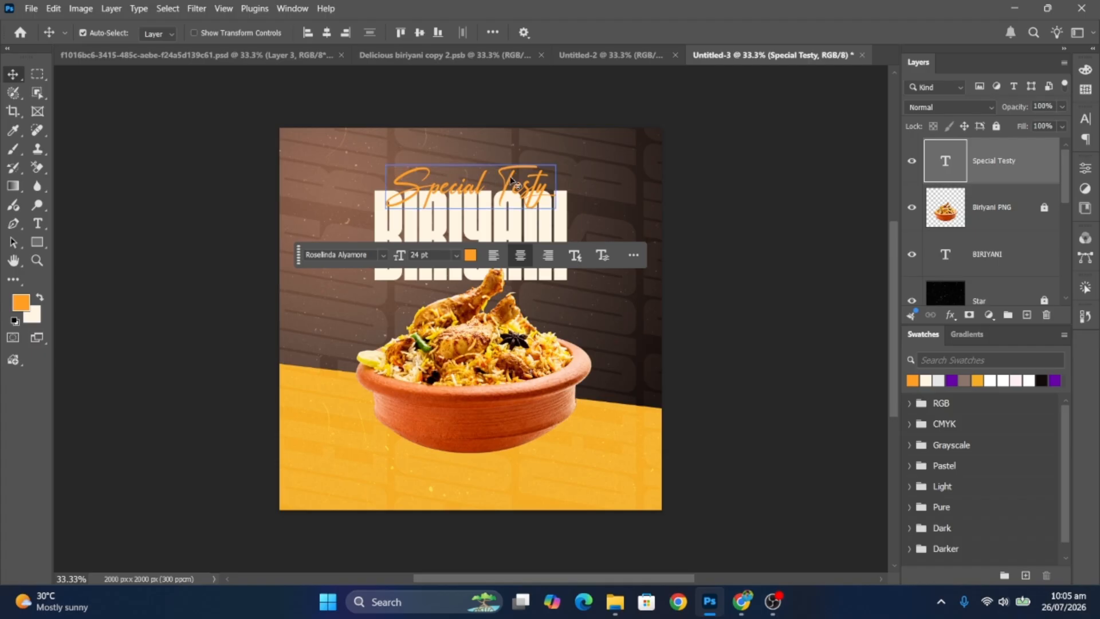
pyautogui.hotkey('shift', 'Up')
pyautogui.hotkey('shift', 'Up')
pyautogui.hotkey('shift', 'Up')
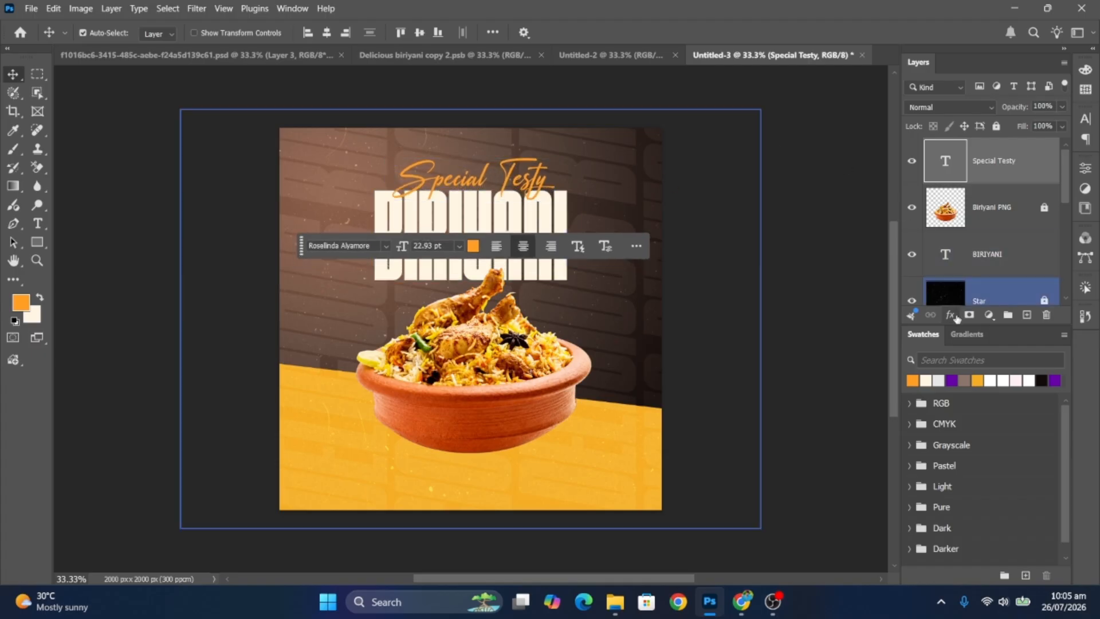
# - Give the Special Testy layer a black drop shadow with 10 px distance
pyautogui.click(950, 314)
pyautogui.click(985, 460)
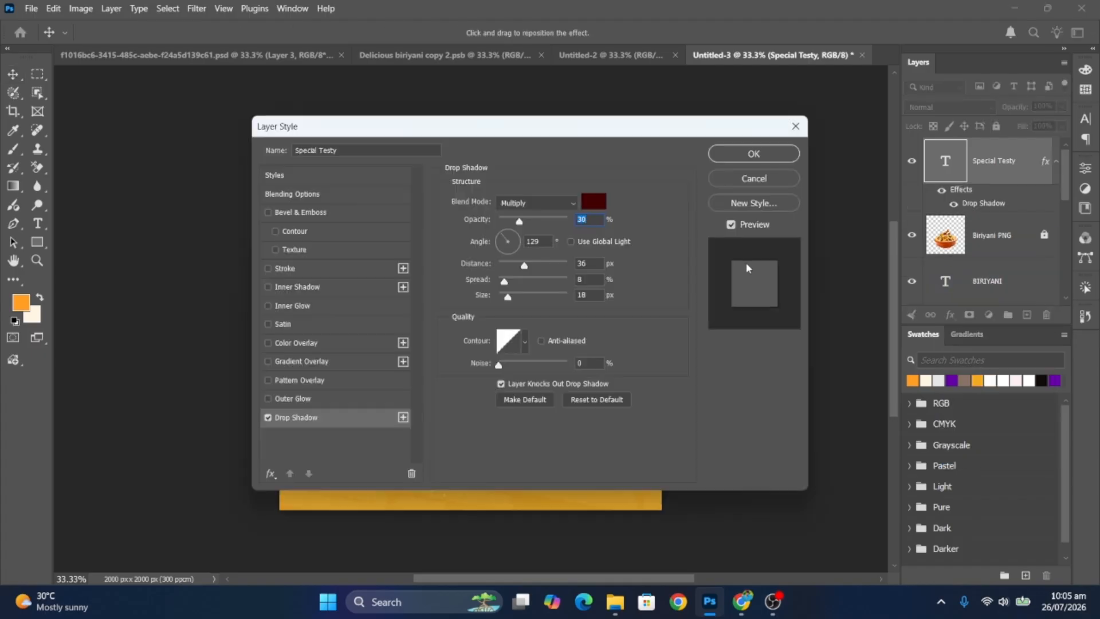
pyautogui.click(591, 205)
pyautogui.moveTo(494, 258); pyautogui.dragTo(516, 442)
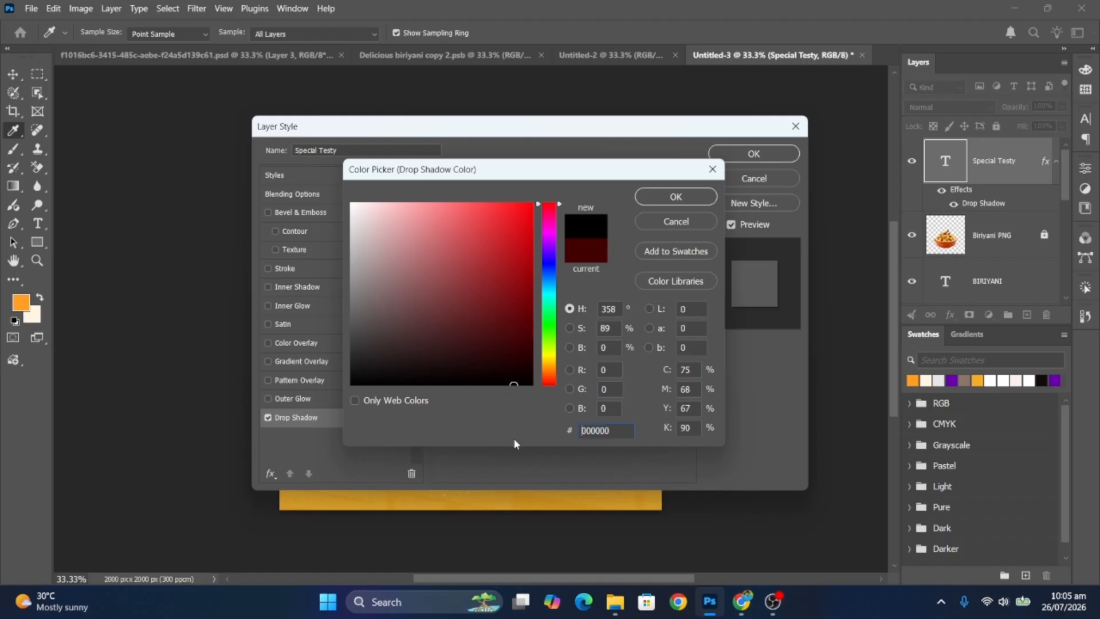
pyautogui.click(699, 199)
pyautogui.write('1')
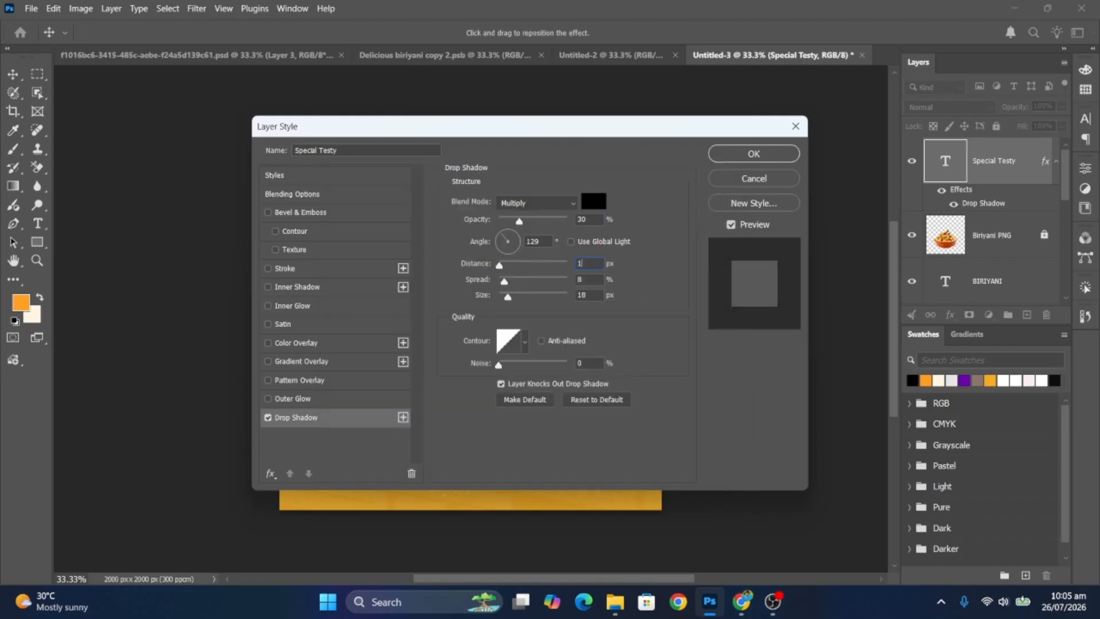
pyautogui.write('0')
pyautogui.click(744, 154)
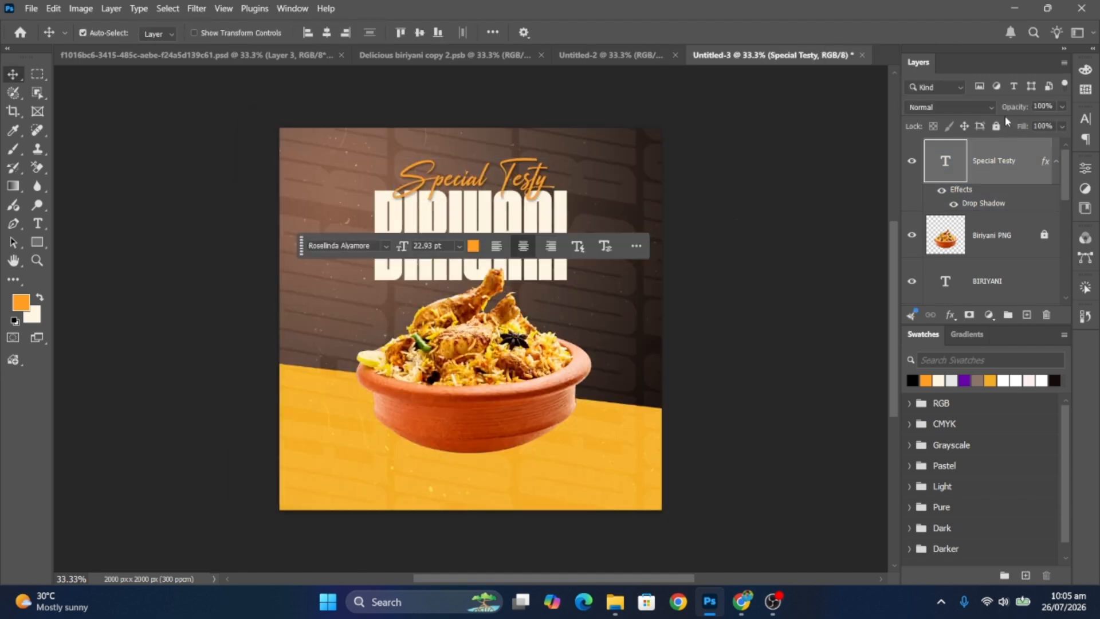
# - Lock the BIRIYANI title layer with Lock All
pyautogui.click(1009, 282)
pyautogui.click(996, 126)
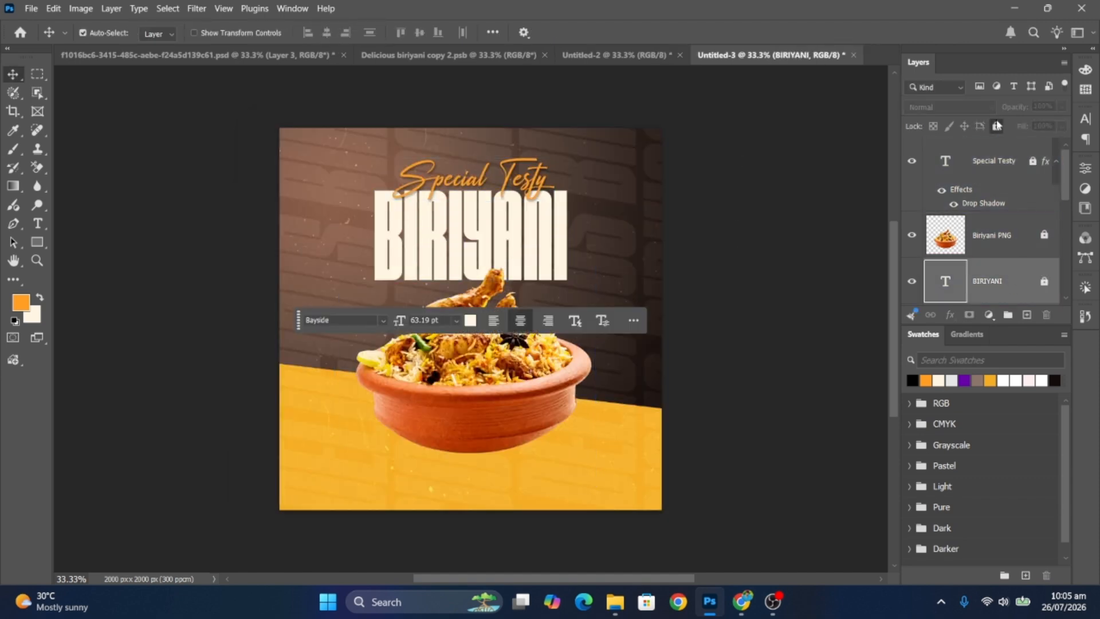
pyautogui.click(807, 231)
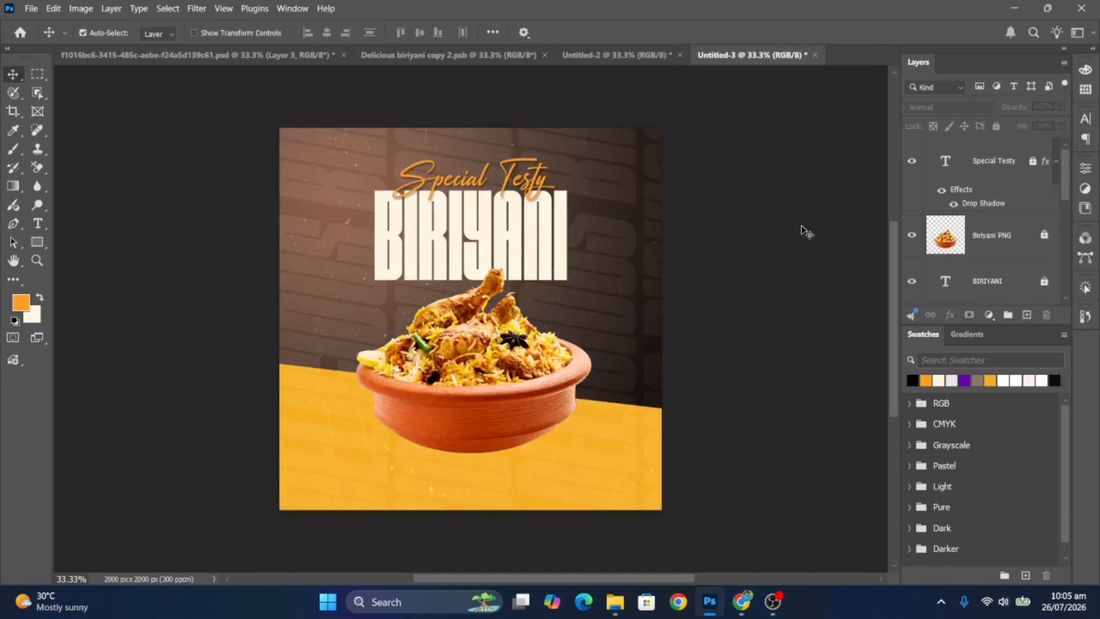
# - Draw an ellipse left of the bowl, fill it cream, and scale it to about 82%
pyautogui.click(43, 240)
pyautogui.click(80, 256)
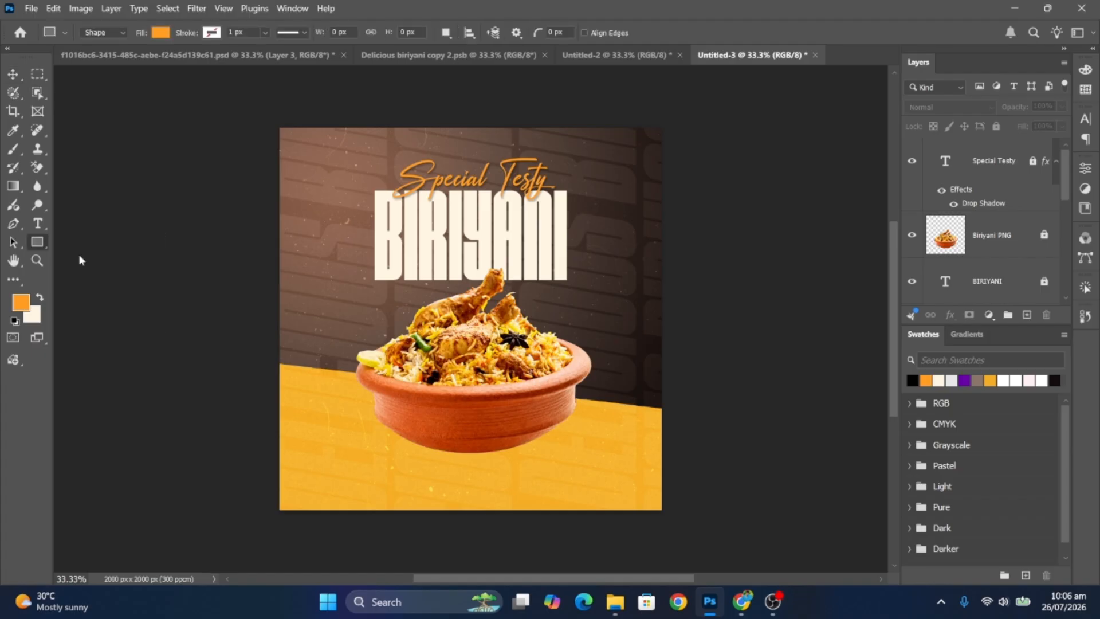
pyautogui.moveTo(340, 283); pyautogui.dragTo(410, 351)
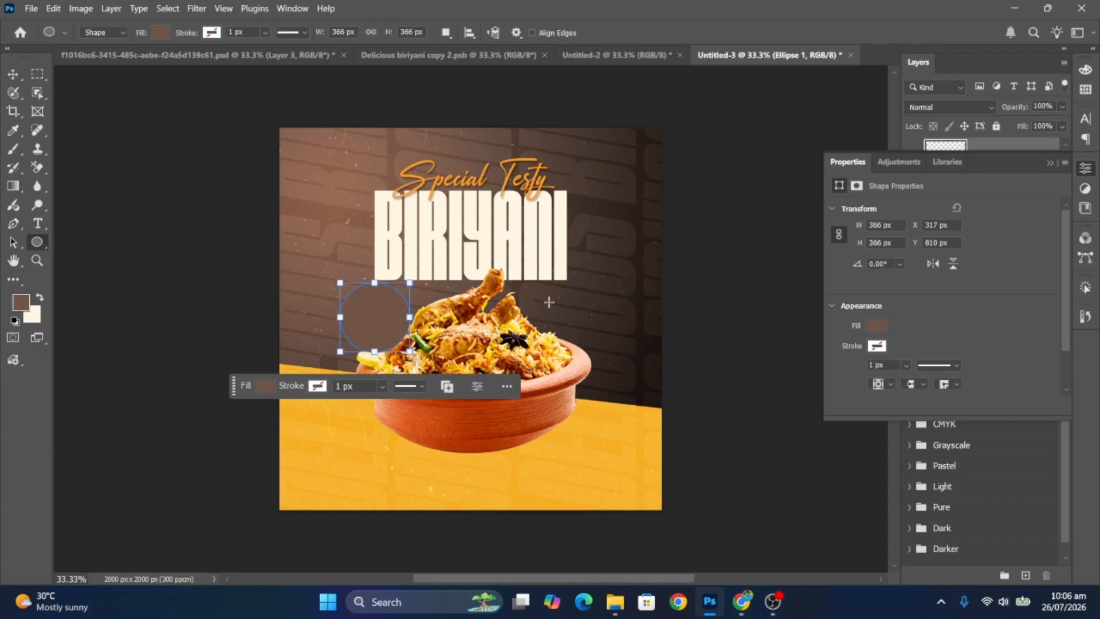
pyautogui.click(1050, 164)
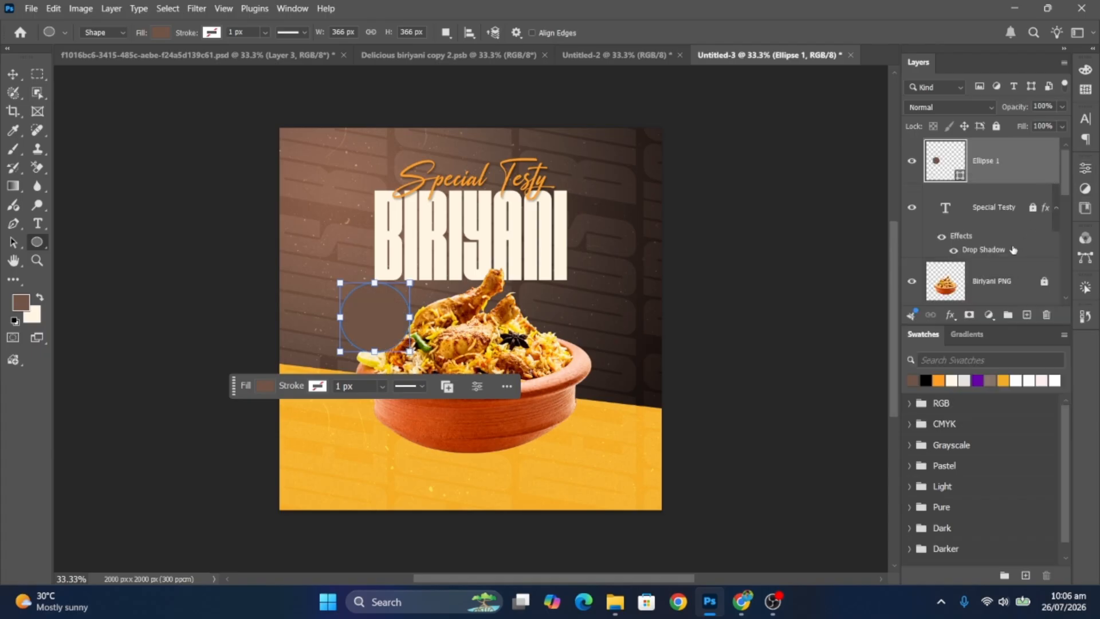
pyautogui.click(964, 379)
pyautogui.hotkey('ctrl', 't')
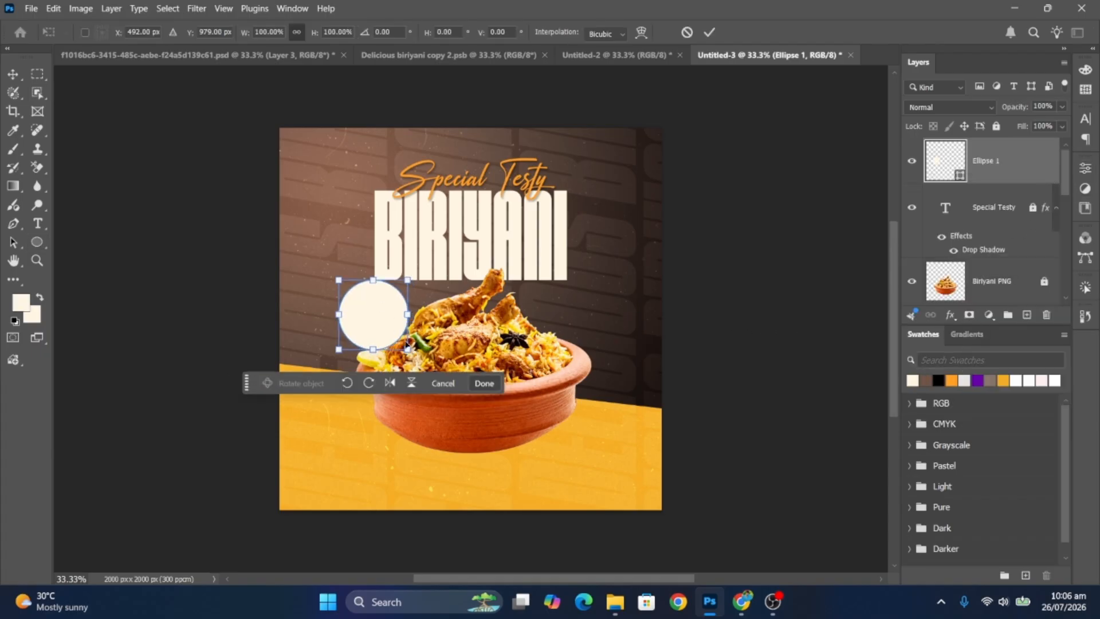
pyautogui.moveTo(407, 344); pyautogui.dragTo(401, 342)
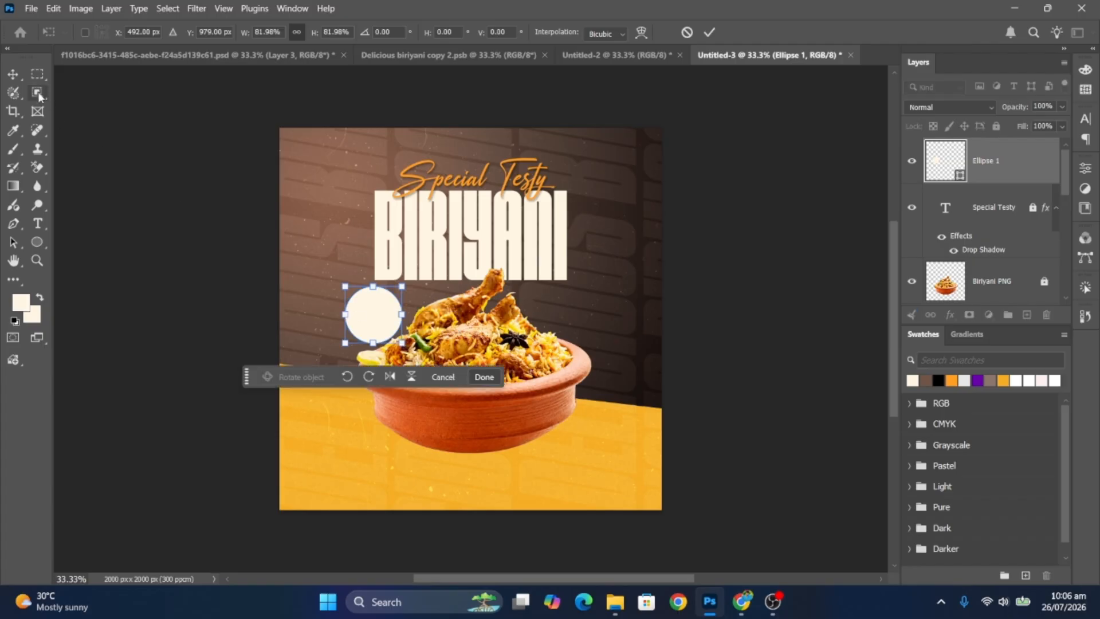
pyautogui.press('Return')
pyautogui.click(66, 249)
# - Add orange 4 pt 'FREE' text centred inside the cream circle
pyautogui.click(37, 223)
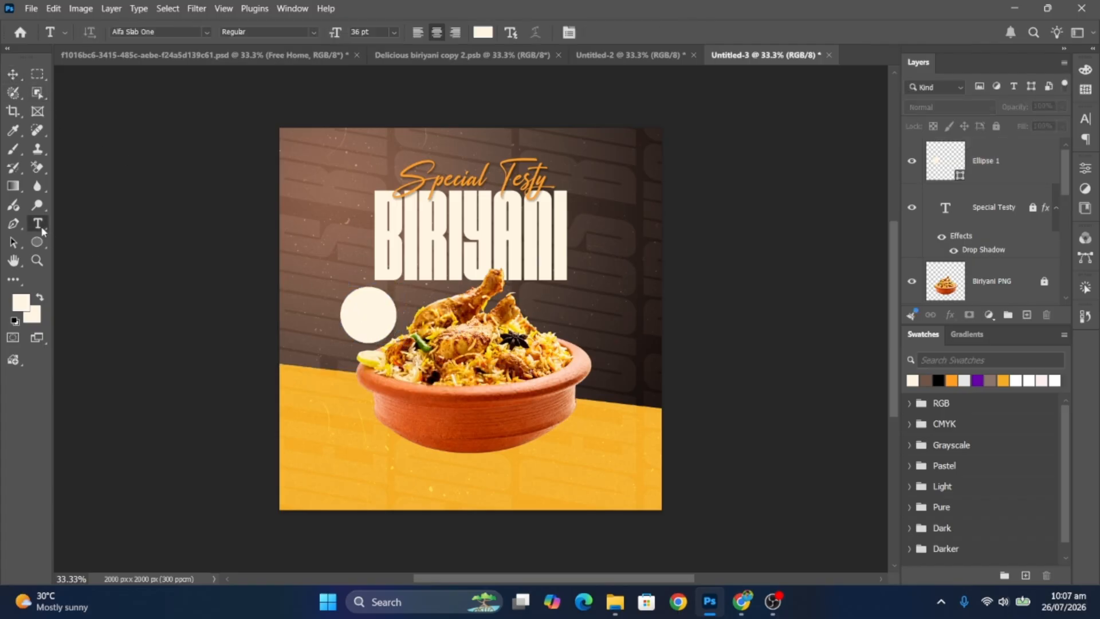
pyautogui.scroll(5, 369, 310)
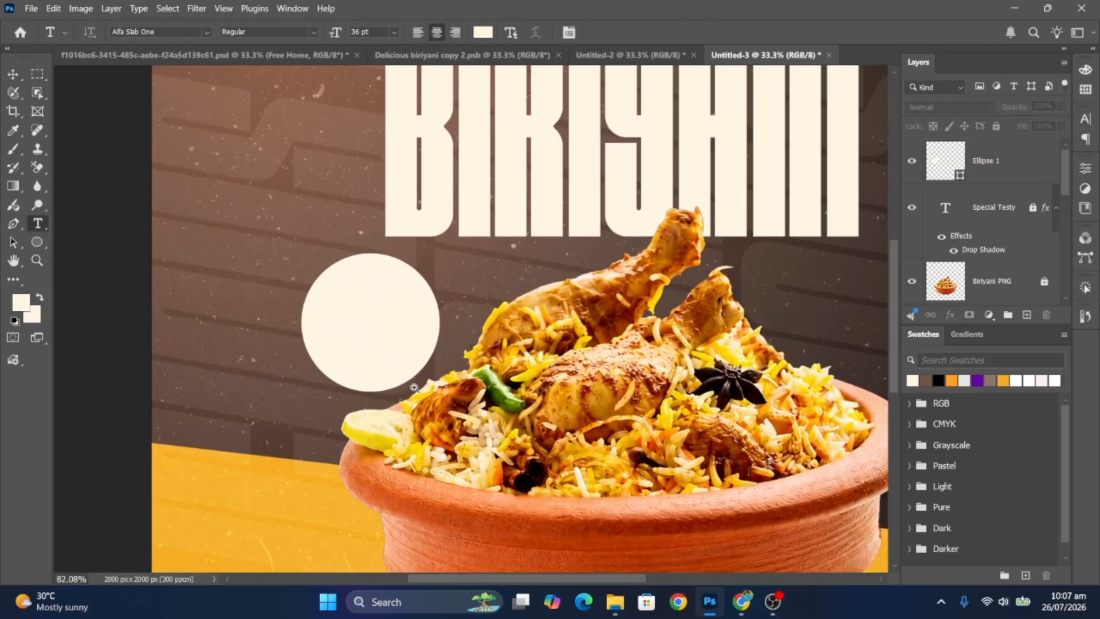
pyautogui.click(354, 303)
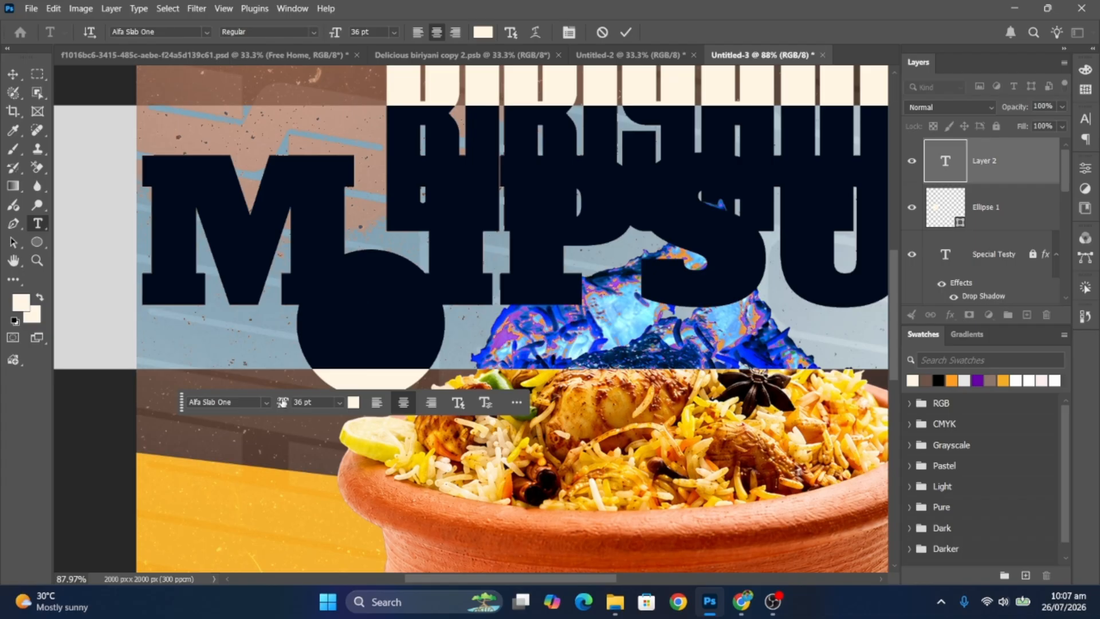
pyautogui.moveTo(283, 402); pyautogui.dragTo(264, 404)
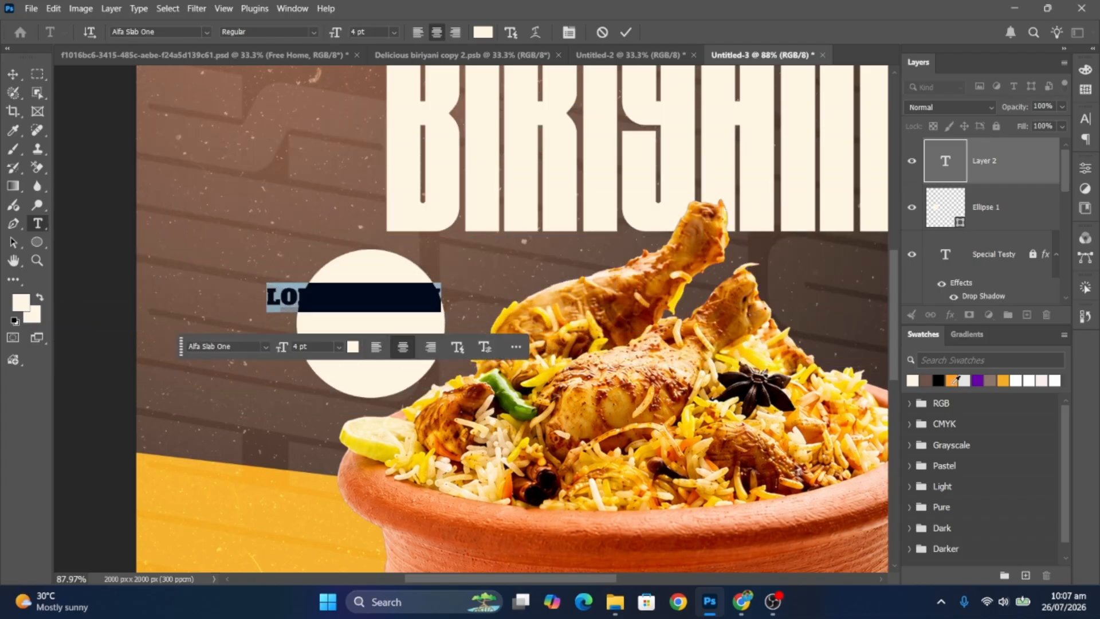
pyautogui.click(953, 380)
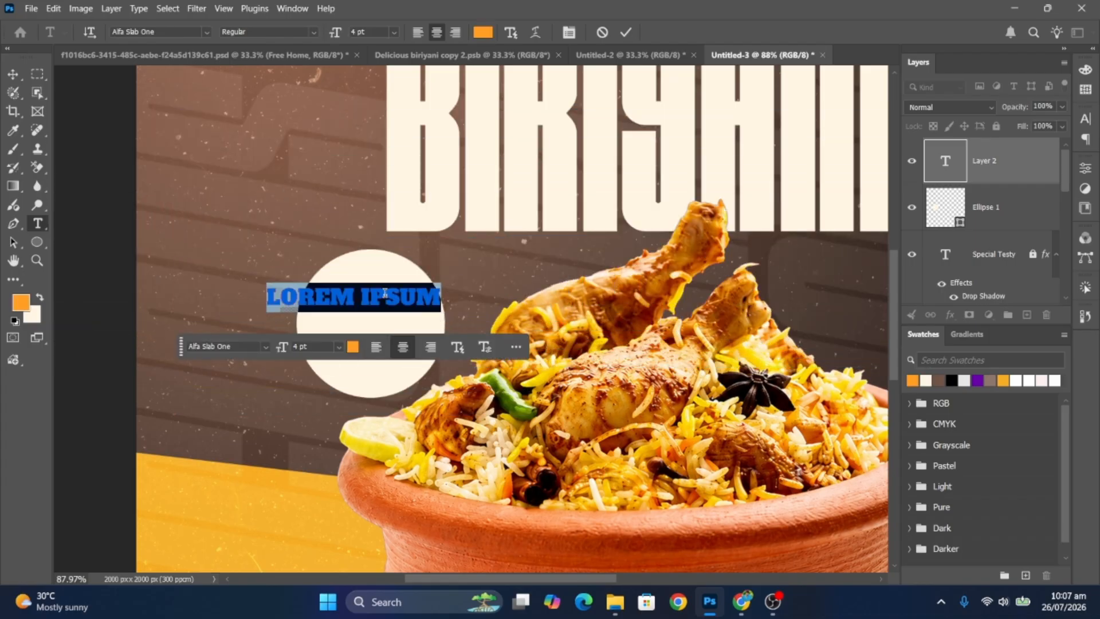
pyautogui.write('FREE')
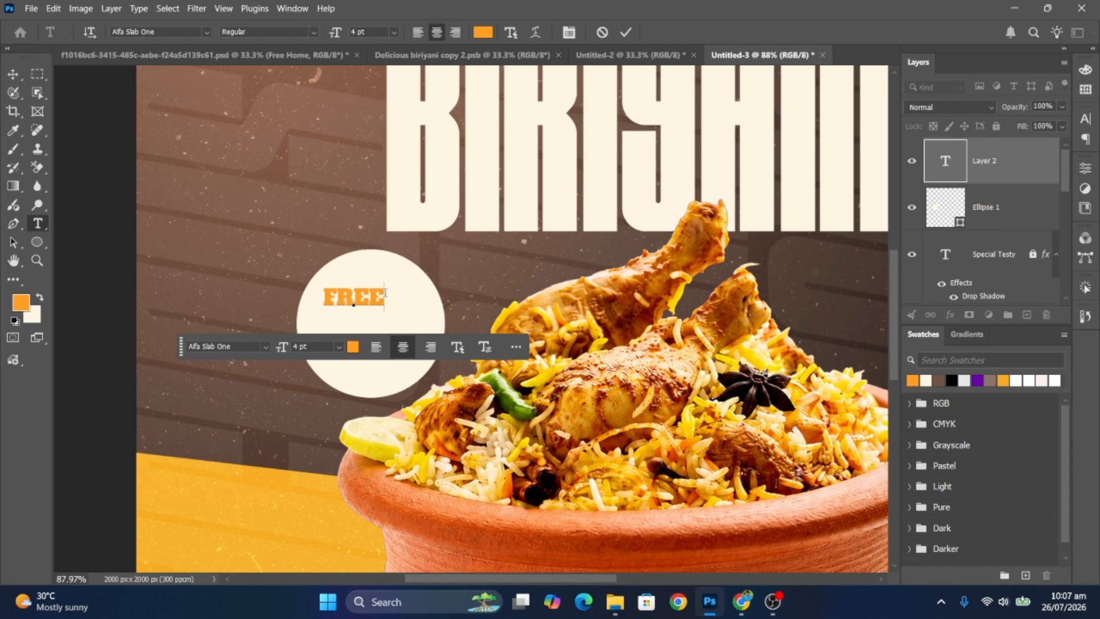
pyautogui.click(12, 74)
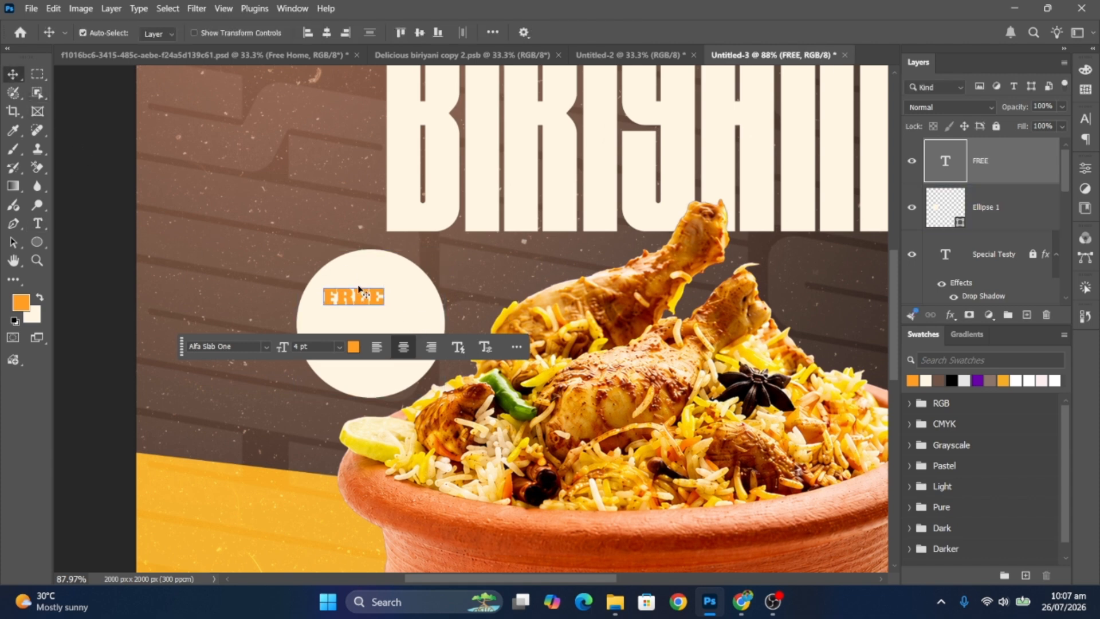
pyautogui.moveTo(362, 297); pyautogui.dragTo(373, 351)
pyautogui.hotkey('ctrl', 't')
pyautogui.press('Return')
# - Retype the duplicated line as black 'HOME' beneath FREE
pyautogui.doubleClick(372, 327)
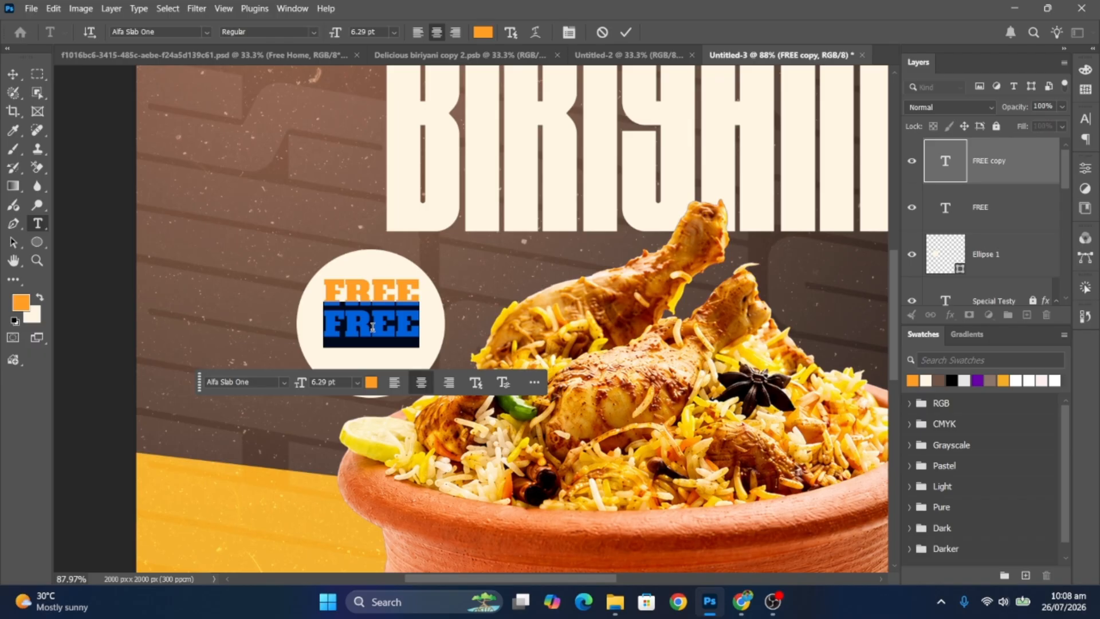
pyautogui.write('HOME')
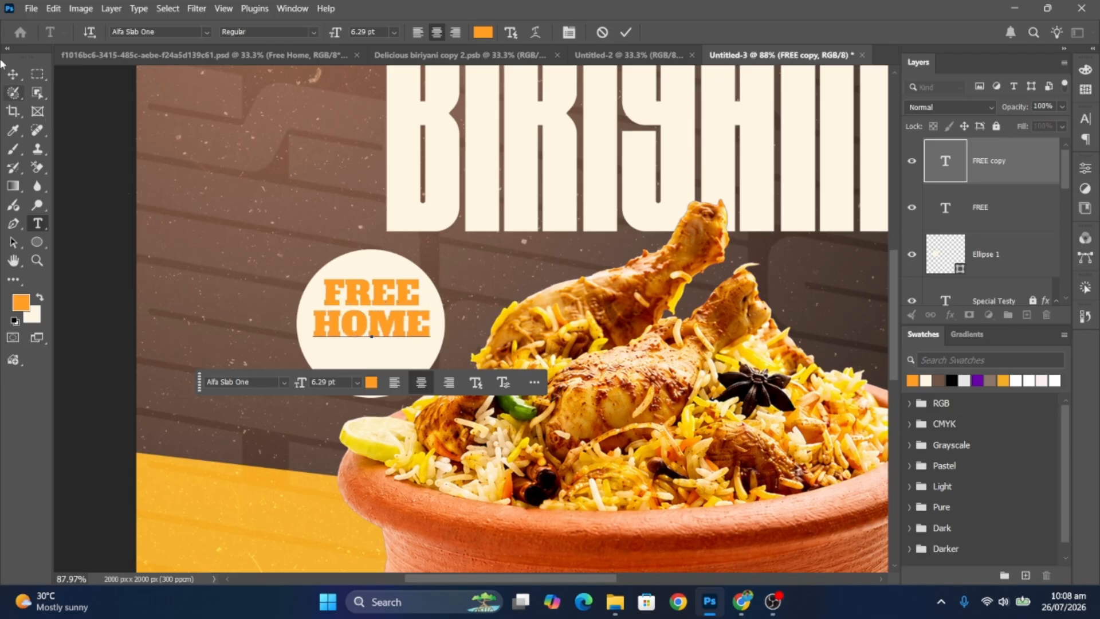
pyautogui.click(13, 74)
pyautogui.click(914, 382)
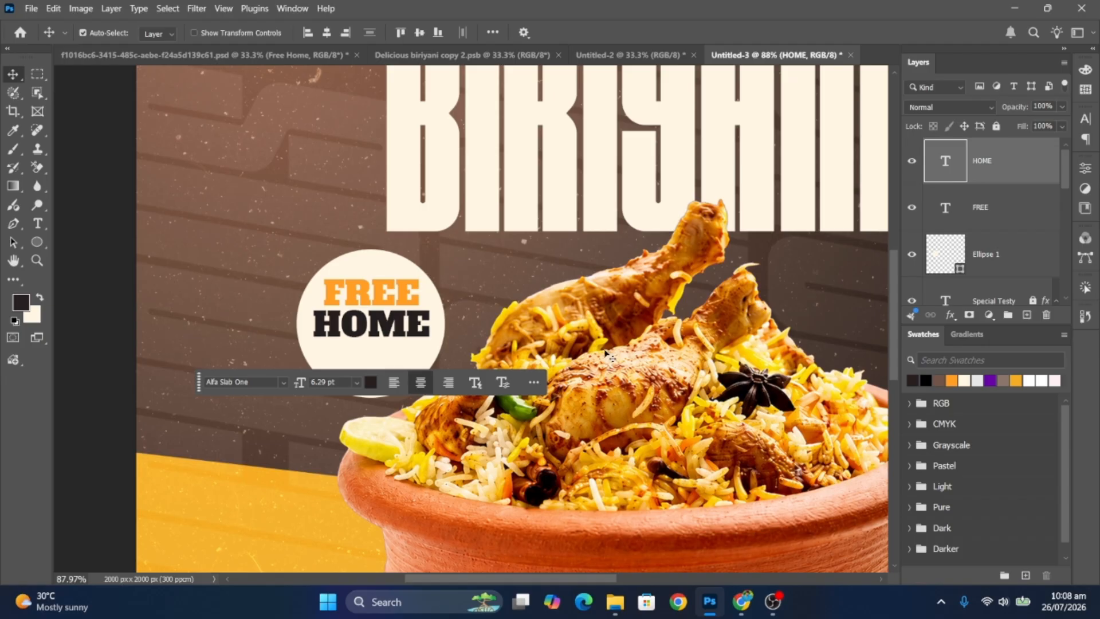
# - Copy FREE below HOME, retype it as orange 'DELIVERY', and shrink it to fit the circle
pyautogui.moveTo(381, 292); pyautogui.dragTo(380, 354)
pyautogui.doubleClick(378, 352)
pyautogui.write('DELIVERY')
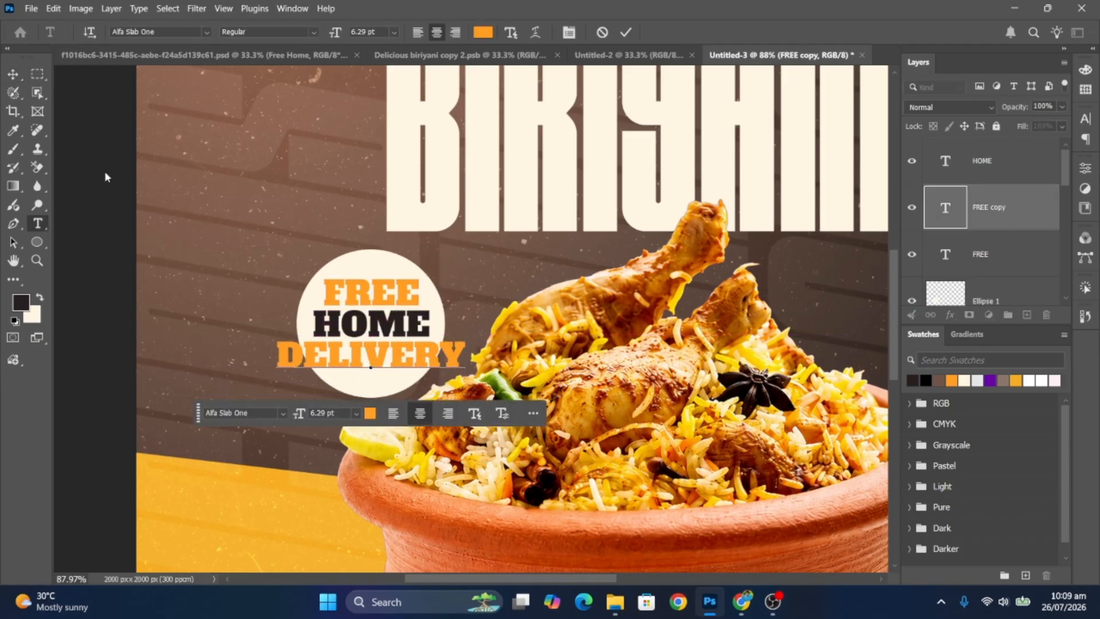
pyautogui.click(13, 74)
pyautogui.hotkey('ctrl', 't')
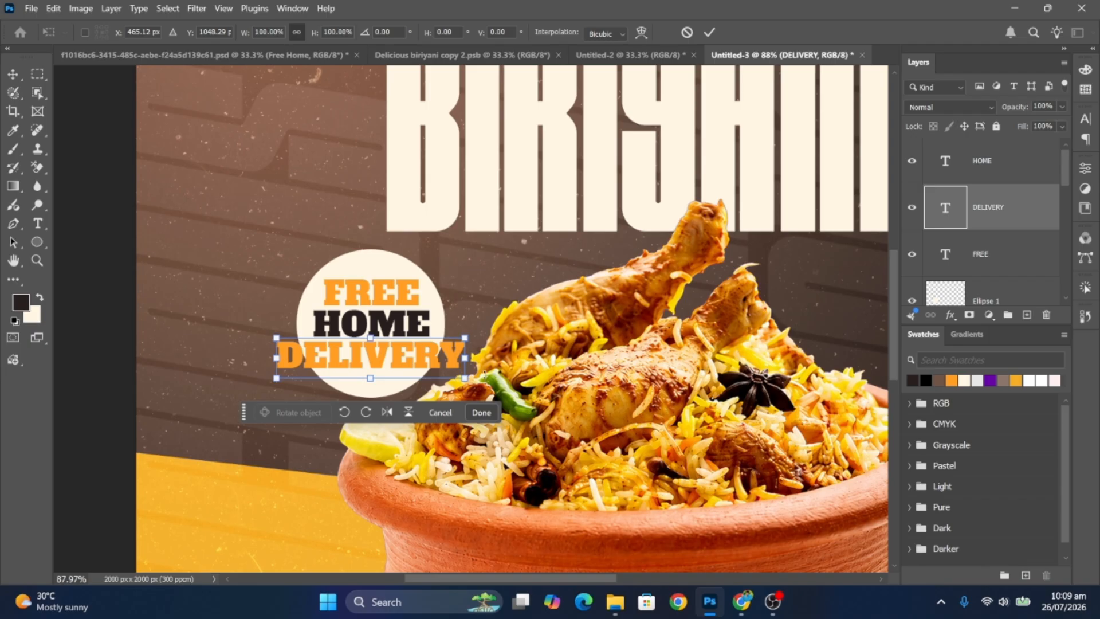
pyautogui.moveTo(465, 378); pyautogui.dragTo(424, 359)
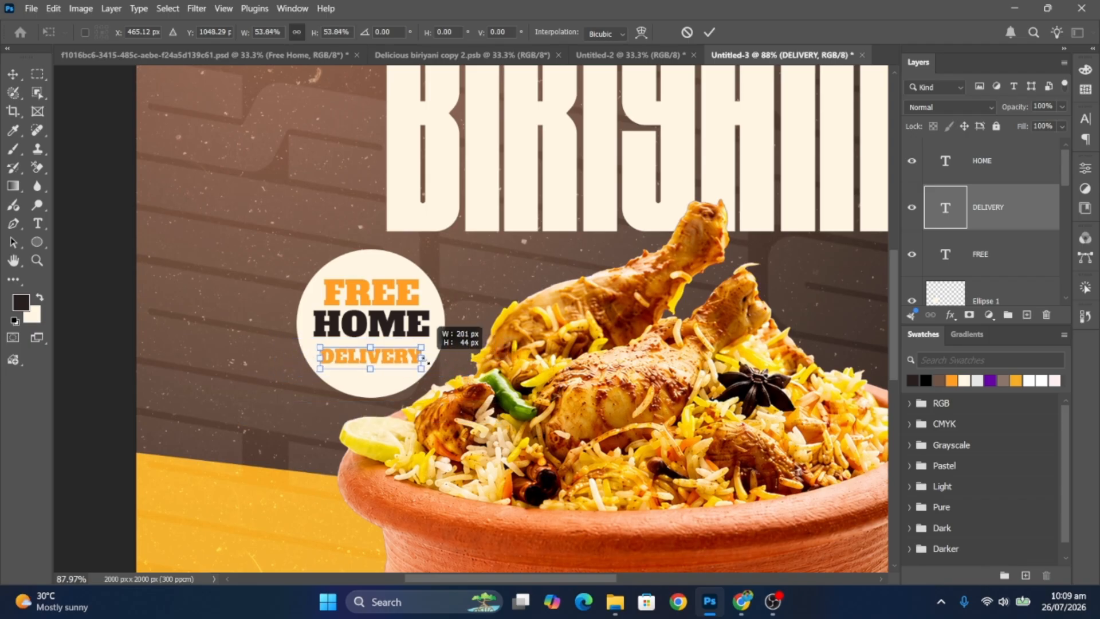
pyautogui.click(542, 372)
pyautogui.moveTo(541, 372); pyautogui.dragTo(417, 336)
# - Lock the circle layer and add a new Layer 2 placed above BIRIYANI
pyautogui.click(956, 295)
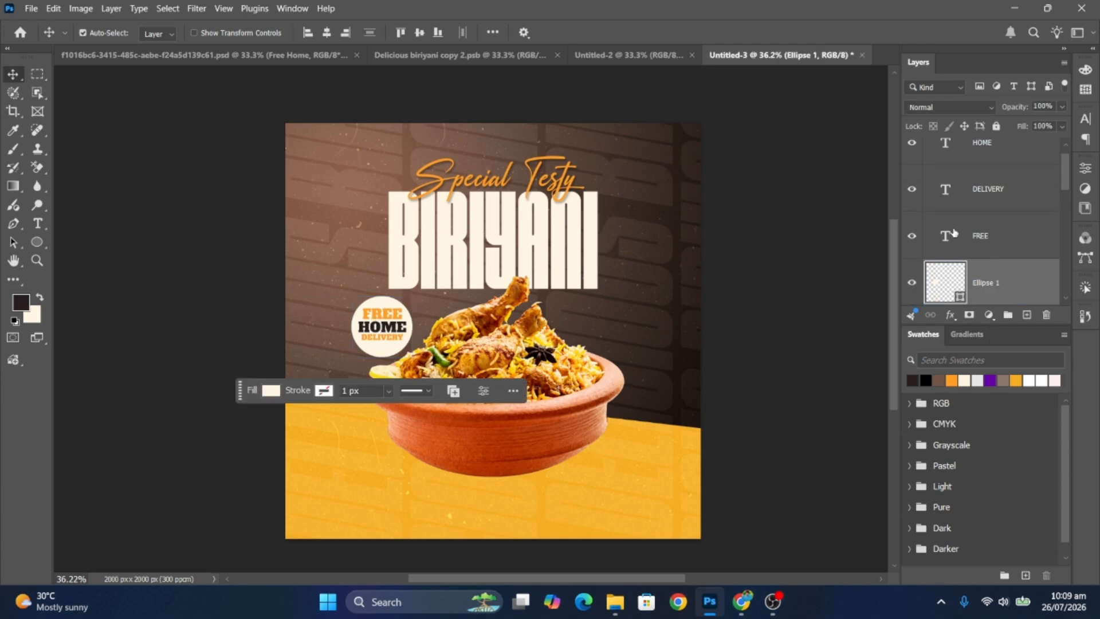
pyautogui.click(996, 126)
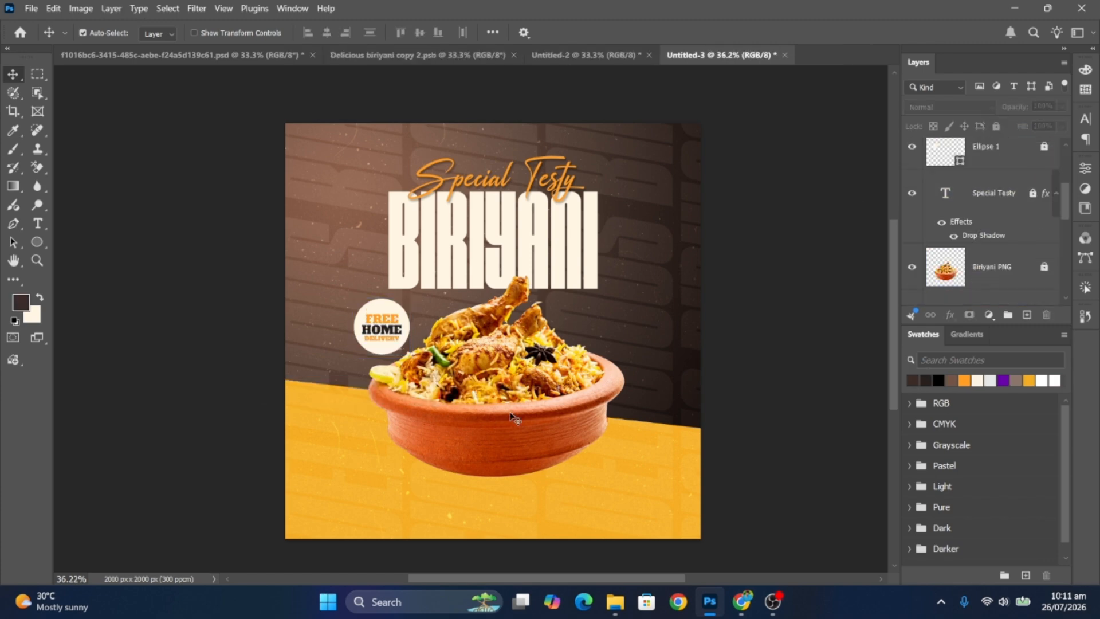
pyautogui.click(1035, 269)
pyautogui.click(1026, 315)
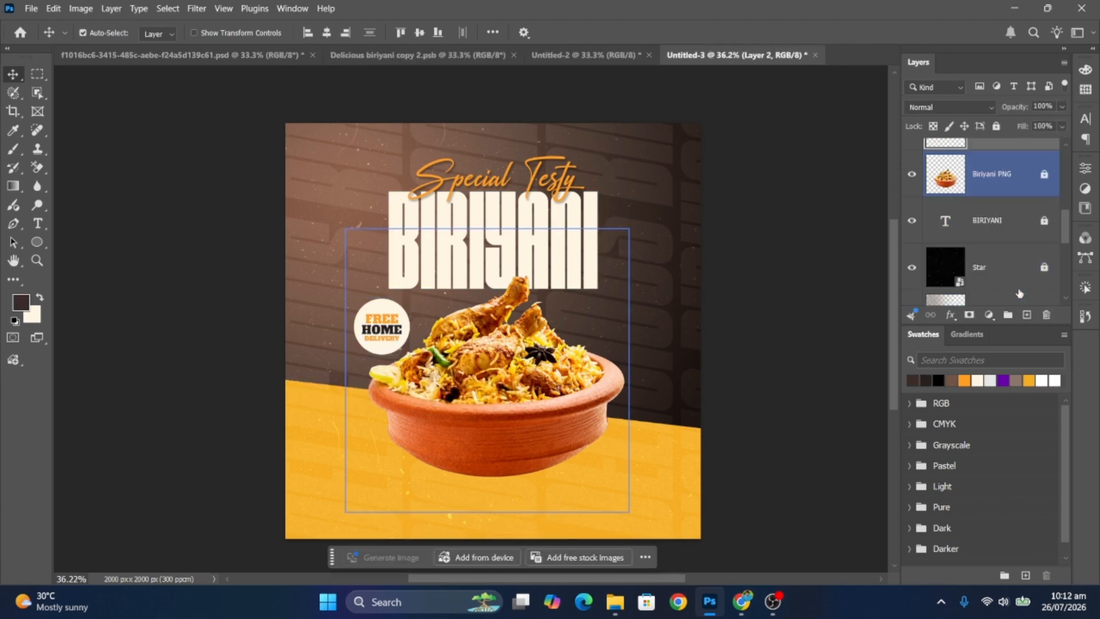
pyautogui.moveTo(1010, 147); pyautogui.dragTo(1009, 200)
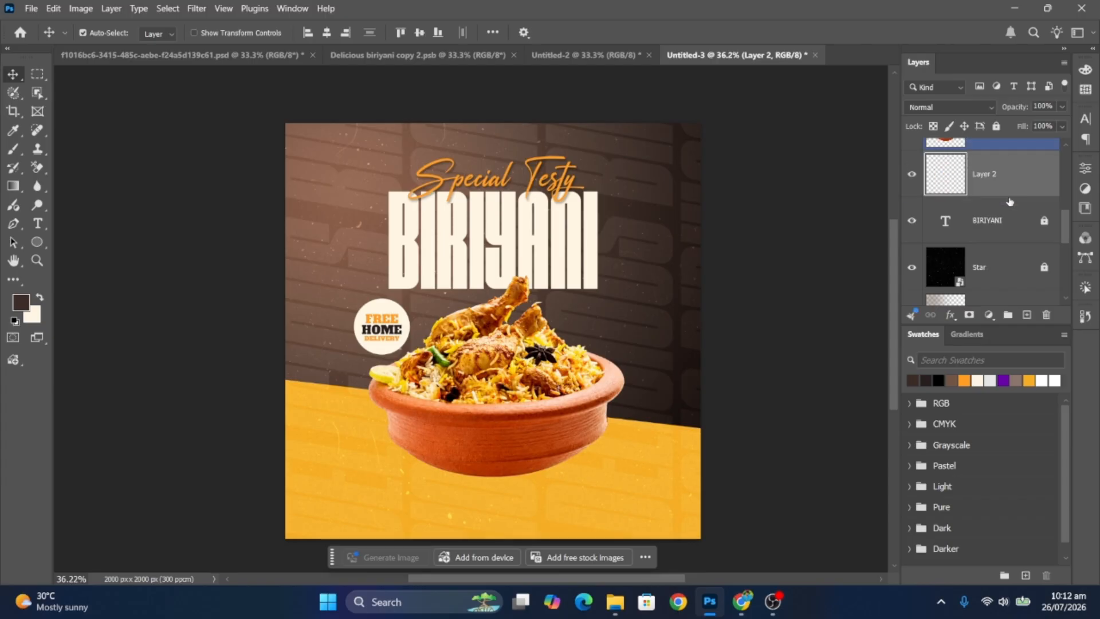
# - Paint a soft black 1000 px brush shadow beneath the bowl on Layer 2
pyautogui.click(13, 149)
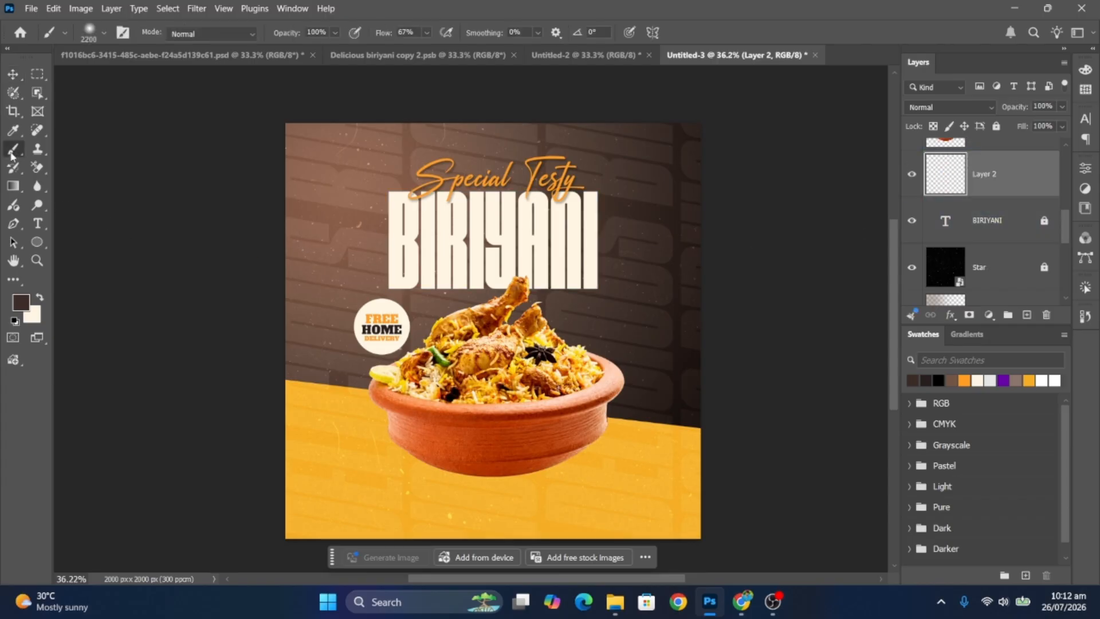
pyautogui.click(97, 31)
pyautogui.doubleClick(104, 167)
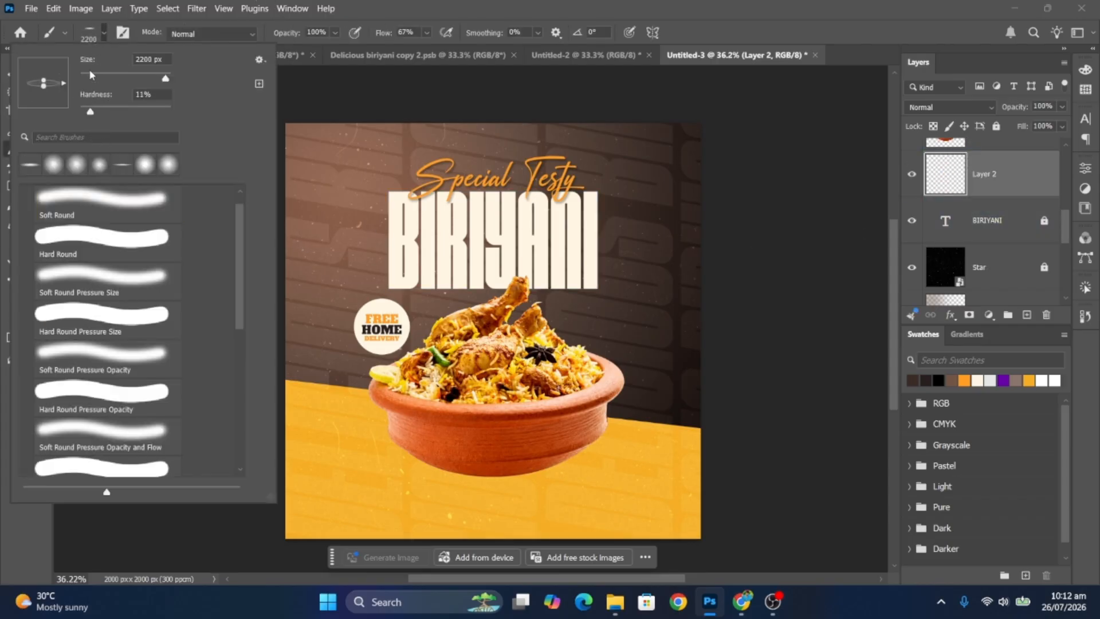
pyautogui.click(913, 379)
pyautogui.press('[')
pyautogui.press('[')
pyautogui.press('[')
pyautogui.press('[')
pyautogui.press('[')
pyautogui.press('[')
pyautogui.press('[')
pyautogui.press('[')
pyautogui.press('[')
pyautogui.press('[')
pyautogui.press('[')
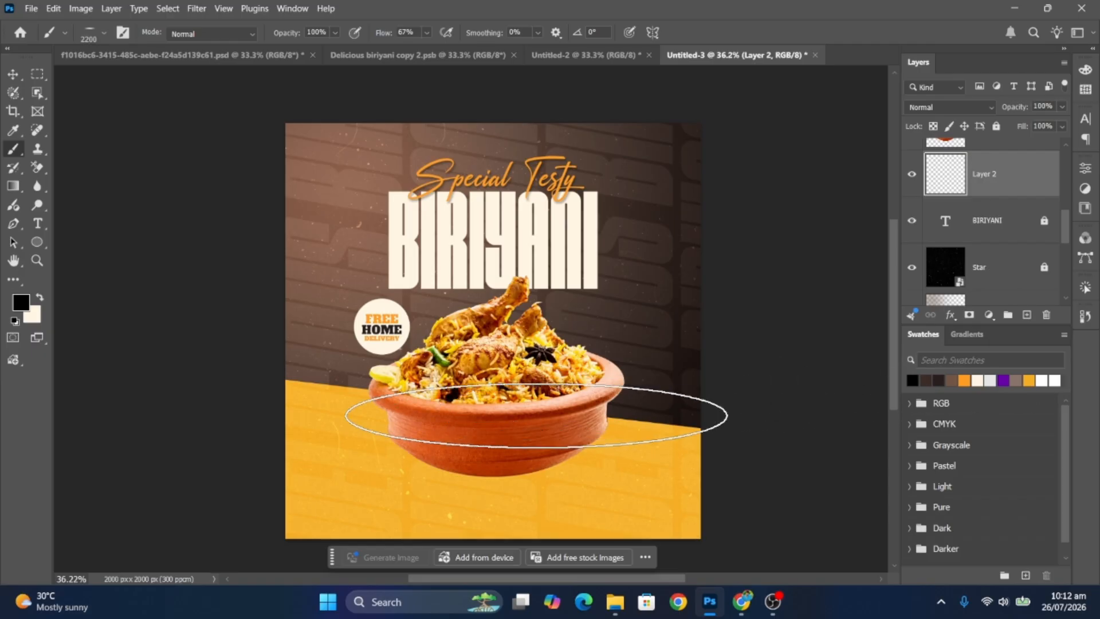
pyautogui.press('[')
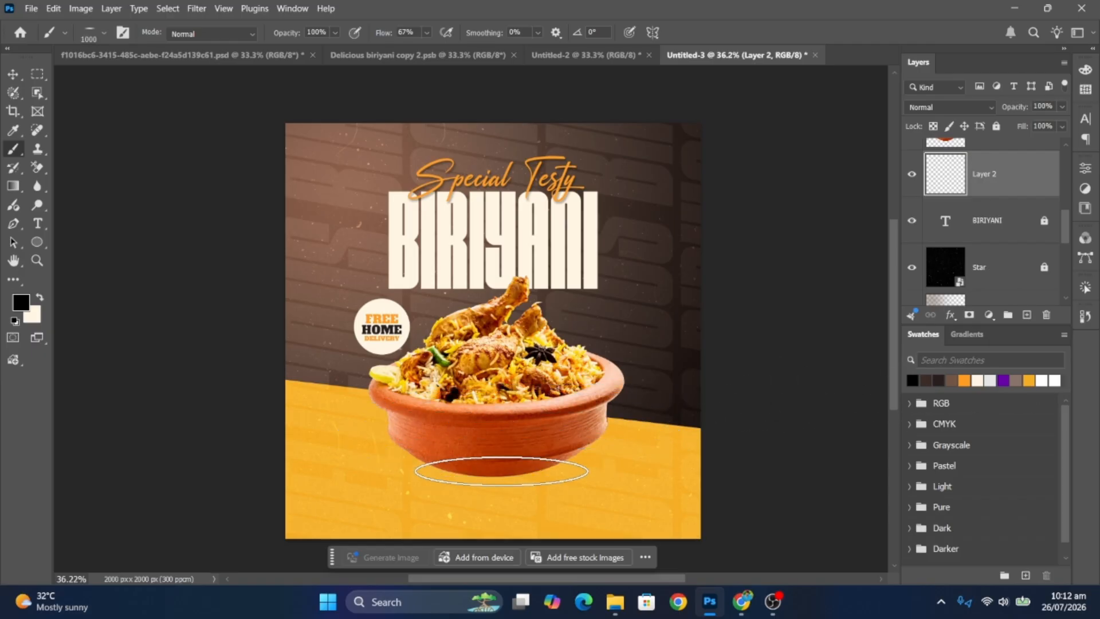
pyautogui.click(491, 473)
pyautogui.click(12, 77)
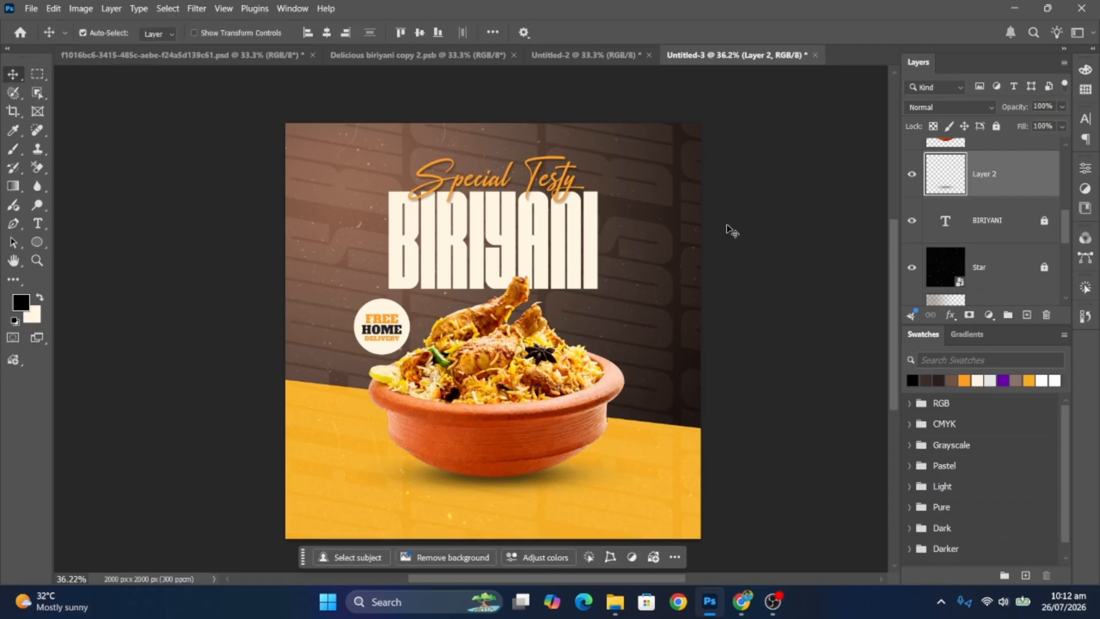
pyautogui.click(527, 285)
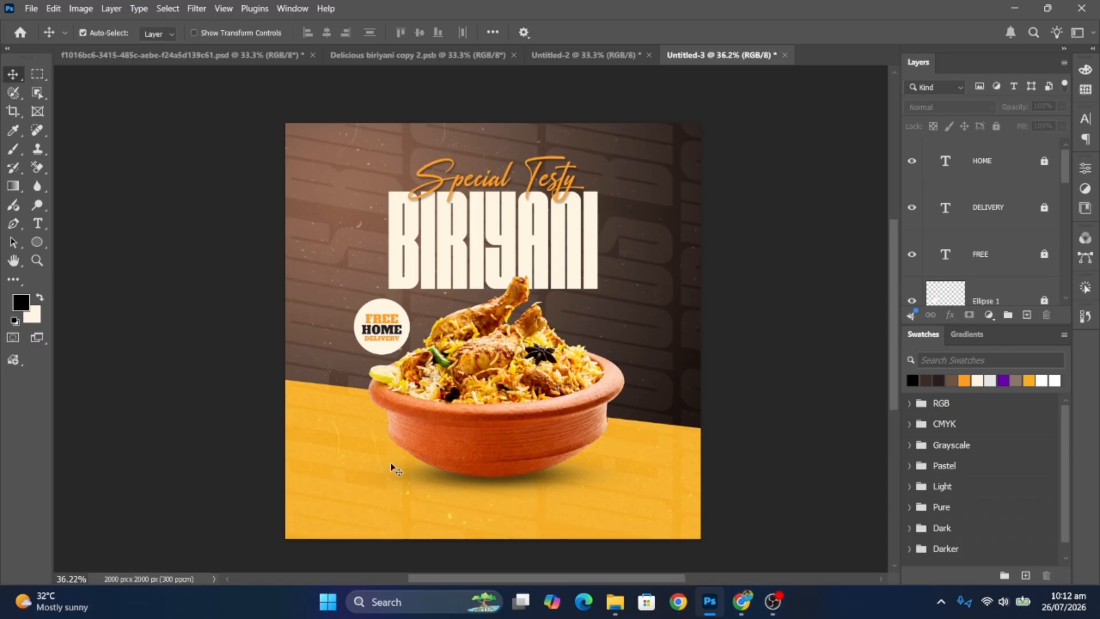
# - Create a 293 × 87 px rectangle on the yellow area below the bowl
pyautogui.moveTo(346, 503); pyautogui.dragTo(395, 479)
pyautogui.rightClick(37, 243)
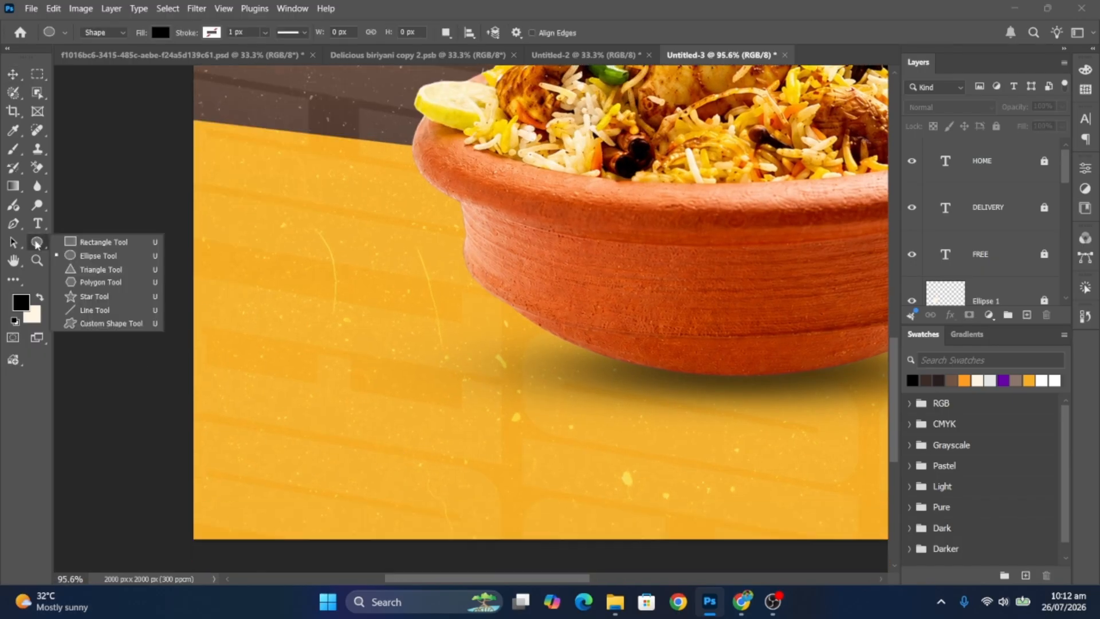
pyautogui.click(81, 241)
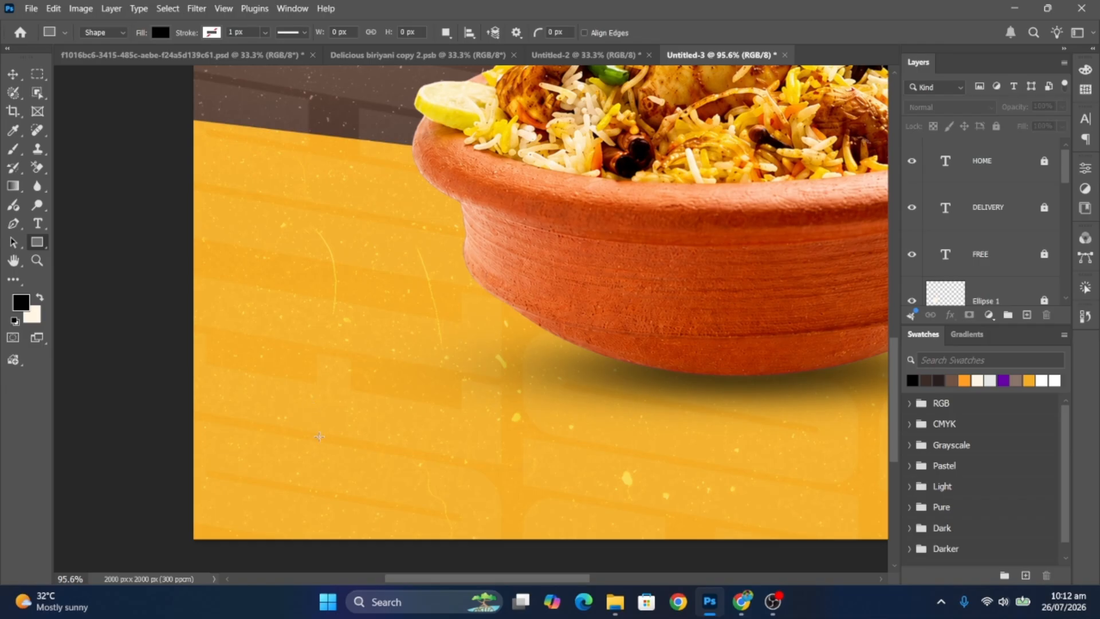
pyautogui.click(347, 415)
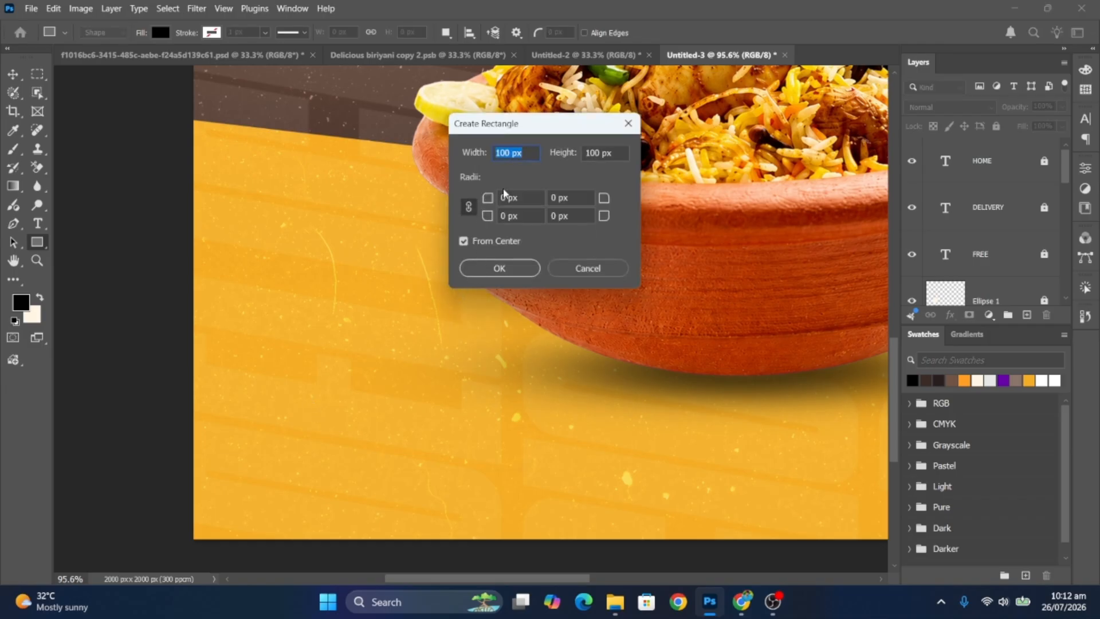
pyautogui.write('293')
pyautogui.moveTo(624, 149); pyautogui.dragTo(563, 154)
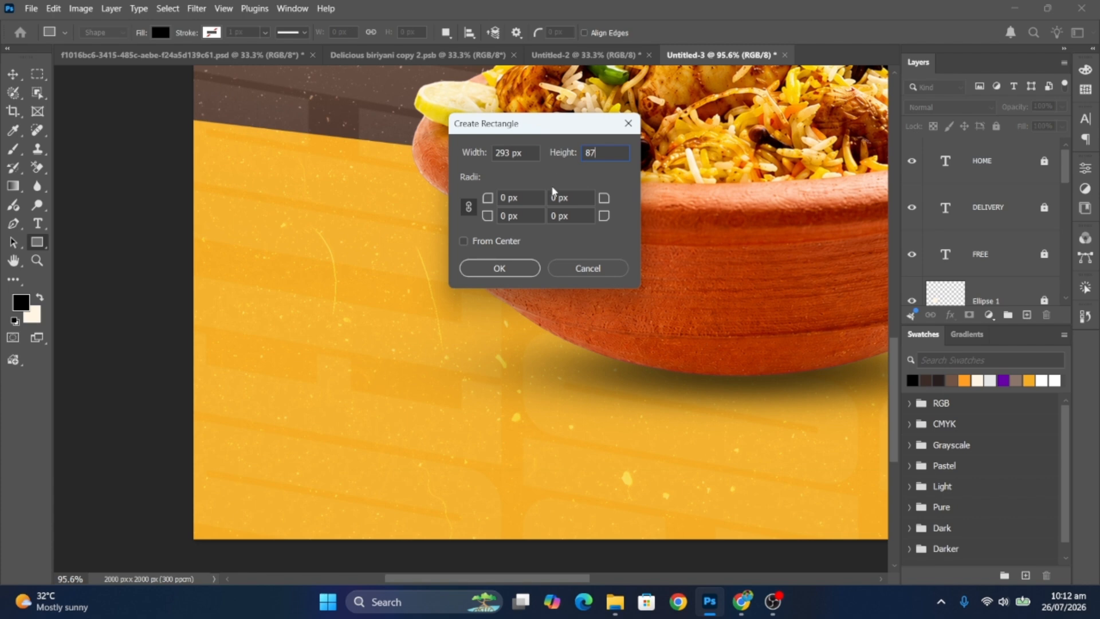
pyautogui.write('87')
pyautogui.click(521, 269)
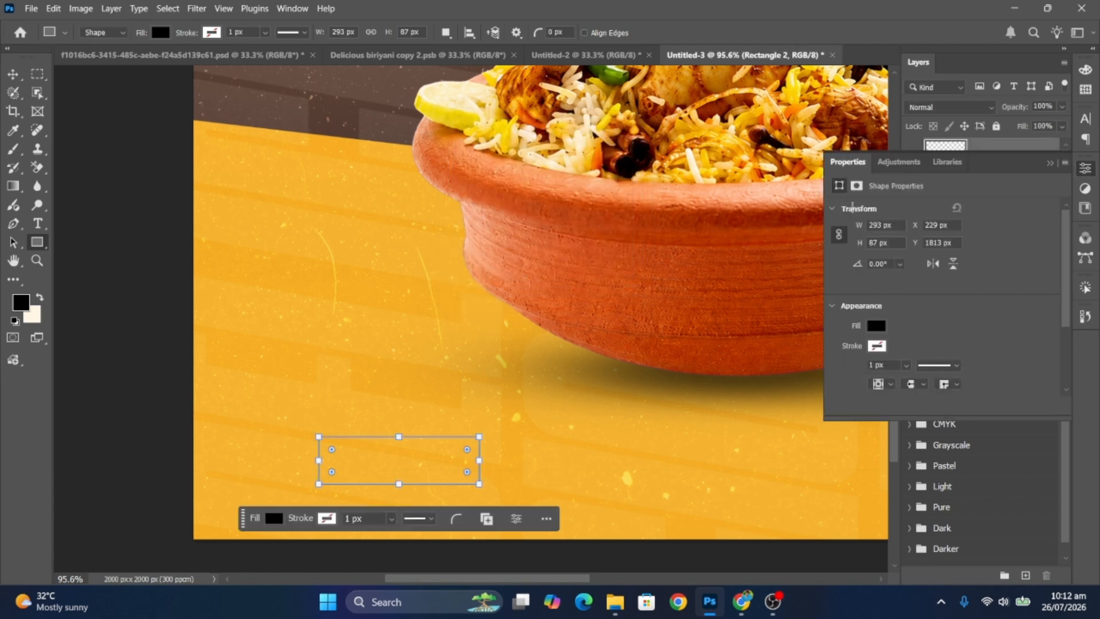
# - Round the rectangle fully into a pill, fill it dark brown, and shift it left
pyautogui.click(1051, 163)
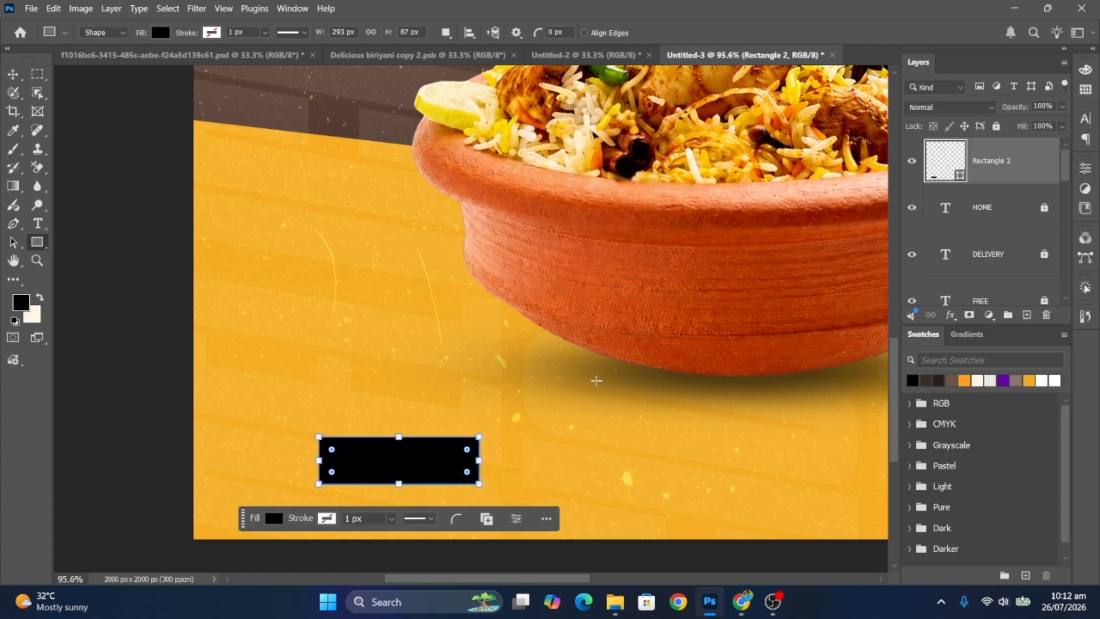
pyautogui.moveTo(469, 450); pyautogui.dragTo(452, 456)
pyautogui.click(937, 380)
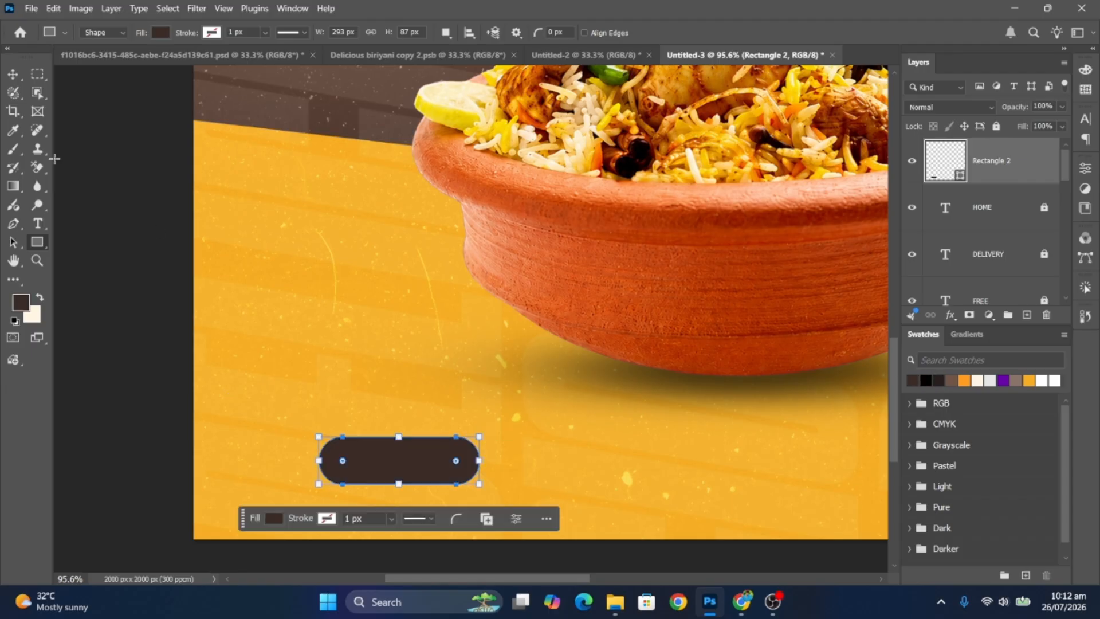
pyautogui.click(12, 74)
pyautogui.moveTo(367, 452); pyautogui.dragTo(298, 452)
# - Lock the Rectangle 2 pill layer and create a 65 × 65 px circle
pyautogui.click(996, 126)
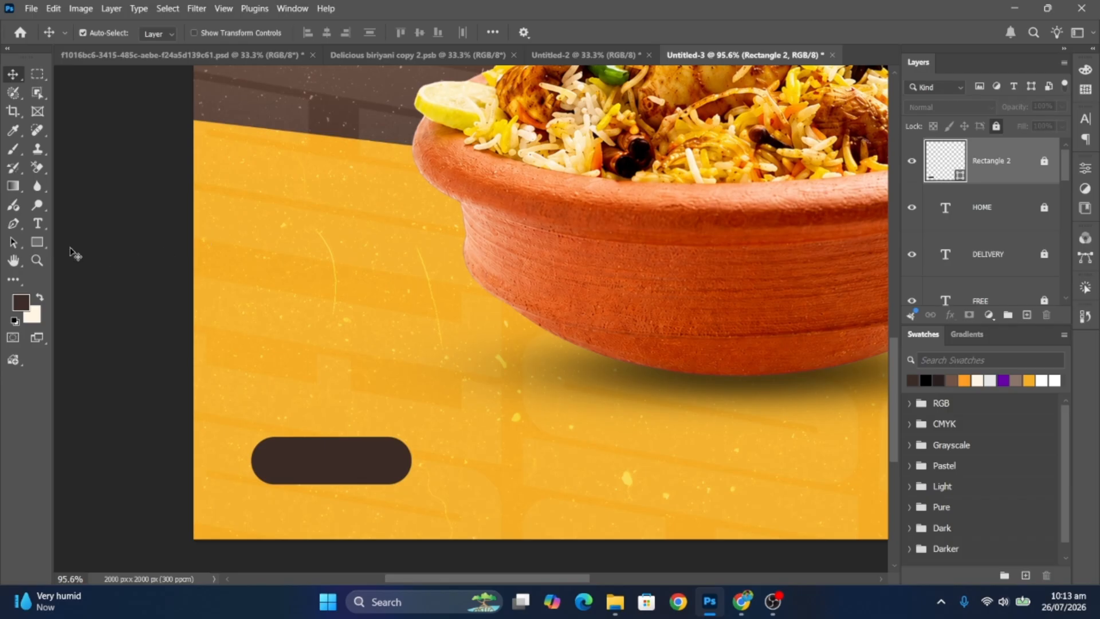
pyautogui.click(37, 242)
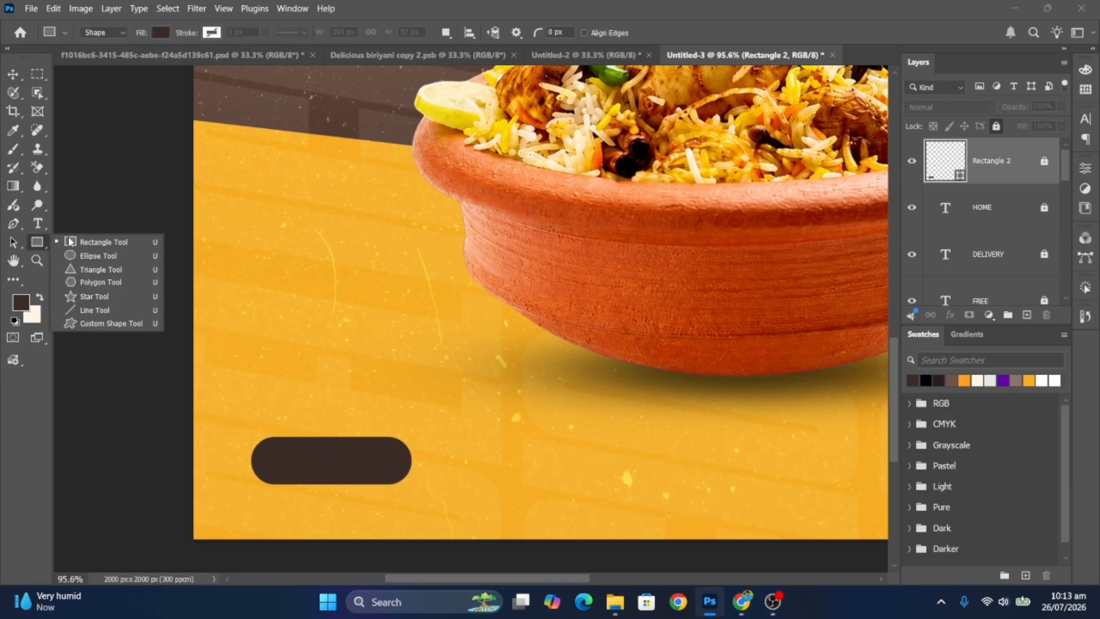
pyautogui.click(95, 256)
pyautogui.click(288, 461)
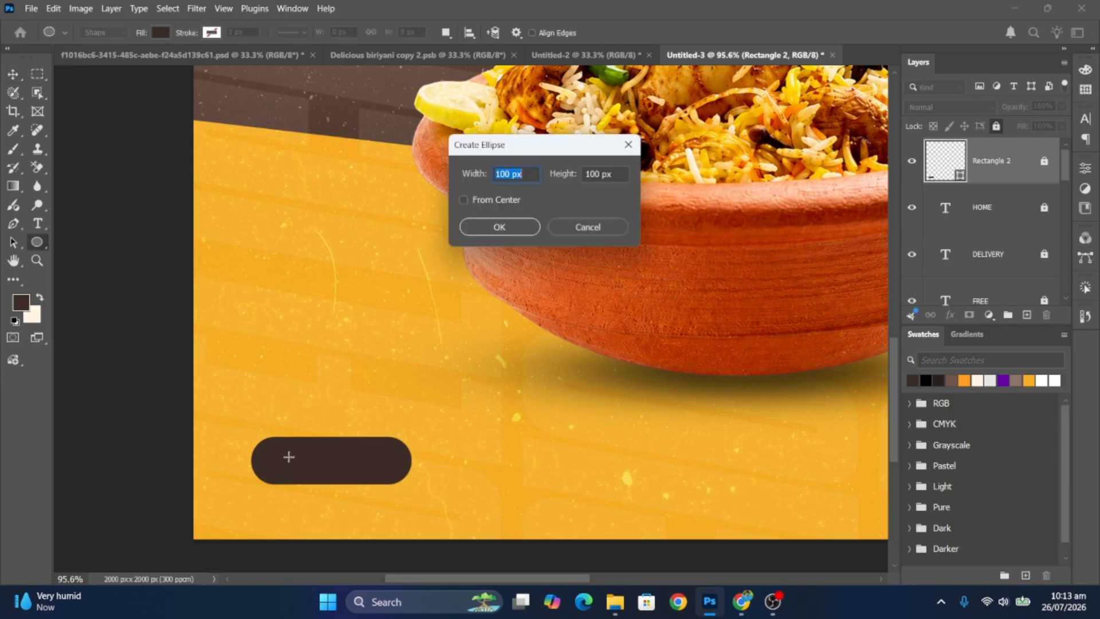
pyautogui.write('65')
pyautogui.press('Tab')
pyautogui.click(498, 226)
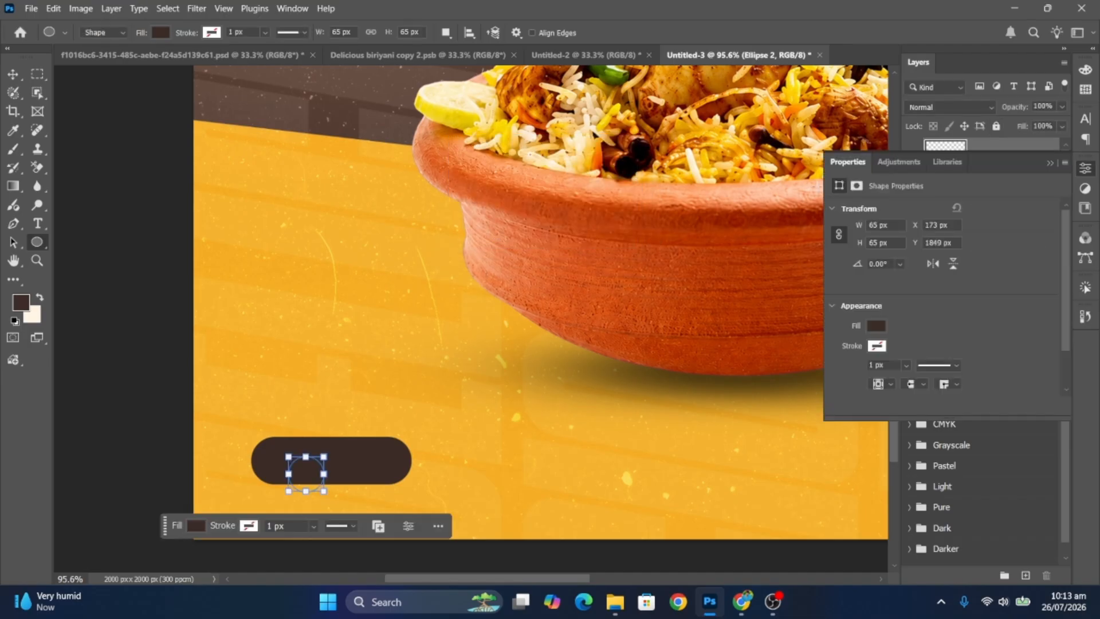
# - Fill the circle white, move it to the pill's left end, and lock the Arrow layer
pyautogui.click(1050, 163)
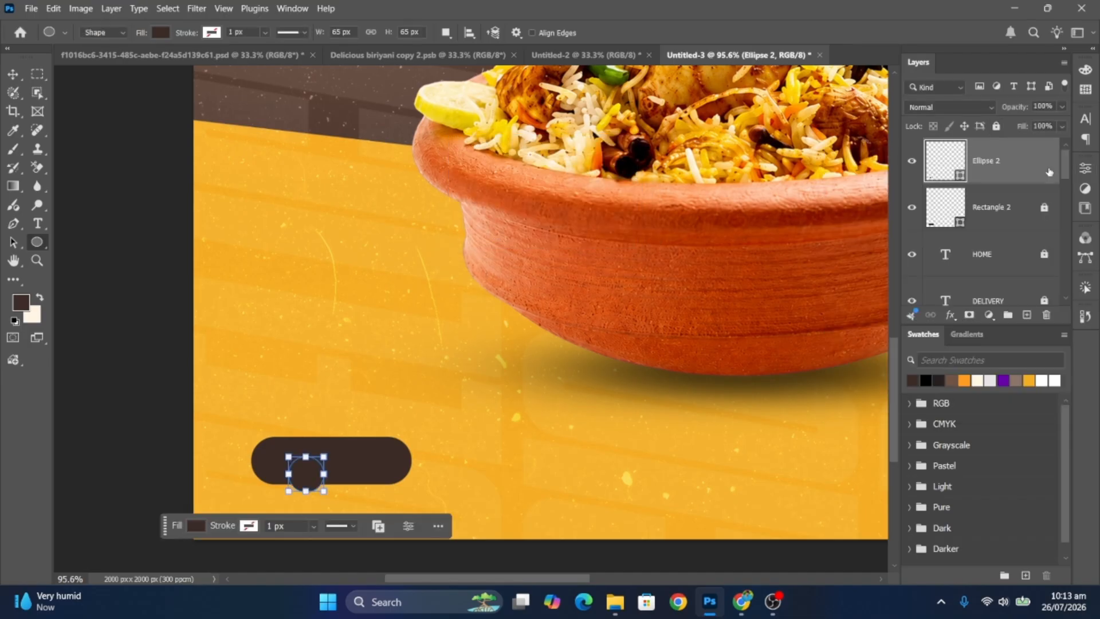
pyautogui.click(1056, 379)
pyautogui.click(13, 75)
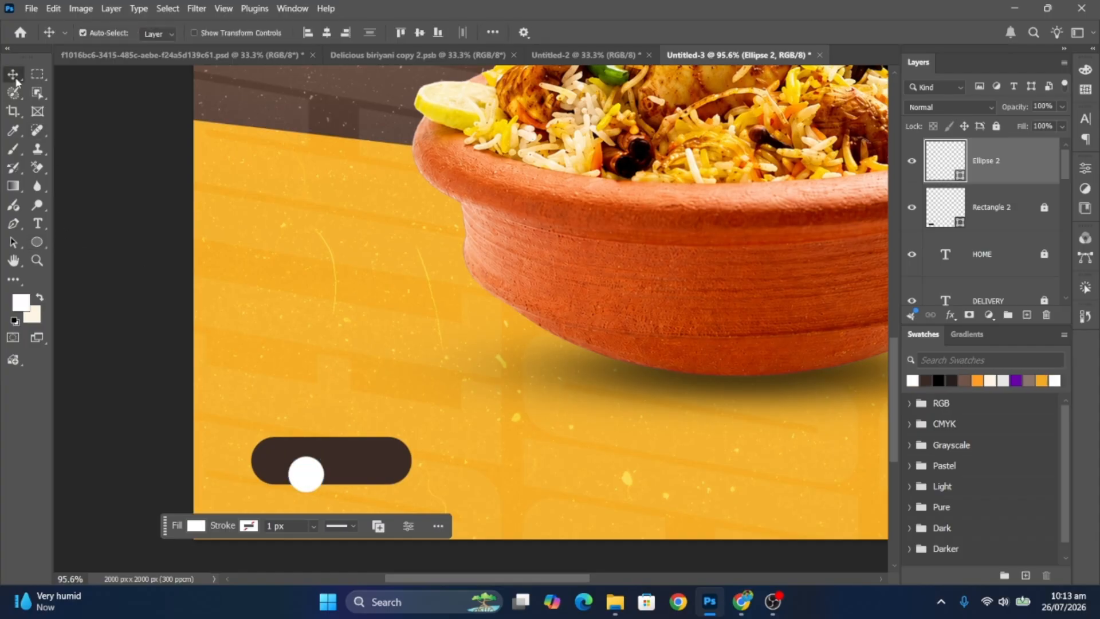
pyautogui.moveTo(299, 443); pyautogui.dragTo(267, 429)
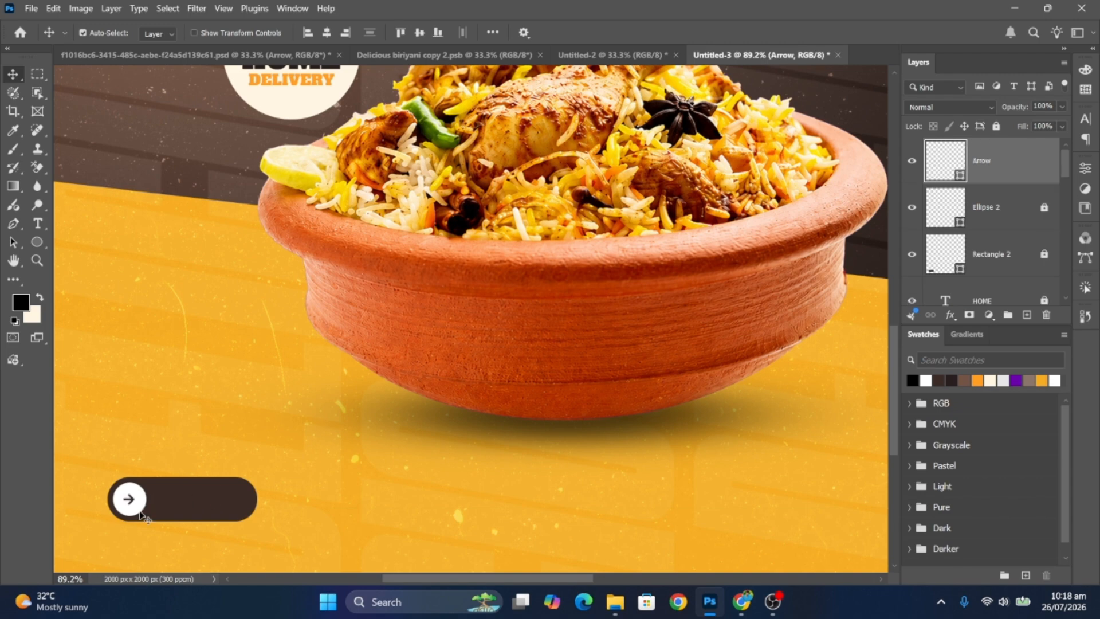
pyautogui.scroll(-1, 232, 487)
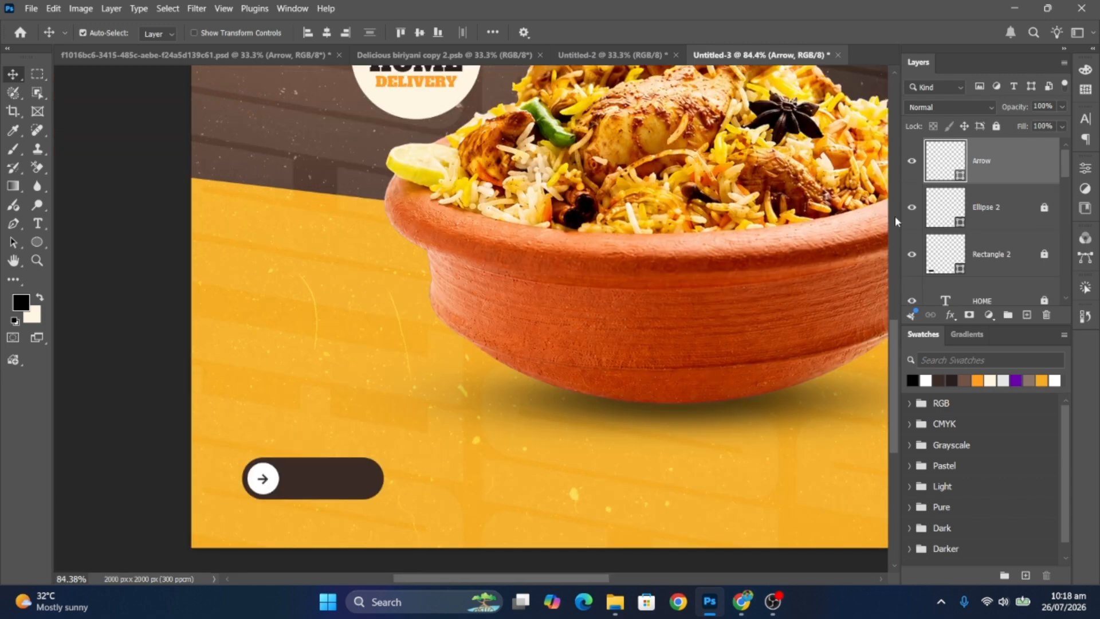
pyautogui.click(997, 126)
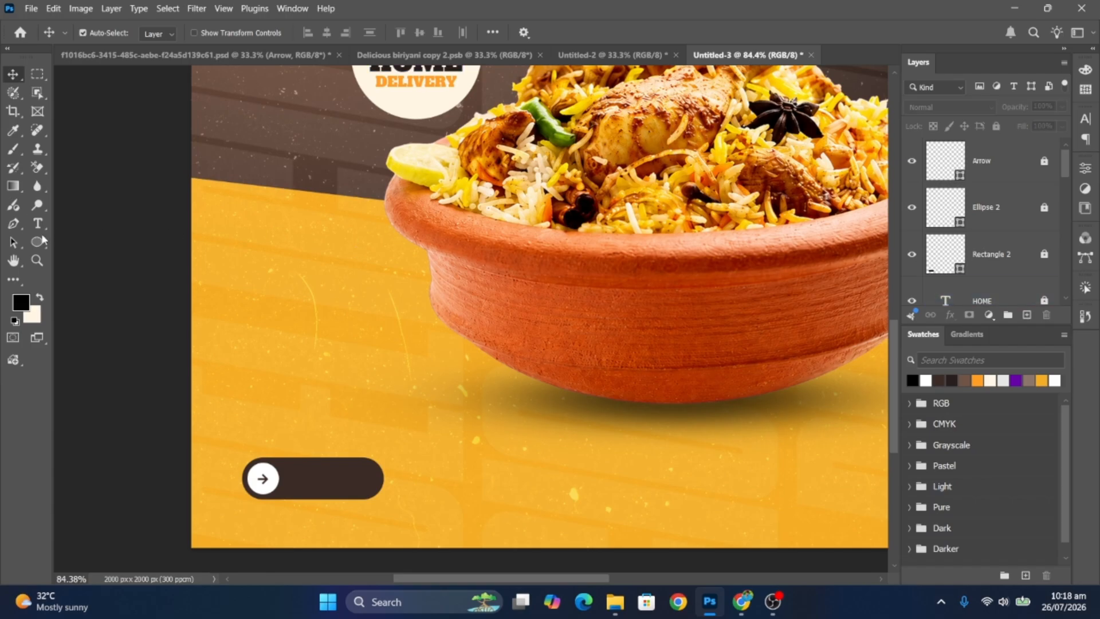
# - Start a white (#ffffff) 2 pt Montserrat SemiBold text layer on the pill
pyautogui.press('t')
pyautogui.click(313, 478)
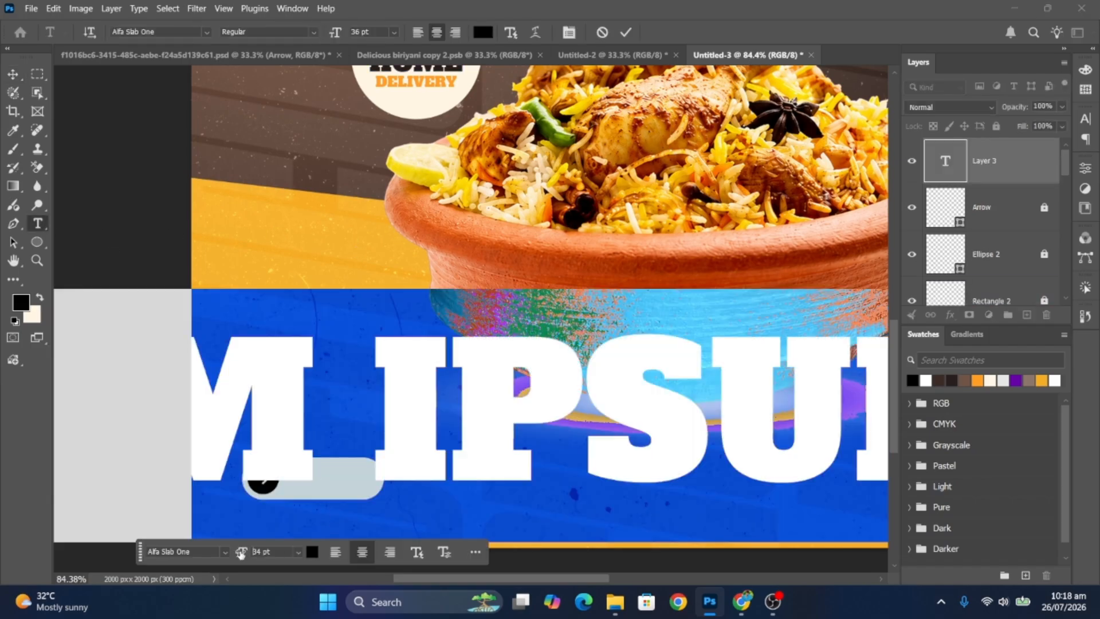
pyautogui.moveTo(241, 553); pyautogui.dragTo(242, 519)
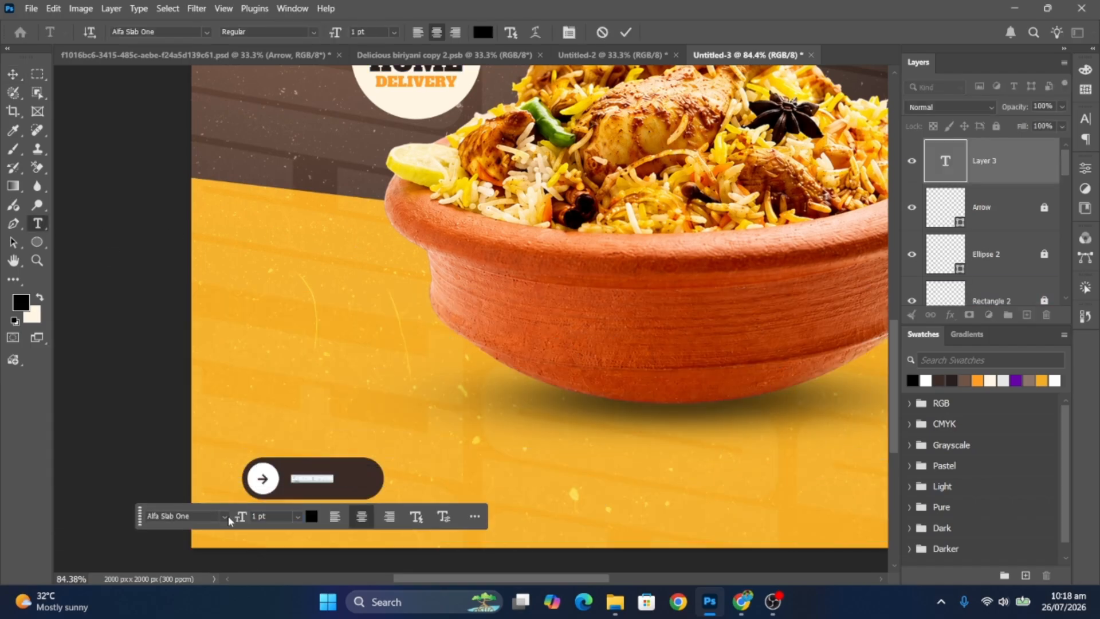
pyautogui.click(228, 516)
pyautogui.write('mon')
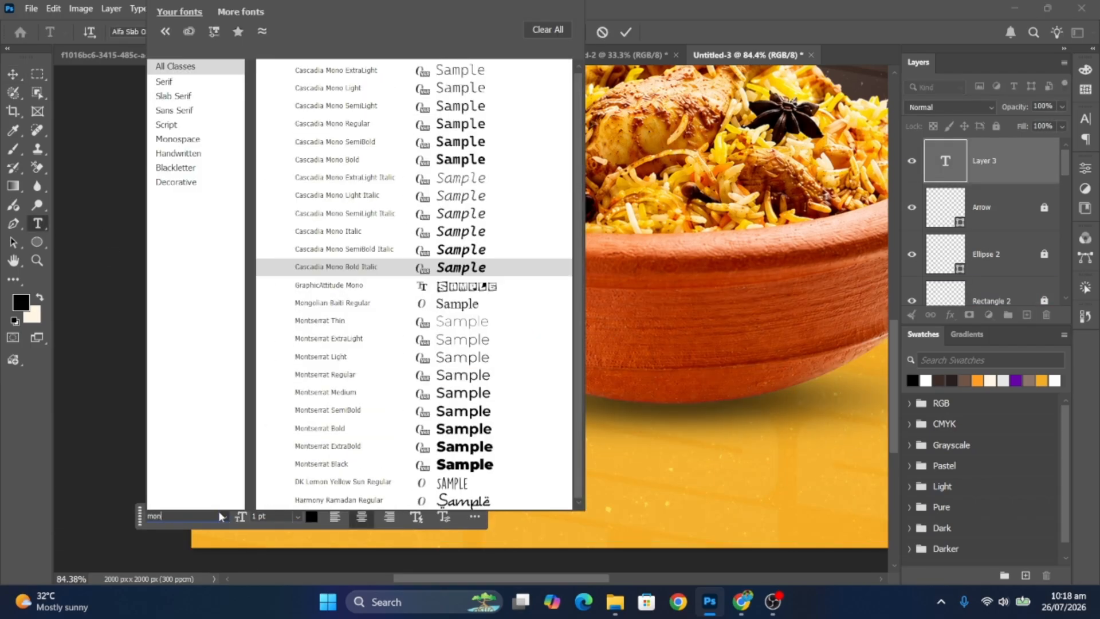
pyautogui.click(356, 416)
pyautogui.click(311, 517)
pyautogui.write('ffffff')
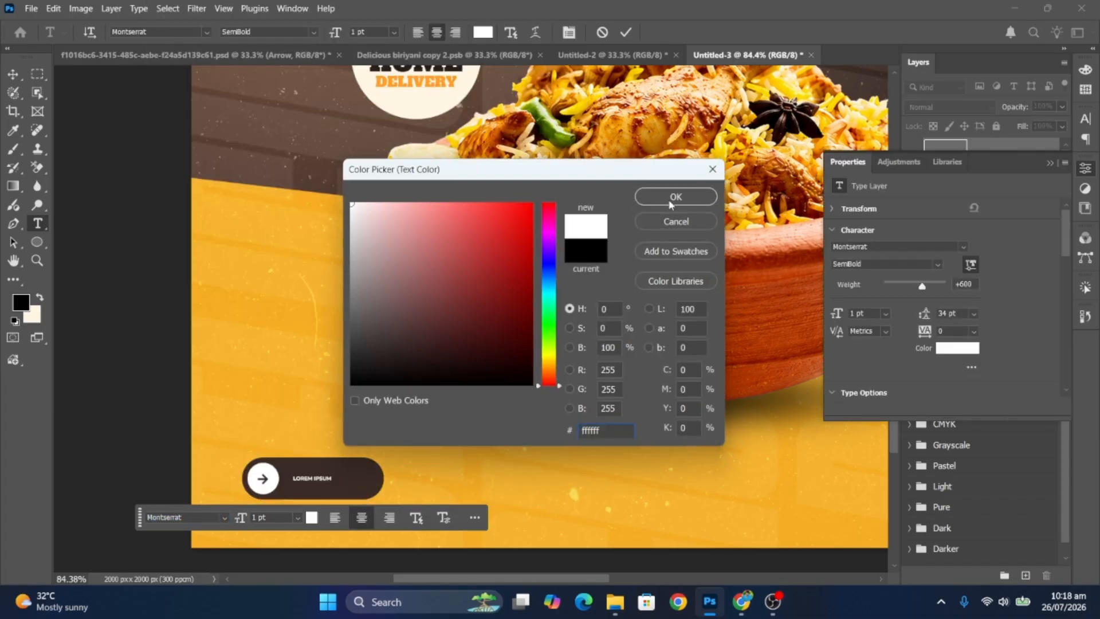
pyautogui.click(678, 194)
pyautogui.moveTo(267, 517); pyautogui.dragTo(247, 519)
pyautogui.scroll(2, 267, 521)
pyautogui.scroll(-1, 272, 526)
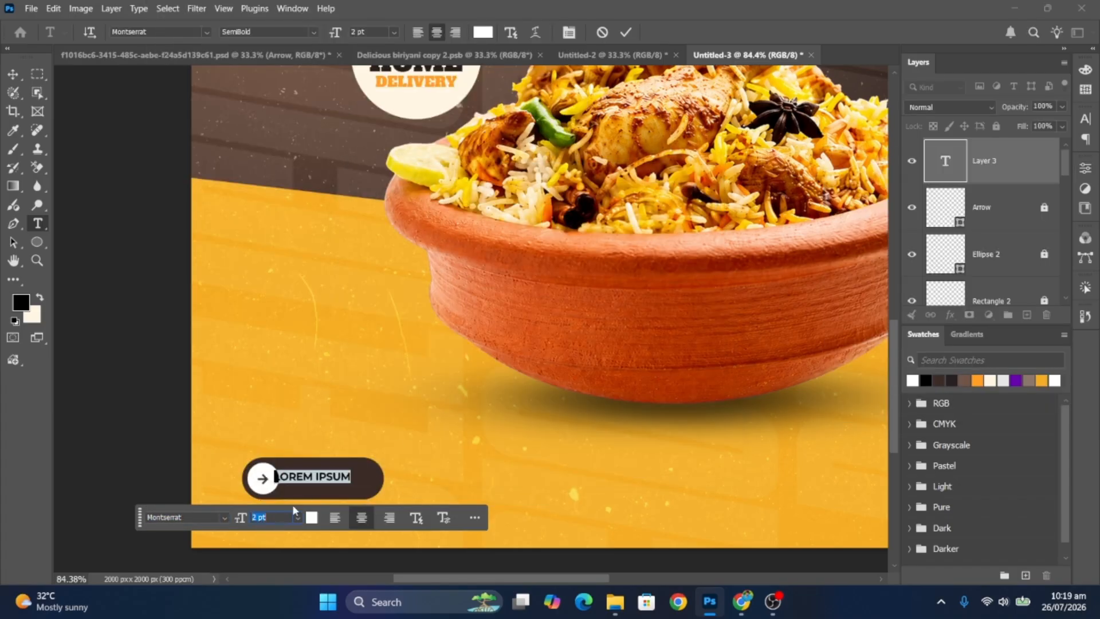
pyautogui.press('Return')
# - Type 'CALL NOW', place it beside the arrow, and enlarge it to fill the pill
pyautogui.write('CALL NOW')
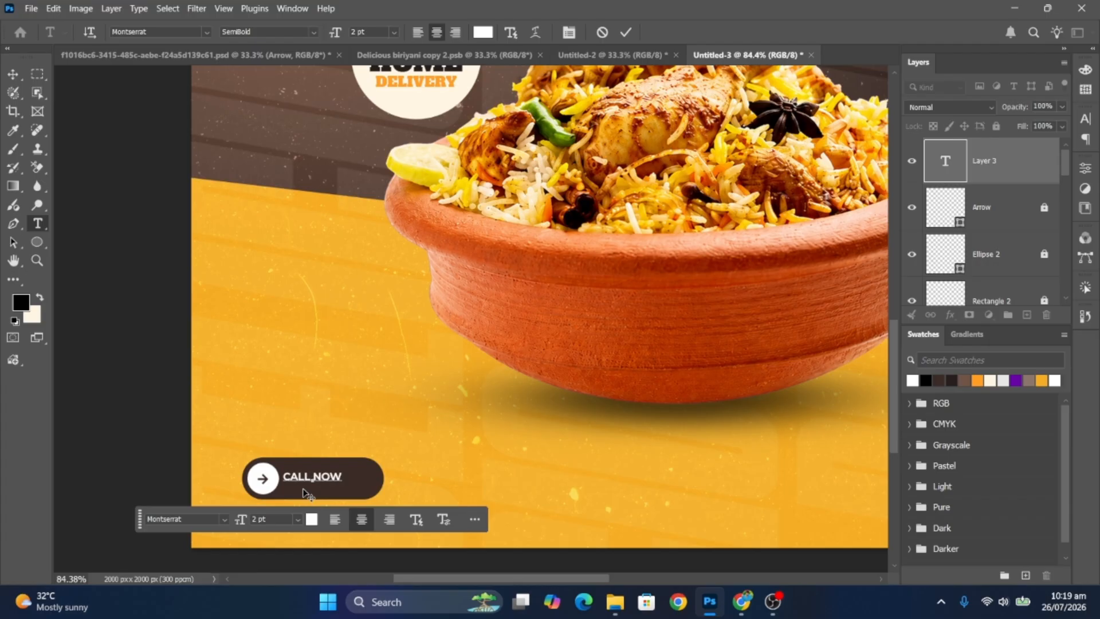
pyautogui.click(13, 73)
pyautogui.moveTo(345, 479); pyautogui.dragTo(355, 484)
pyautogui.press('t')
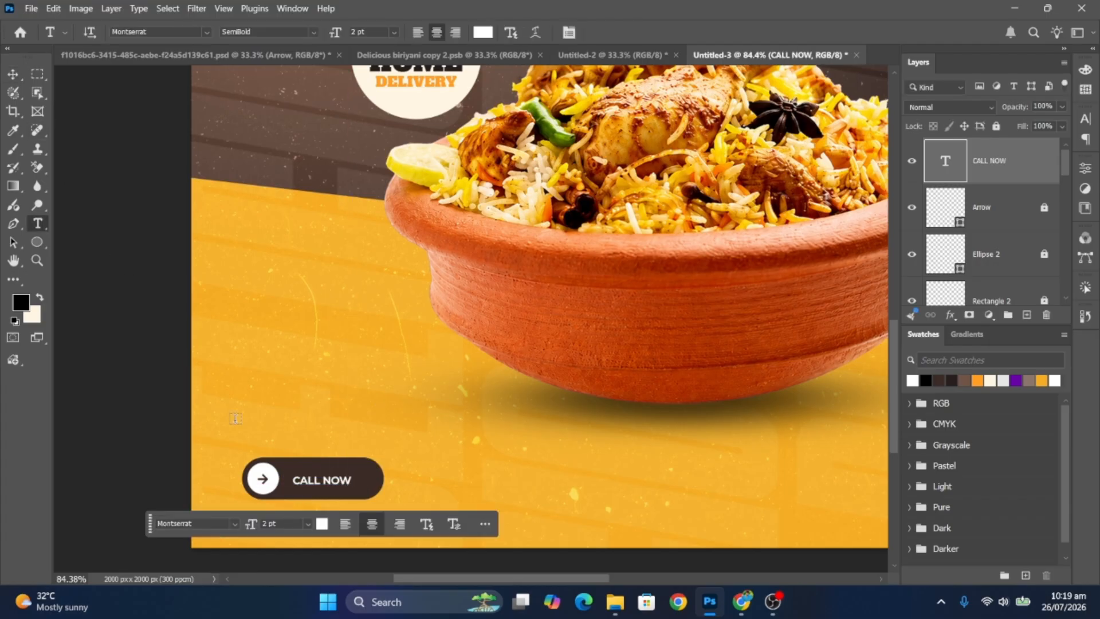
pyautogui.click(21, 82)
pyautogui.hotkey('ctrl', 't')
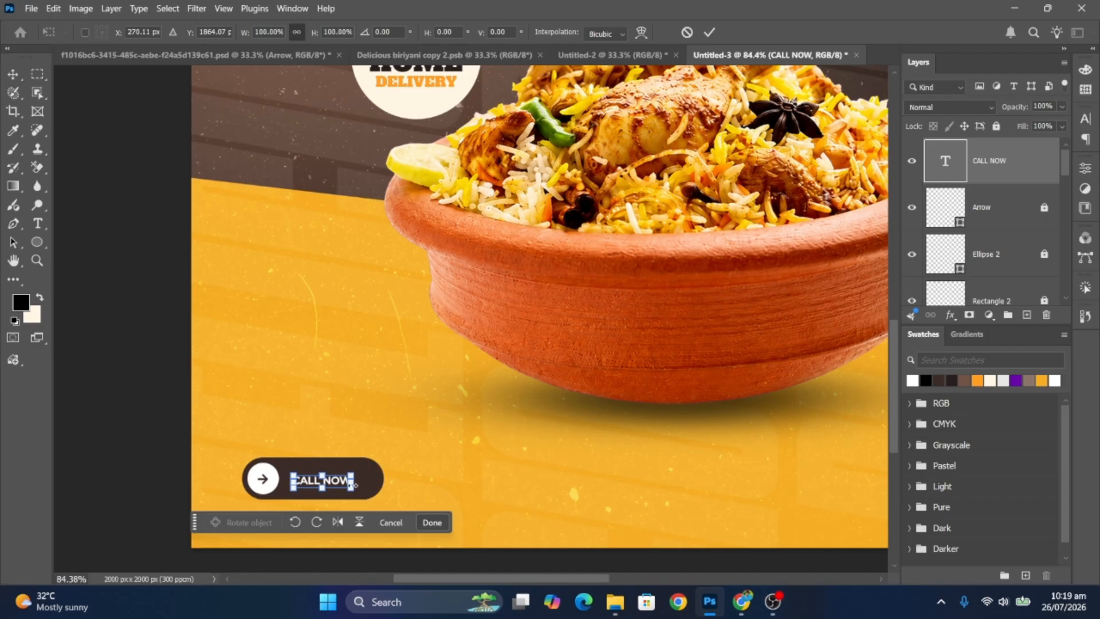
pyautogui.moveTo(354, 484); pyautogui.dragTo(369, 482)
pyautogui.click(514, 477)
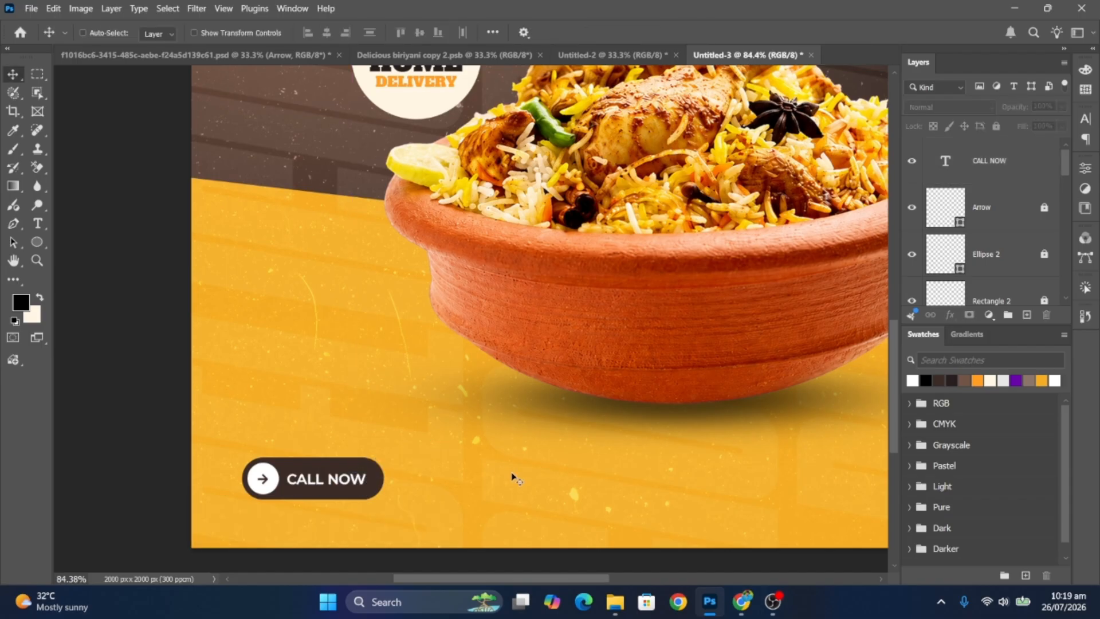
pyautogui.scroll(-5, 514, 477)
pyautogui.scroll(4, 664, 512)
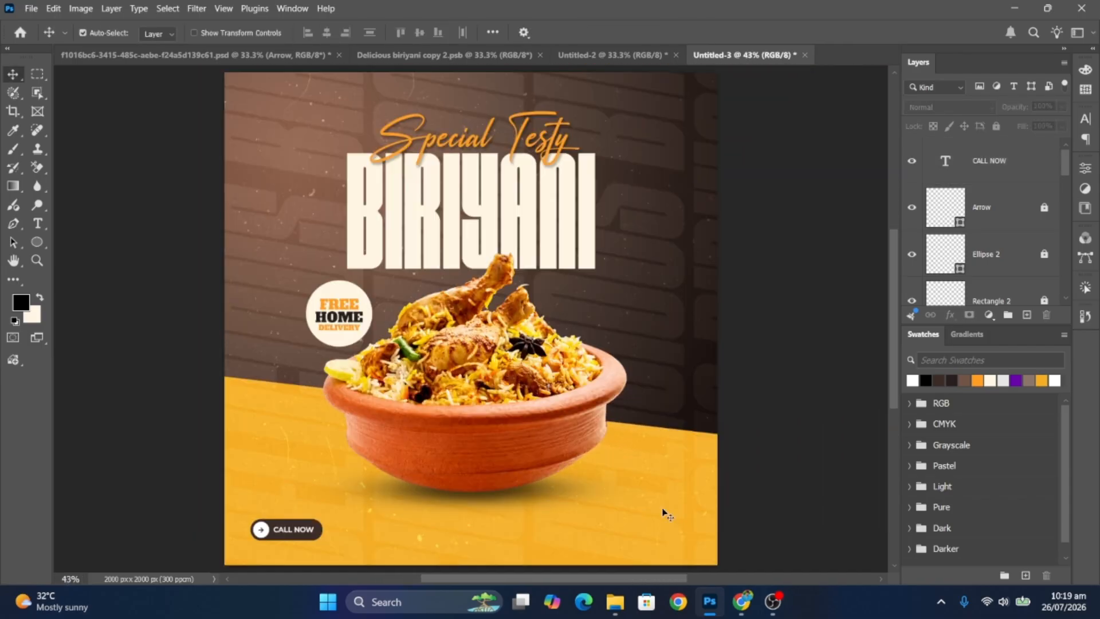
# - Move the phone icon up-left and start a Montserrat Black text line beside it
pyautogui.scroll(4, 638, 540)
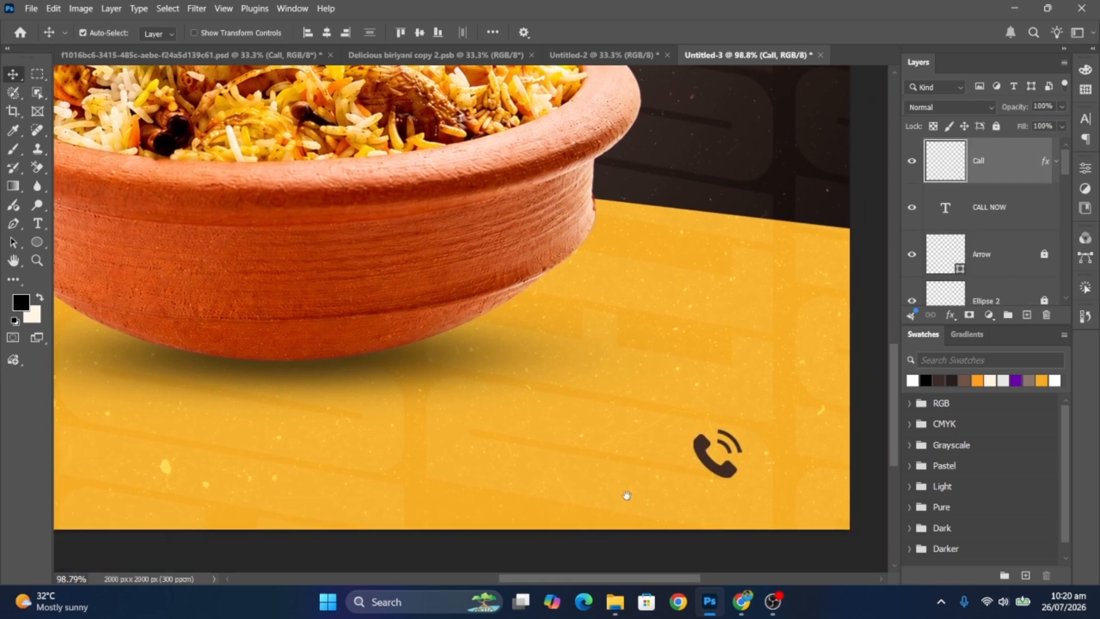
pyautogui.moveTo(716, 458); pyautogui.dragTo(591, 452)
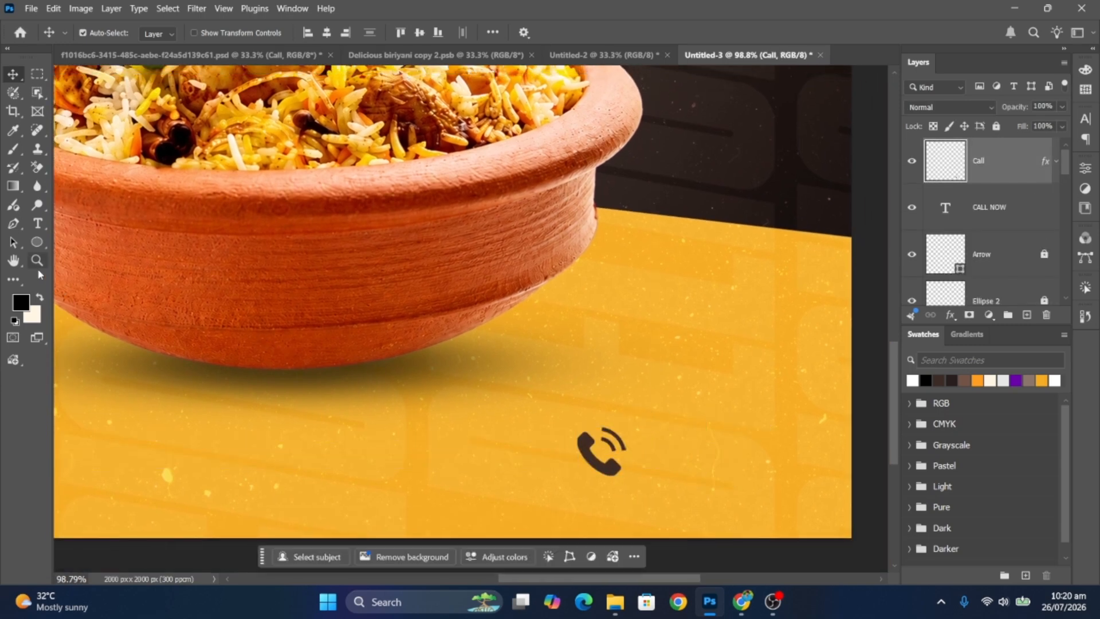
pyautogui.click(37, 224)
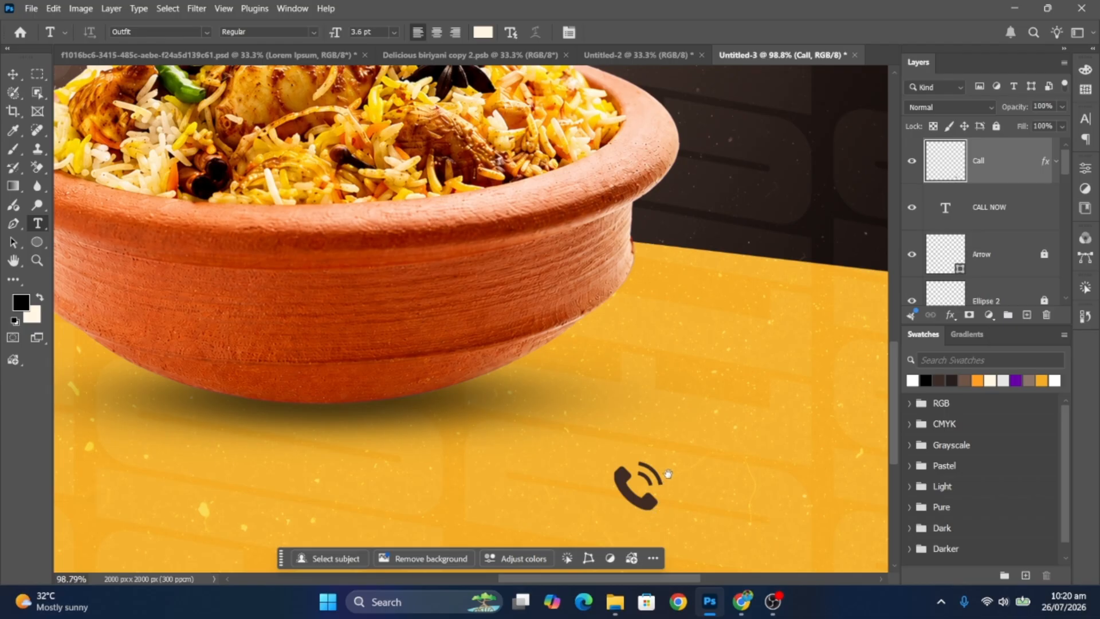
pyautogui.moveTo(668, 473); pyautogui.dragTo(605, 466)
pyautogui.click(630, 478)
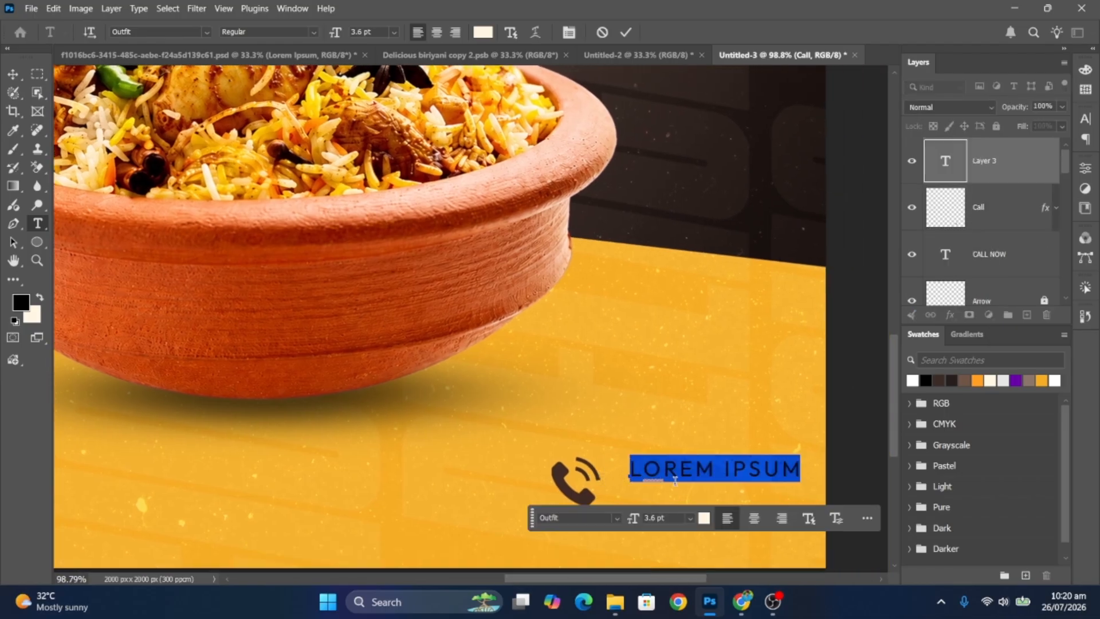
pyautogui.click(619, 514)
pyautogui.write('MON')
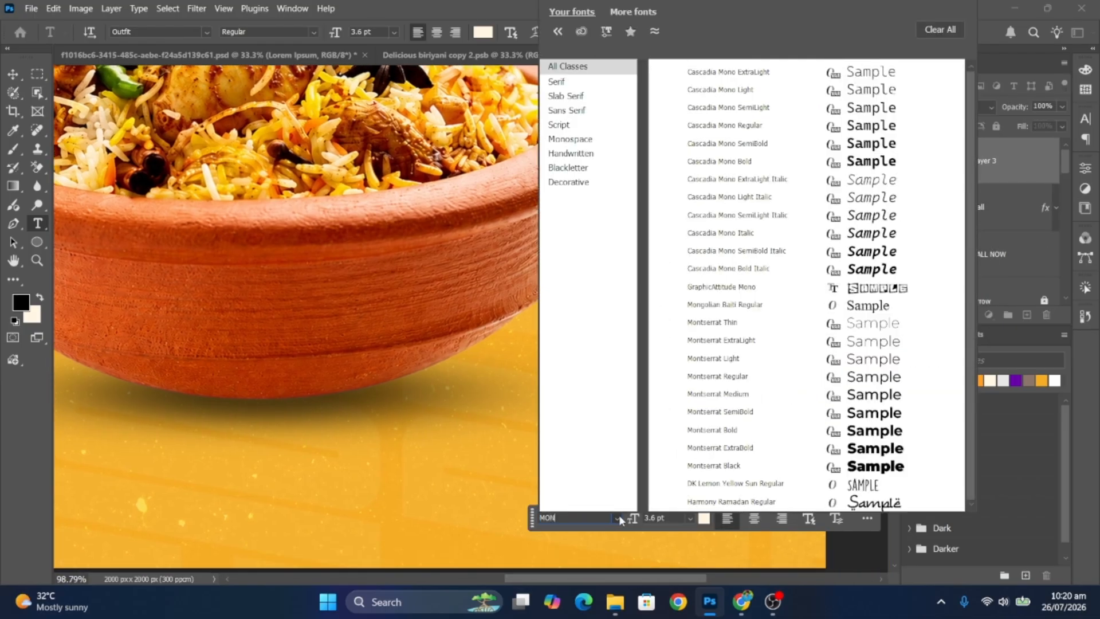
pyautogui.click(749, 467)
# - Enter the phone number, colour it dark brown, and duplicate the line below
pyautogui.click(1049, 163)
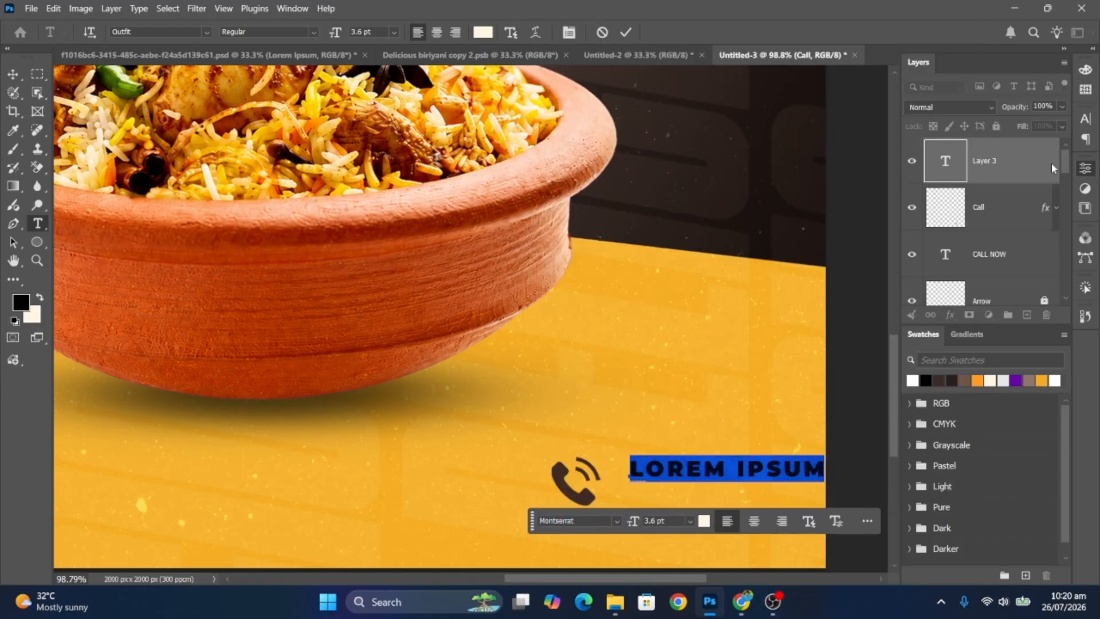
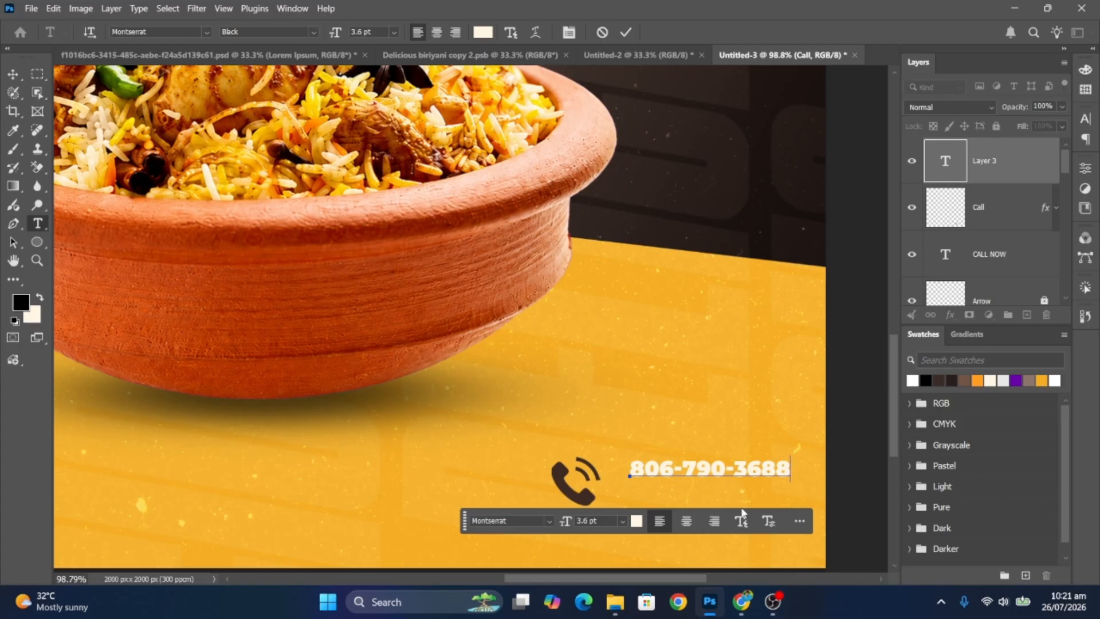
pyautogui.click(13, 73)
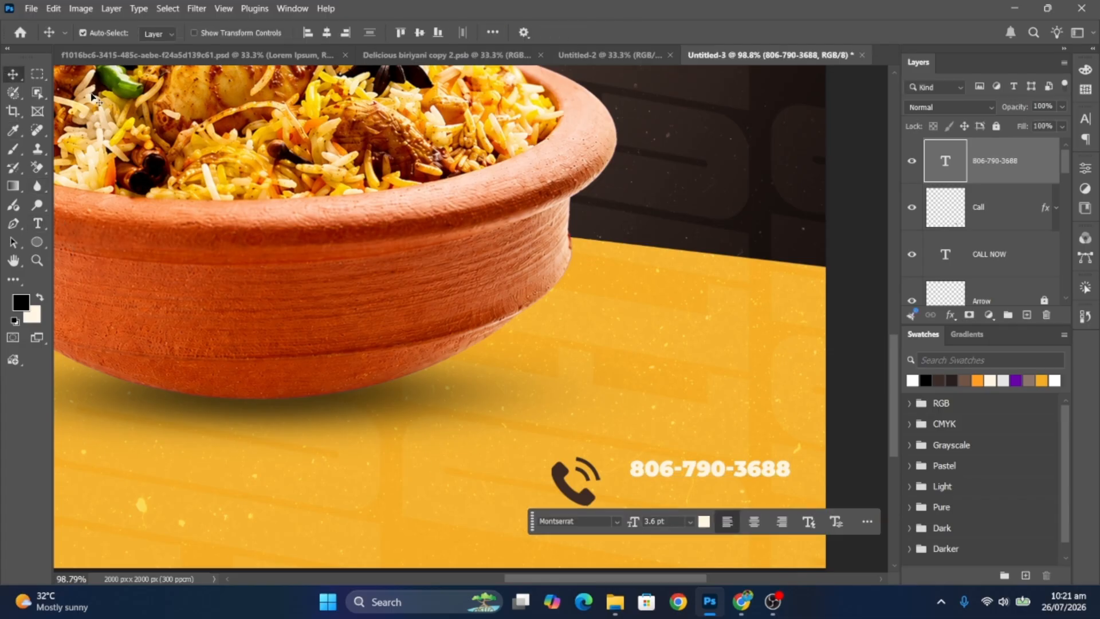
pyautogui.click(913, 381)
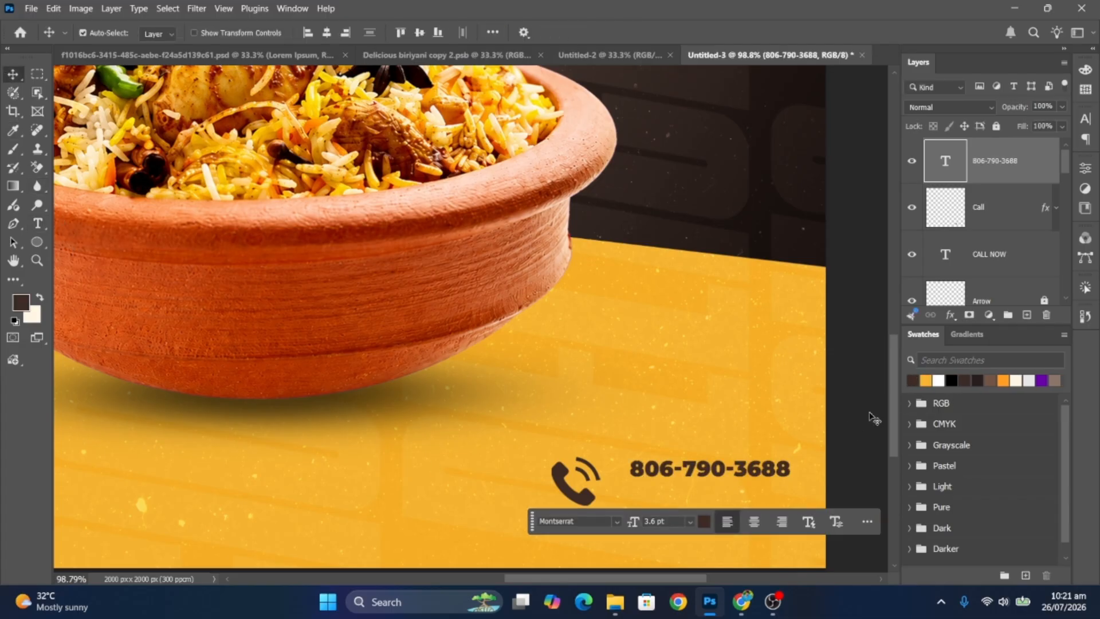
pyautogui.click(741, 471)
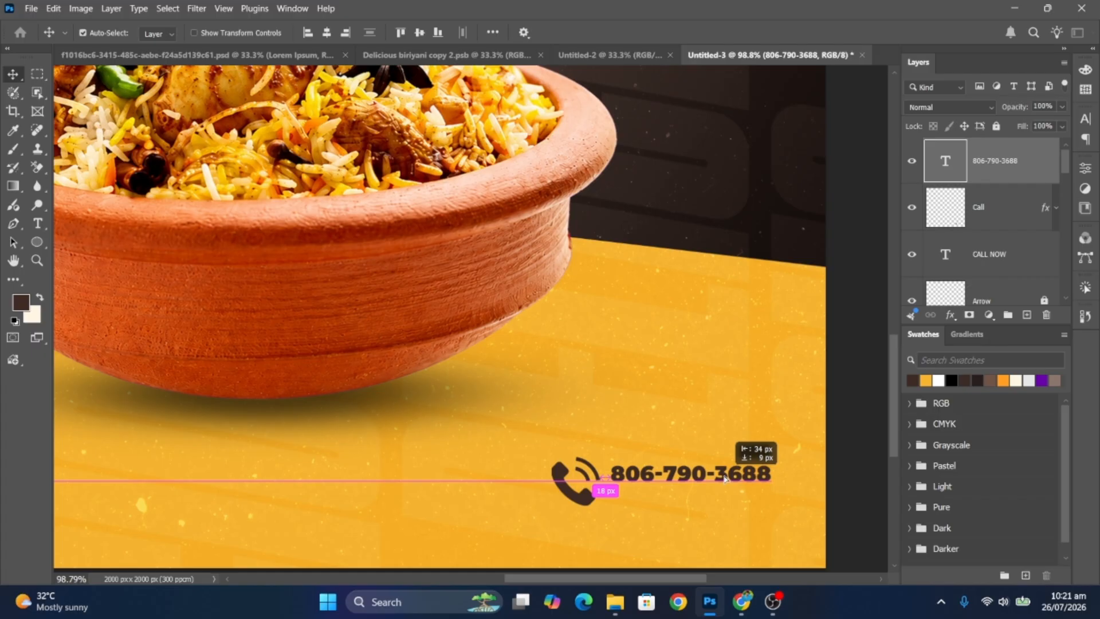
pyautogui.moveTo(724, 477); pyautogui.dragTo(676, 493)
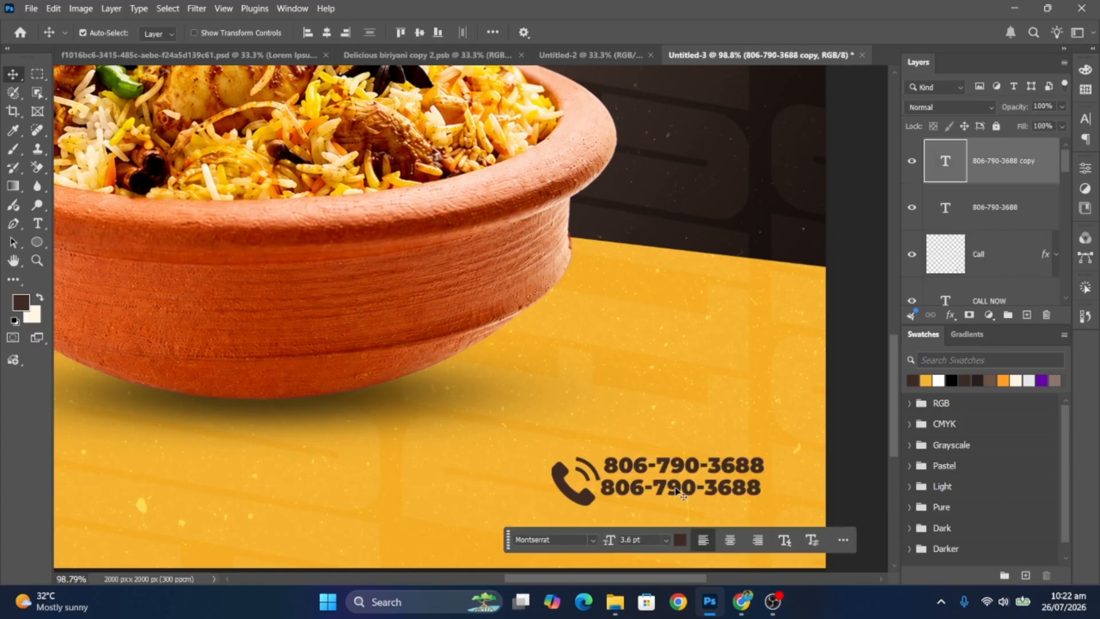
# - Switch the copied line to the Outfit font and retype it as the website address
pyautogui.doubleClick(676, 486)
pyautogui.click(594, 538)
pyautogui.write('op')
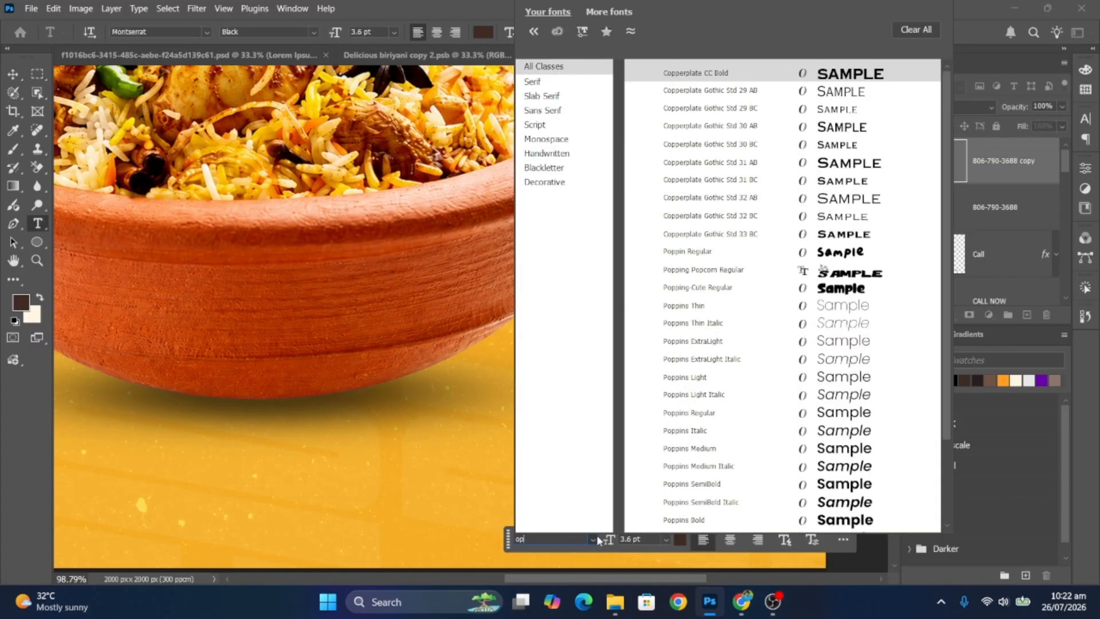
pyautogui.press('BackSpace')
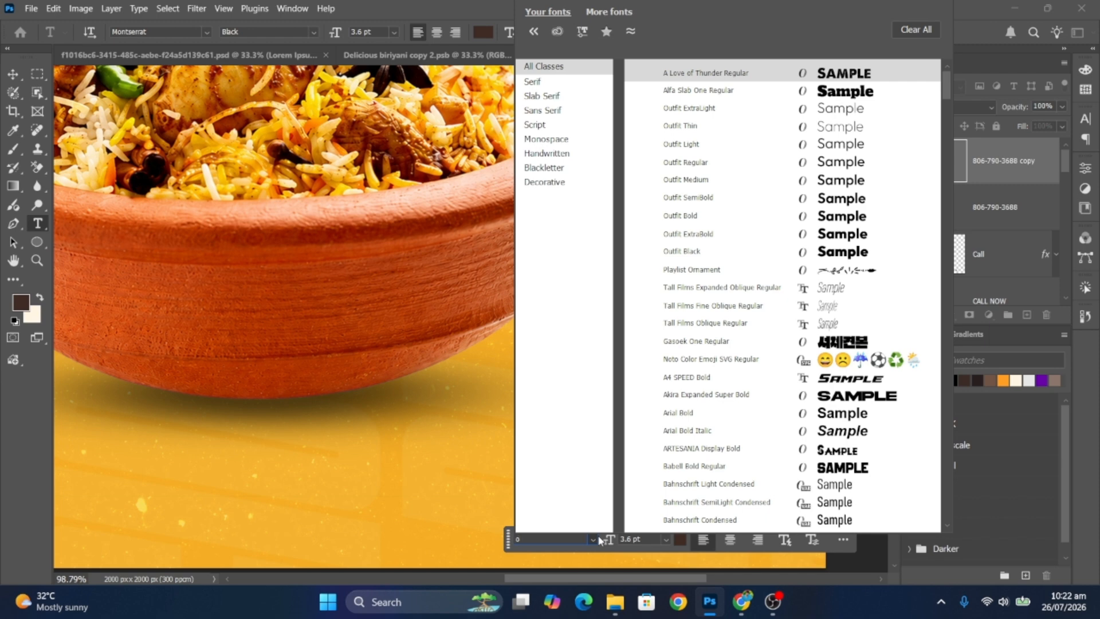
pyautogui.write('u')
pyautogui.click(724, 130)
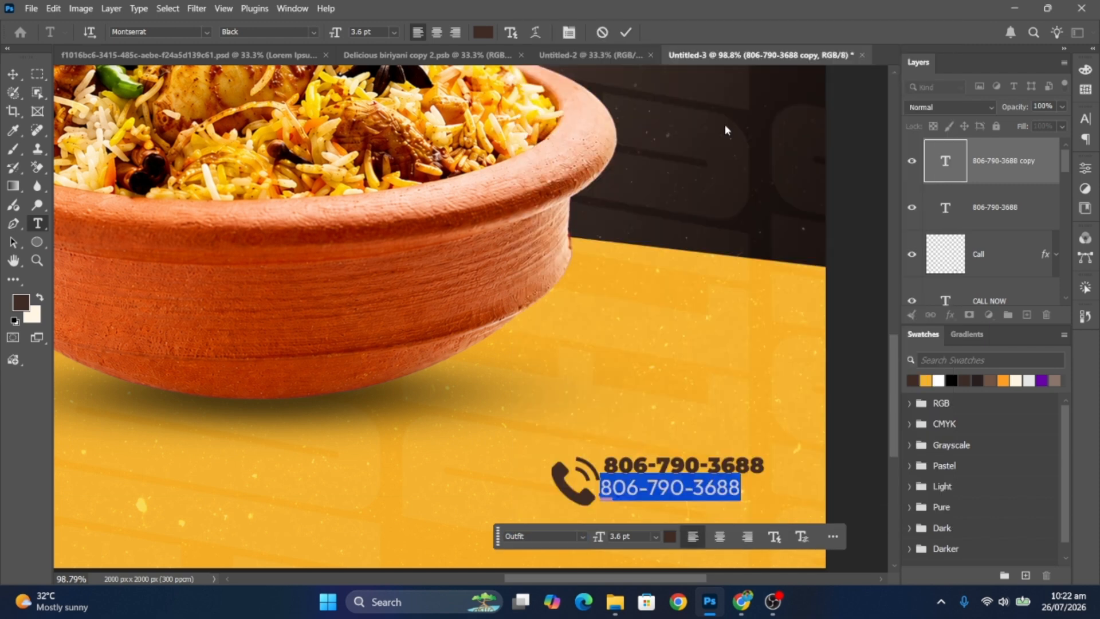
pyautogui.write('www')
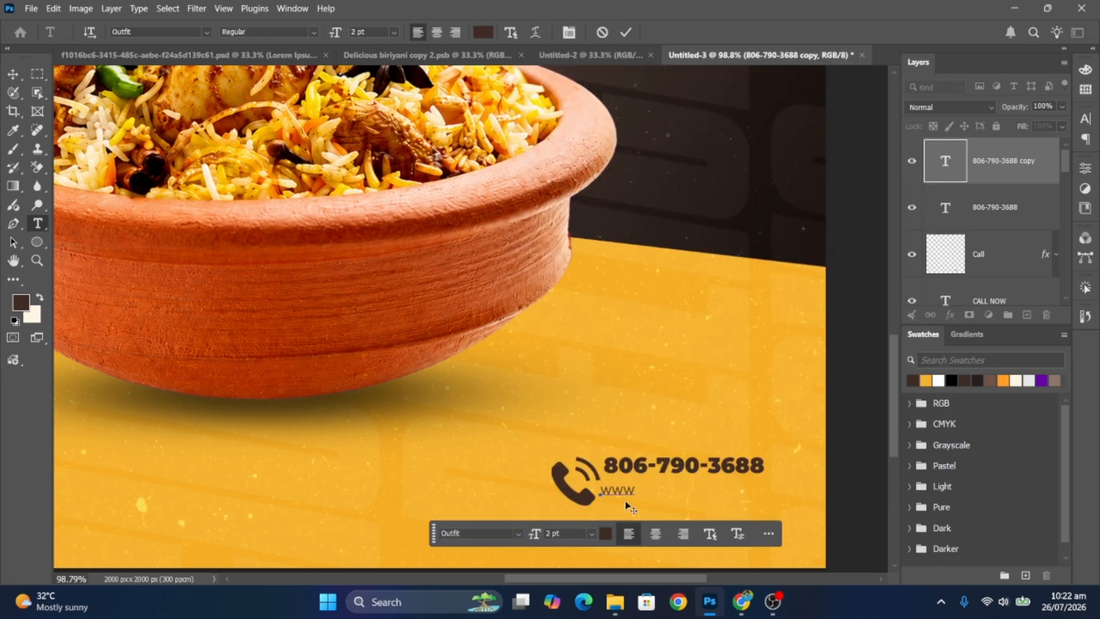
pyautogui.write('.youtube.')
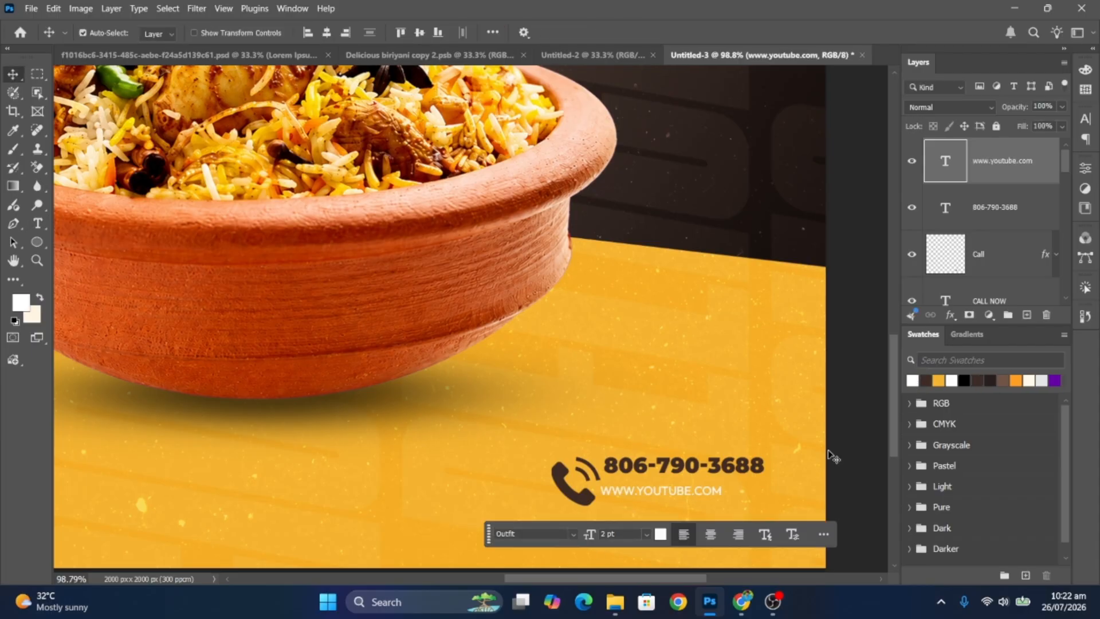
# - Move the website line under the phone number and scale it to match its width
pyautogui.moveTo(710, 491); pyautogui.dragTo(732, 483)
pyautogui.doubleClick(742, 486)
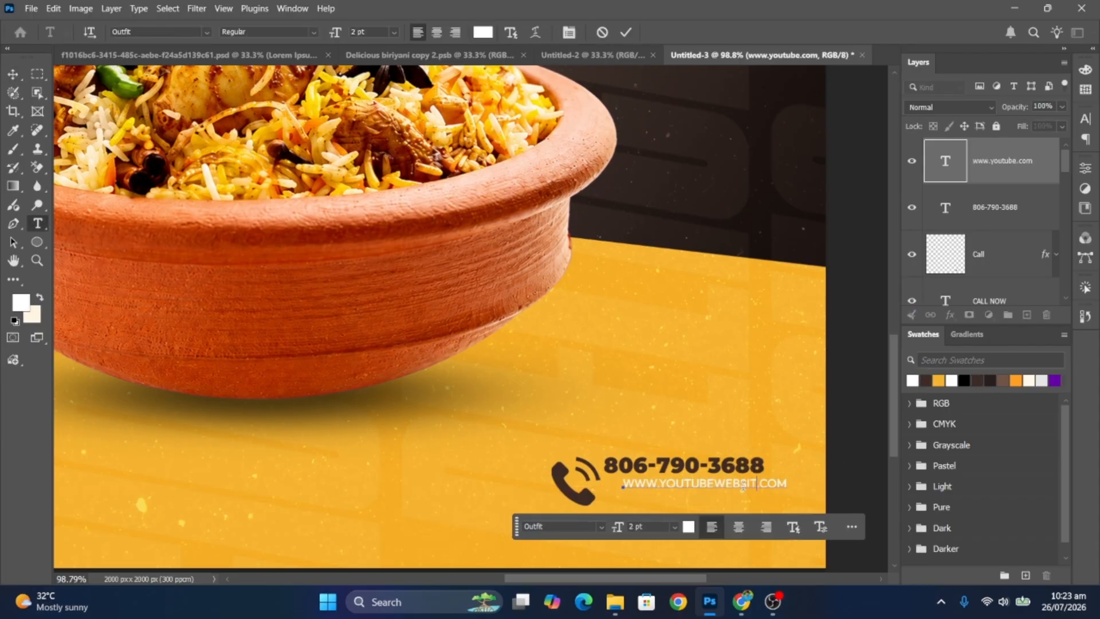
pyautogui.hotkey('ctrl', 't')
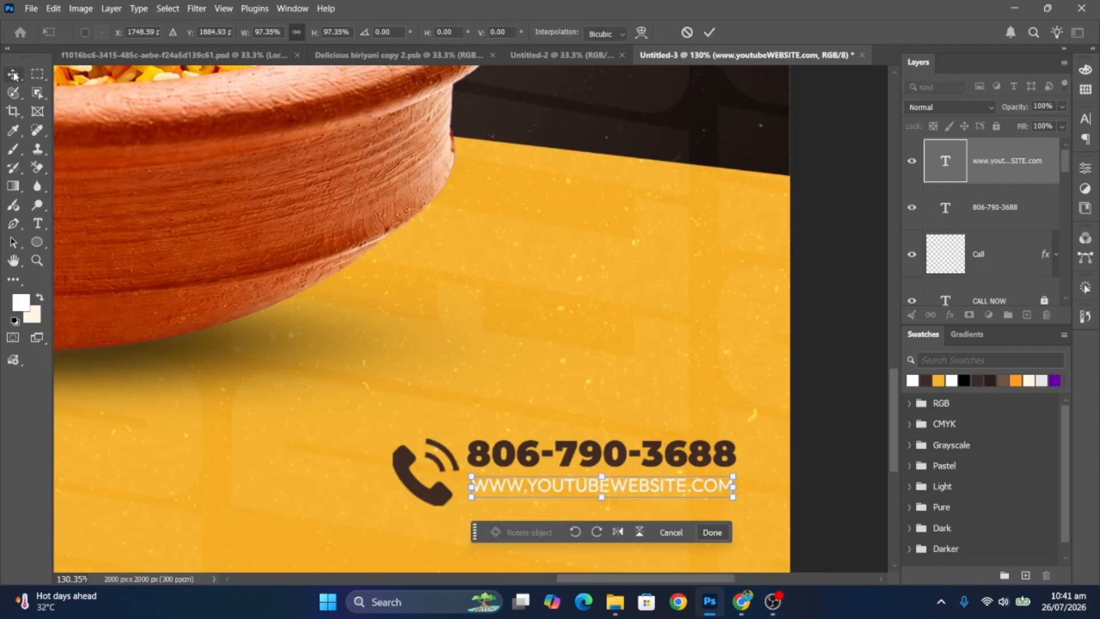
pyautogui.click(13, 75)
pyautogui.click(810, 354)
# - Embed the Like heart image and size it beside the word BIRIYANI
pyautogui.moveTo(520, 381); pyautogui.dragTo(423, 381)
pyautogui.click(31, 8)
pyautogui.click(72, 267)
pyautogui.click(331, 129)
pyautogui.click(430, 317)
pyautogui.moveTo(731, 559); pyautogui.dragTo(306, 138)
pyautogui.moveTo(286, 117); pyautogui.dragTo(709, 346)
pyautogui.moveTo(676, 306); pyautogui.dragTo(325, 254)
pyautogui.press('Return')
# - Duplicate the heart, flip the copy horizontally and move it left of BIRIYANI
pyautogui.hotkey('ctrl', 'j')
pyautogui.hotkey('ctrl', 't')
pyautogui.rightClick(326, 270)
pyautogui.click(395, 550)
pyautogui.moveTo(285, 218); pyautogui.dragTo(302, 231)
# - Embed the green tea leaf image, rotate it and scale it beside the bowl's right rim
pyautogui.click(35, 9)
pyautogui.click(68, 266)
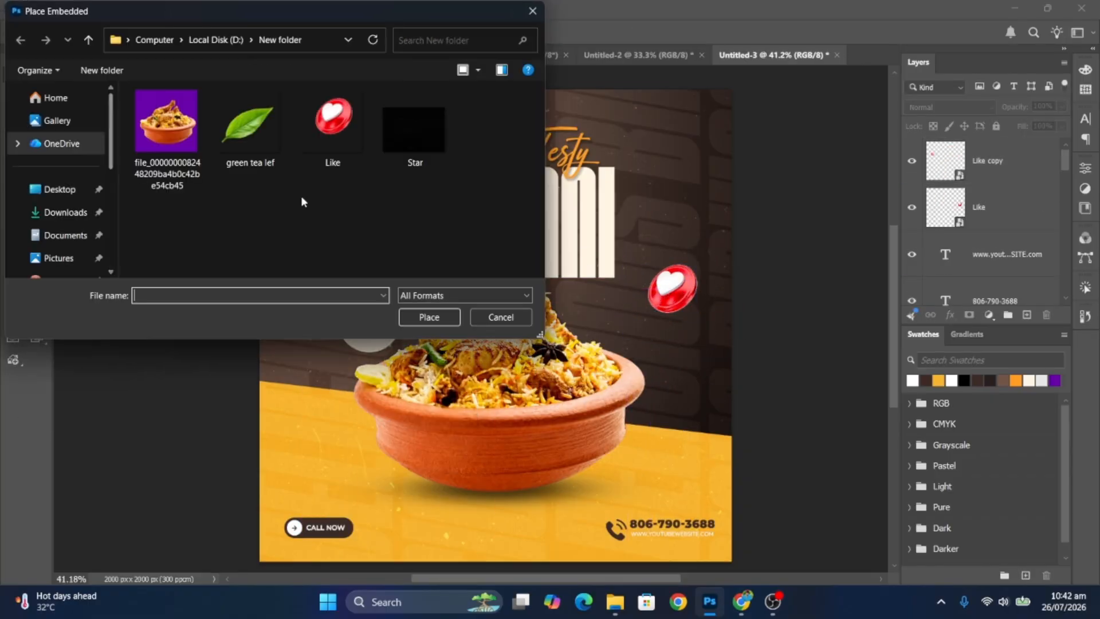
pyautogui.doubleClick(250, 135)
pyautogui.moveTo(731, 89); pyautogui.dragTo(422, 399)
pyautogui.moveTo(430, 393); pyautogui.dragTo(324, 530)
pyautogui.moveTo(376, 372); pyautogui.dragTo(377, 396)
pyautogui.moveTo(343, 476); pyautogui.dragTo(643, 436)
pyautogui.moveTo(670, 355); pyautogui.dragTo(656, 425)
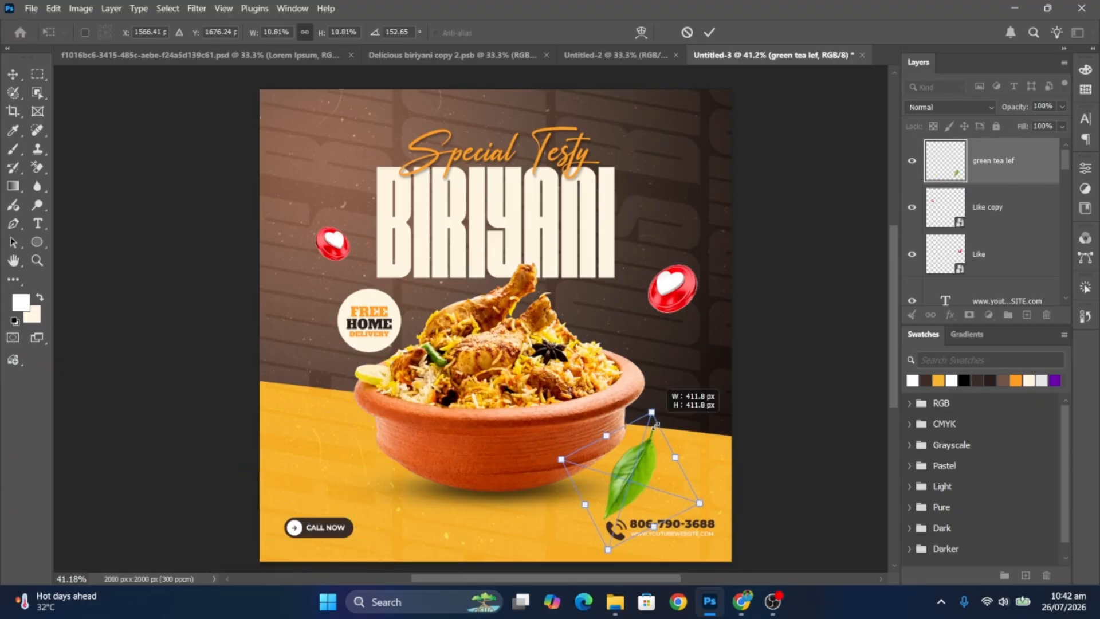
pyautogui.press('Return')
# - Apply a Motion Blur to the leaf, then duplicate it and move the copy bottom-left
pyautogui.click(196, 8)
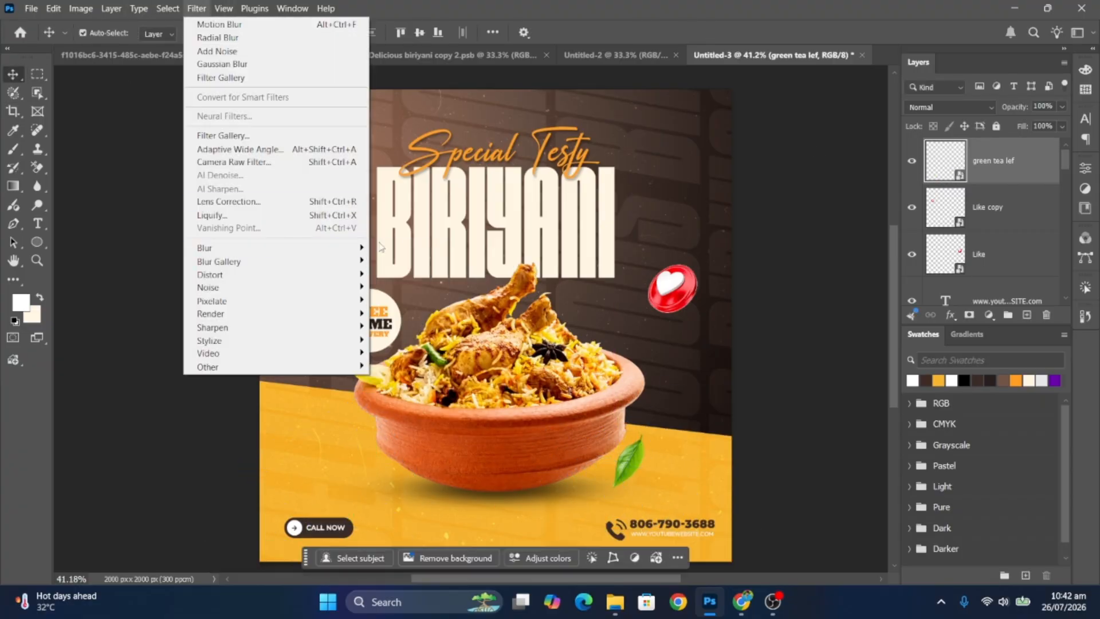
pyautogui.moveTo(216, 248)
pyautogui.click(401, 330)
pyautogui.click(623, 115)
pyautogui.hotkey('ctrl', 'j')
pyautogui.moveTo(636, 462); pyautogui.dragTo(328, 446)
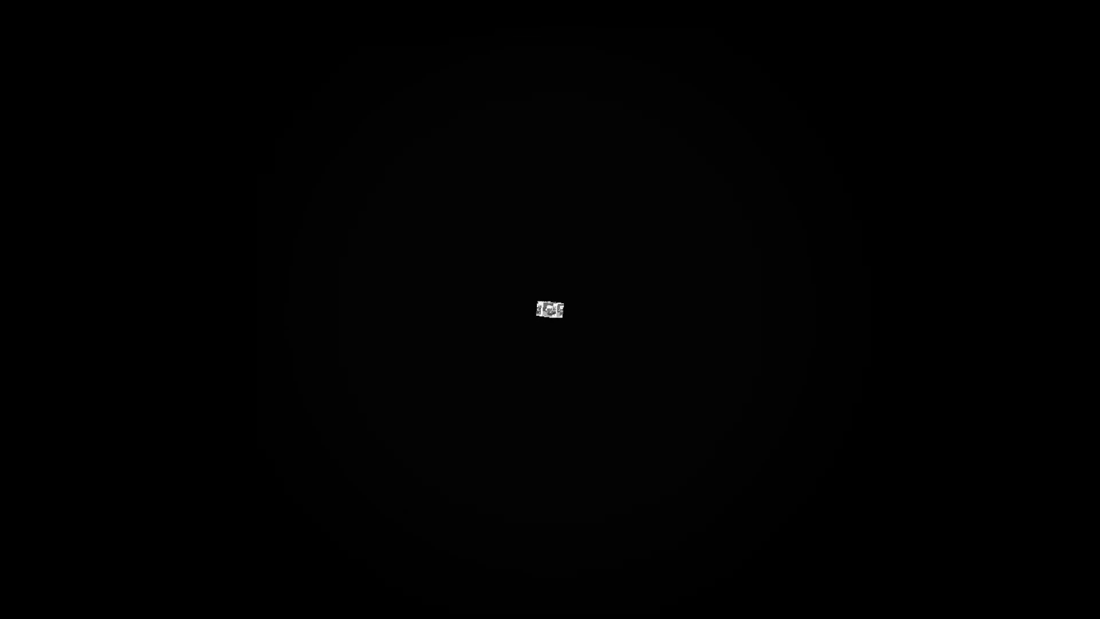